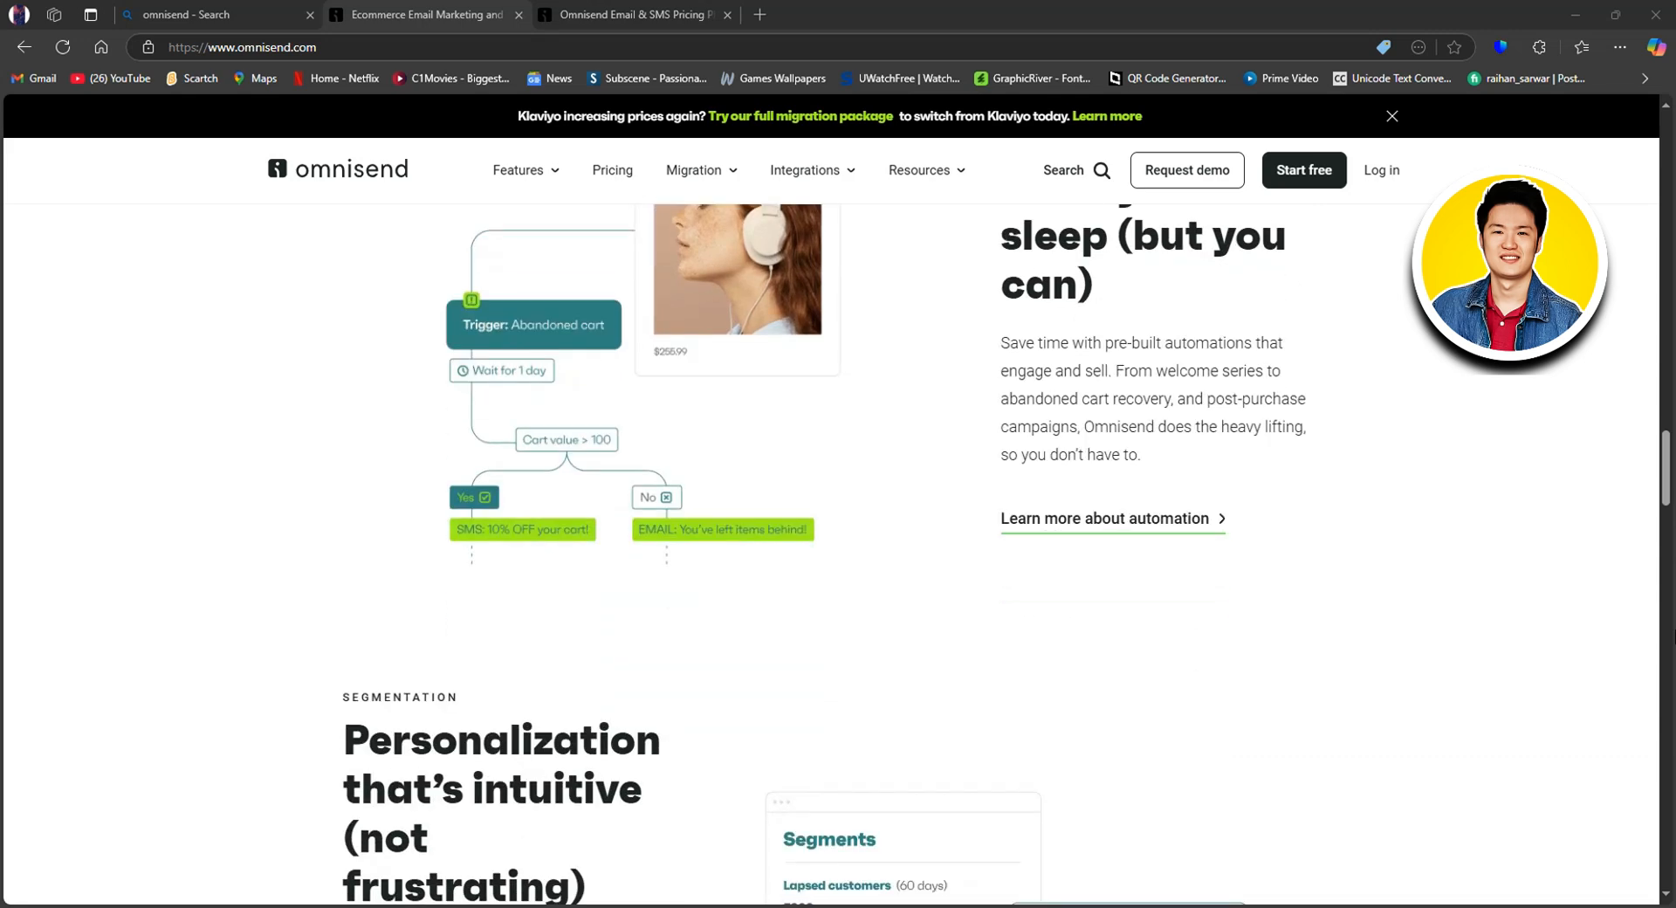
Look over the Omnisend homepage and compare the Pro, Standard and Free plans on the pricing page.
{"action": "scroll", "coordinate": [829, 558], "scroll_direction": "down", "scroll_amount": 13}
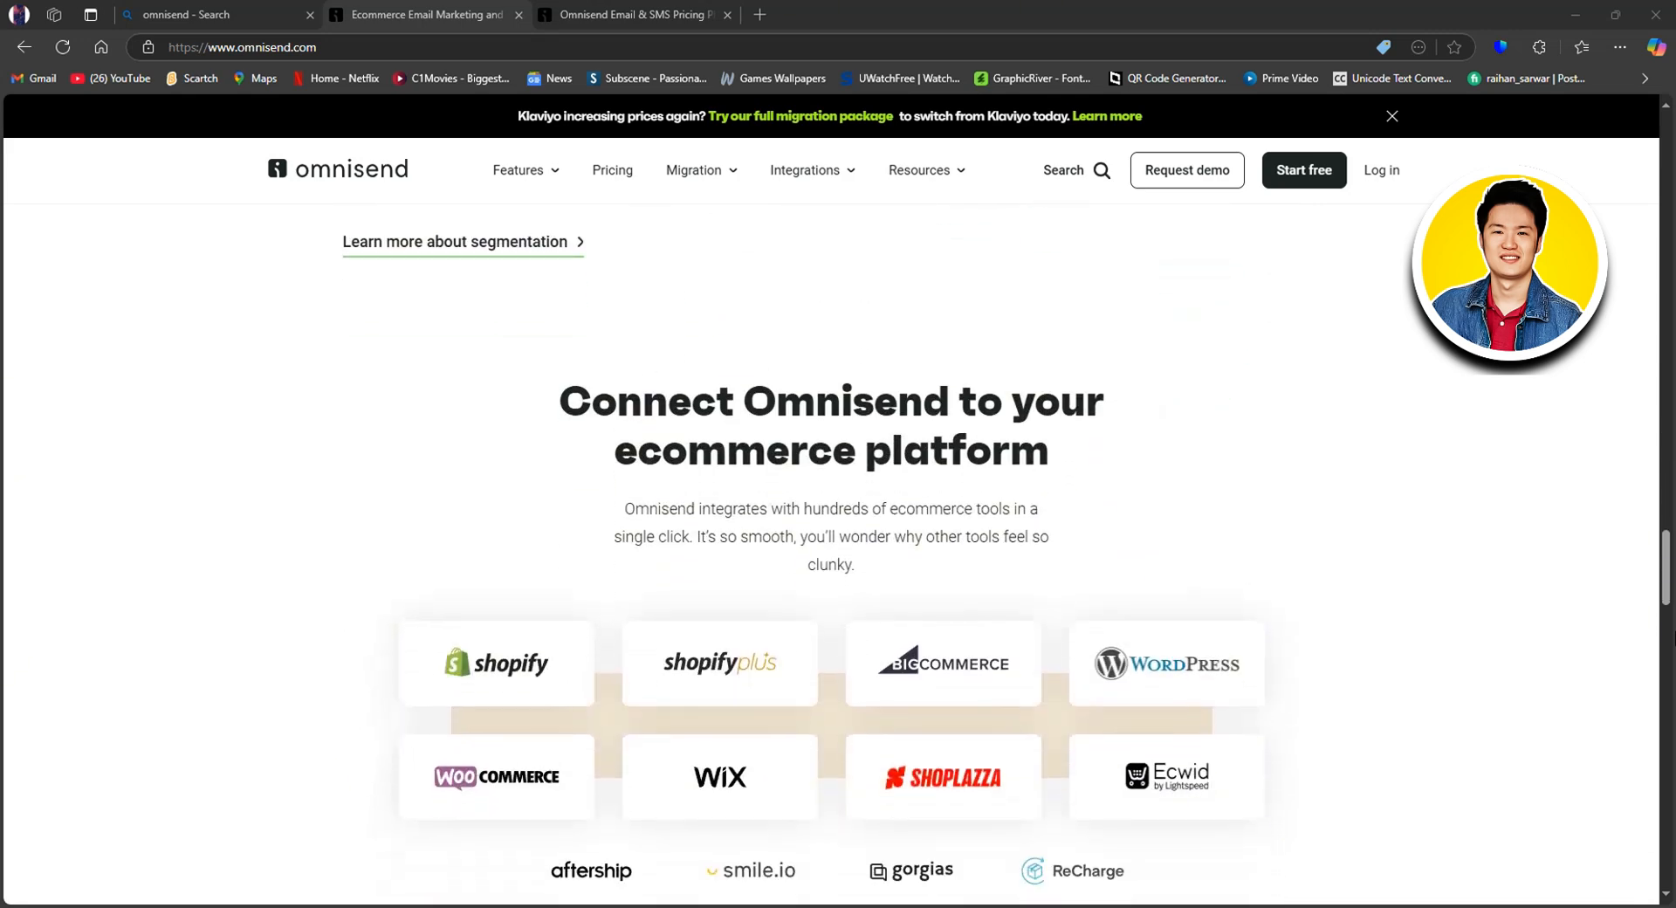
{"action": "scroll", "coordinate": [830, 559], "scroll_direction": "down", "scroll_amount": 15}
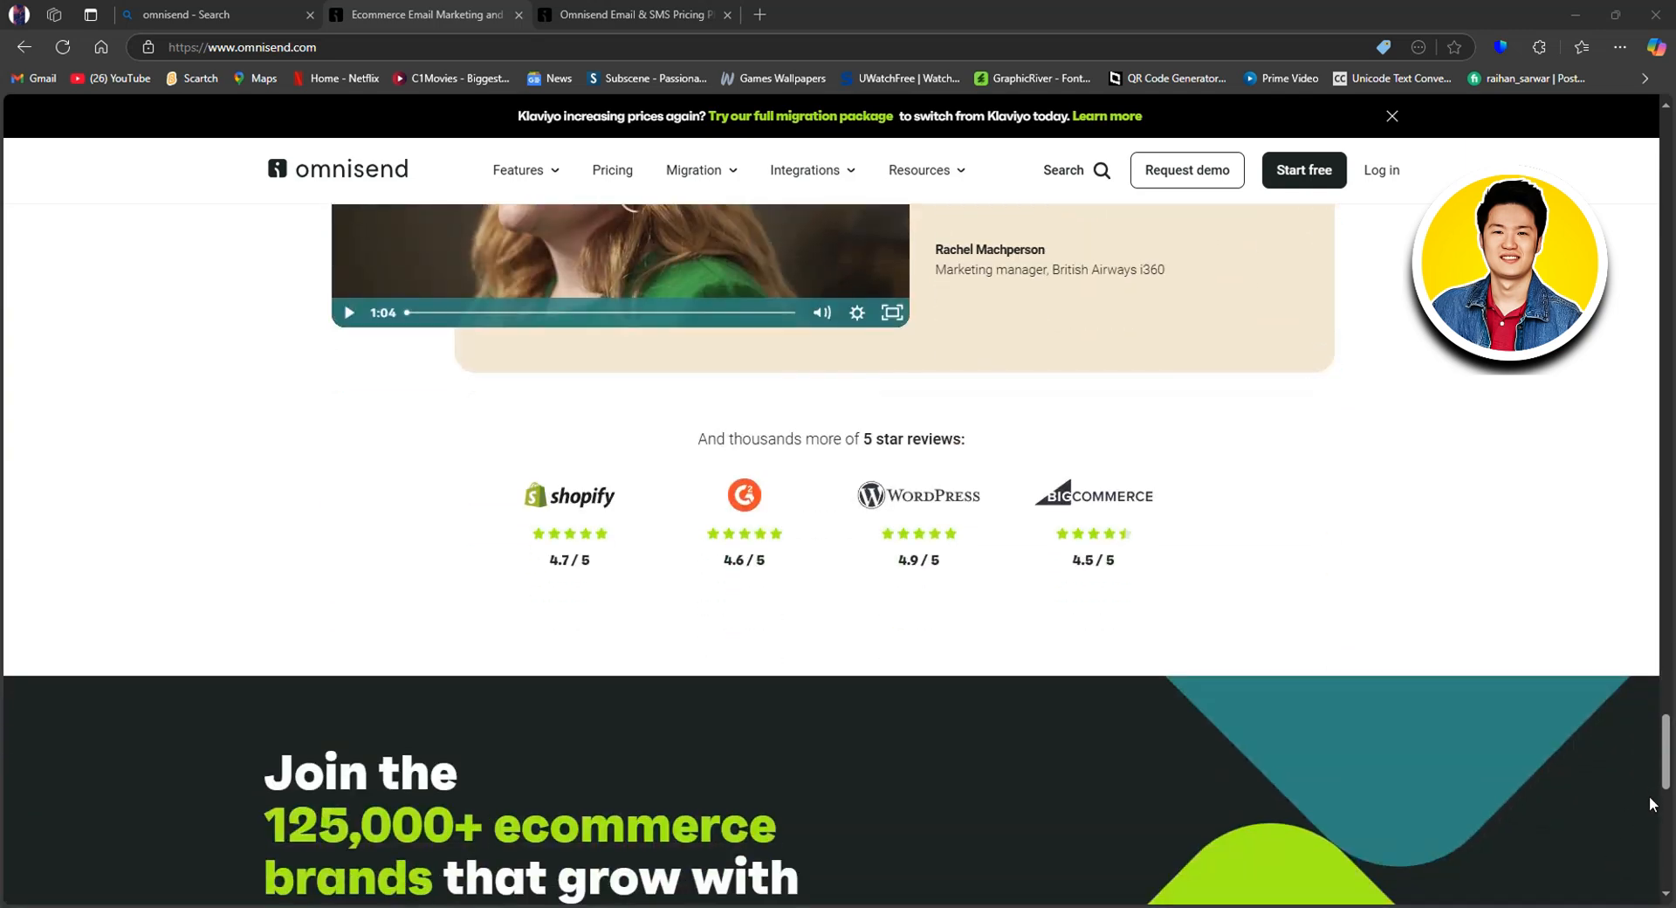
{"action": "left_click_drag", "start_coordinate": [1664, 738], "coordinate": [1650, 118]}
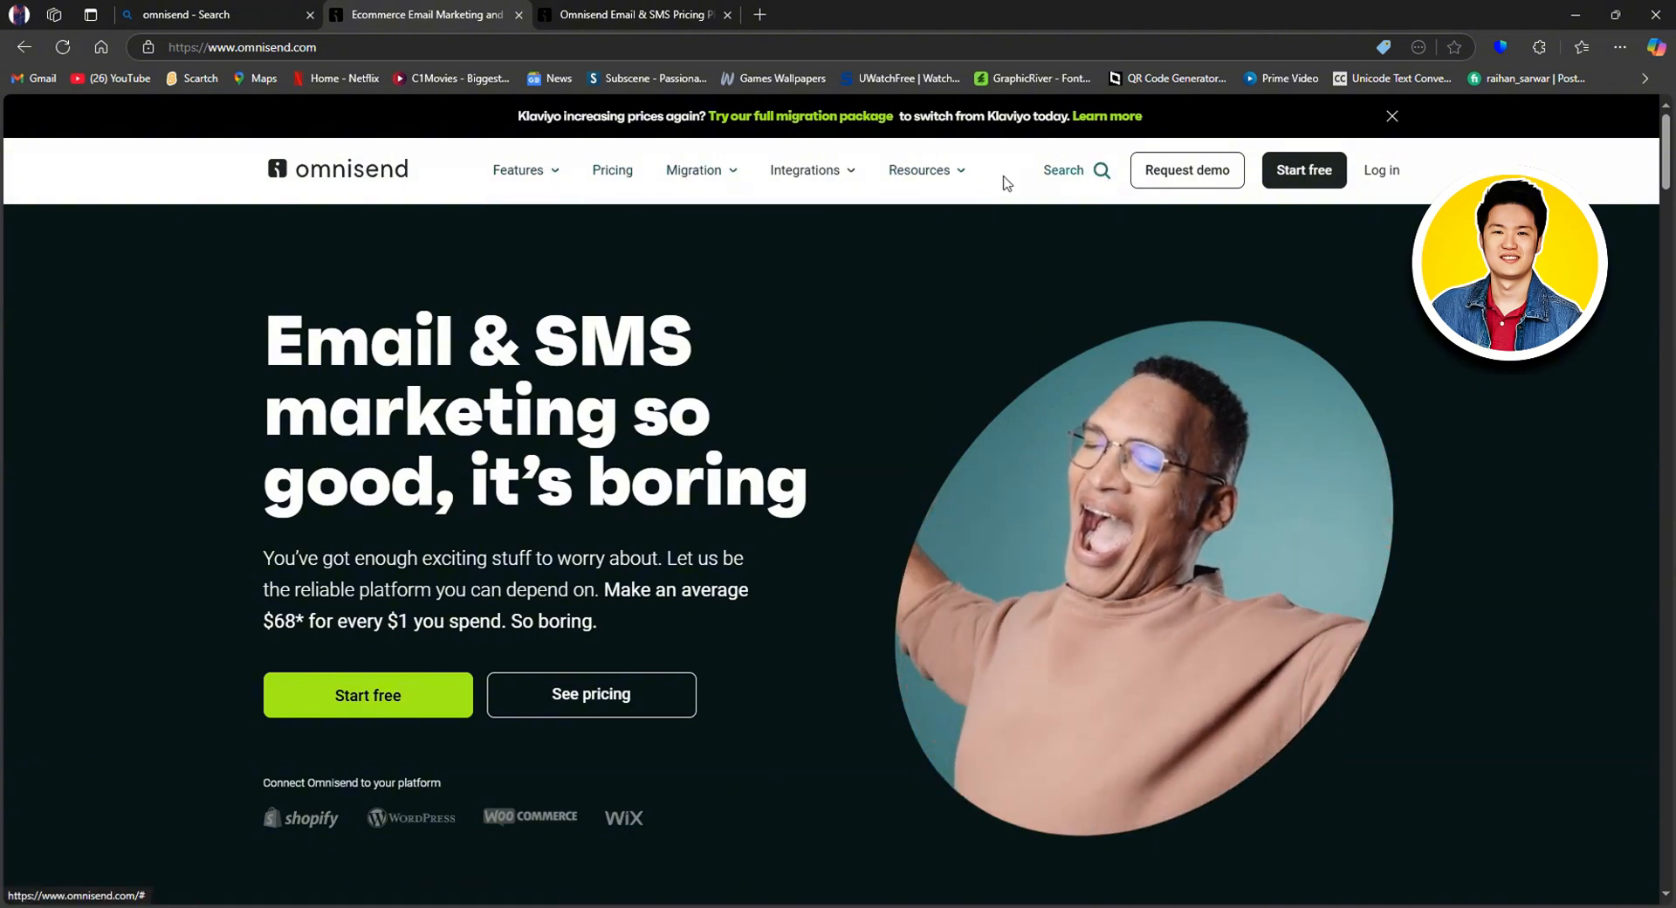
{"action": "left_click", "coordinate": [612, 169]}
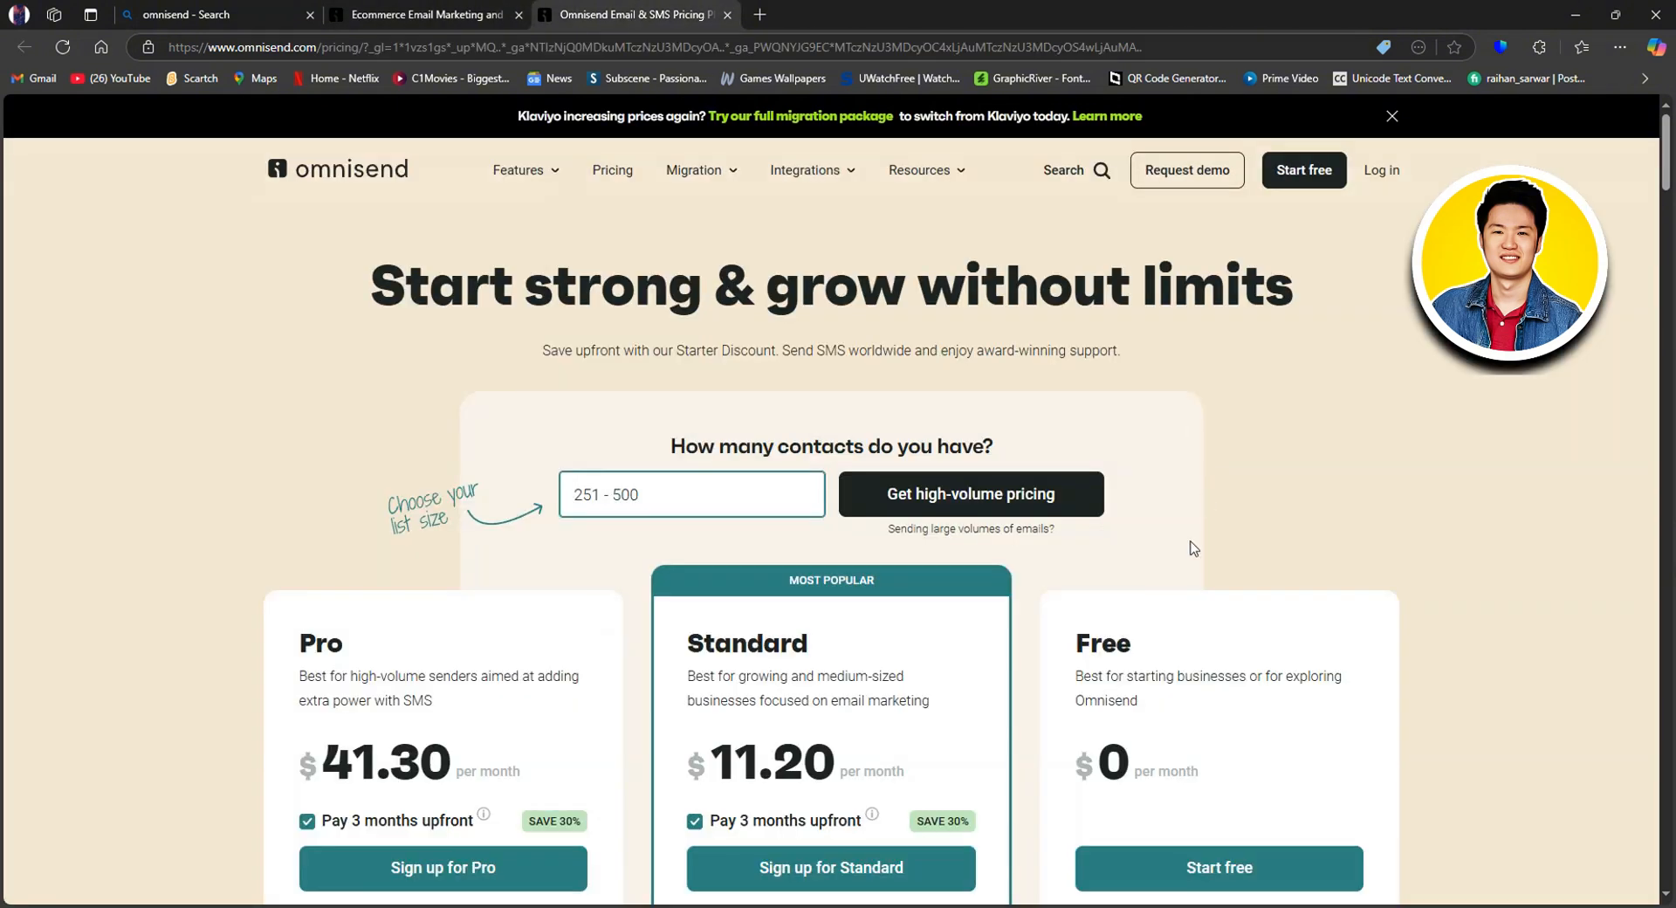
{"action": "scroll", "coordinate": [572, 524], "scroll_direction": "down", "scroll_amount": 2}
{"action": "scroll", "coordinate": [535, 468], "scroll_direction": "down", "scroll_amount": 2}
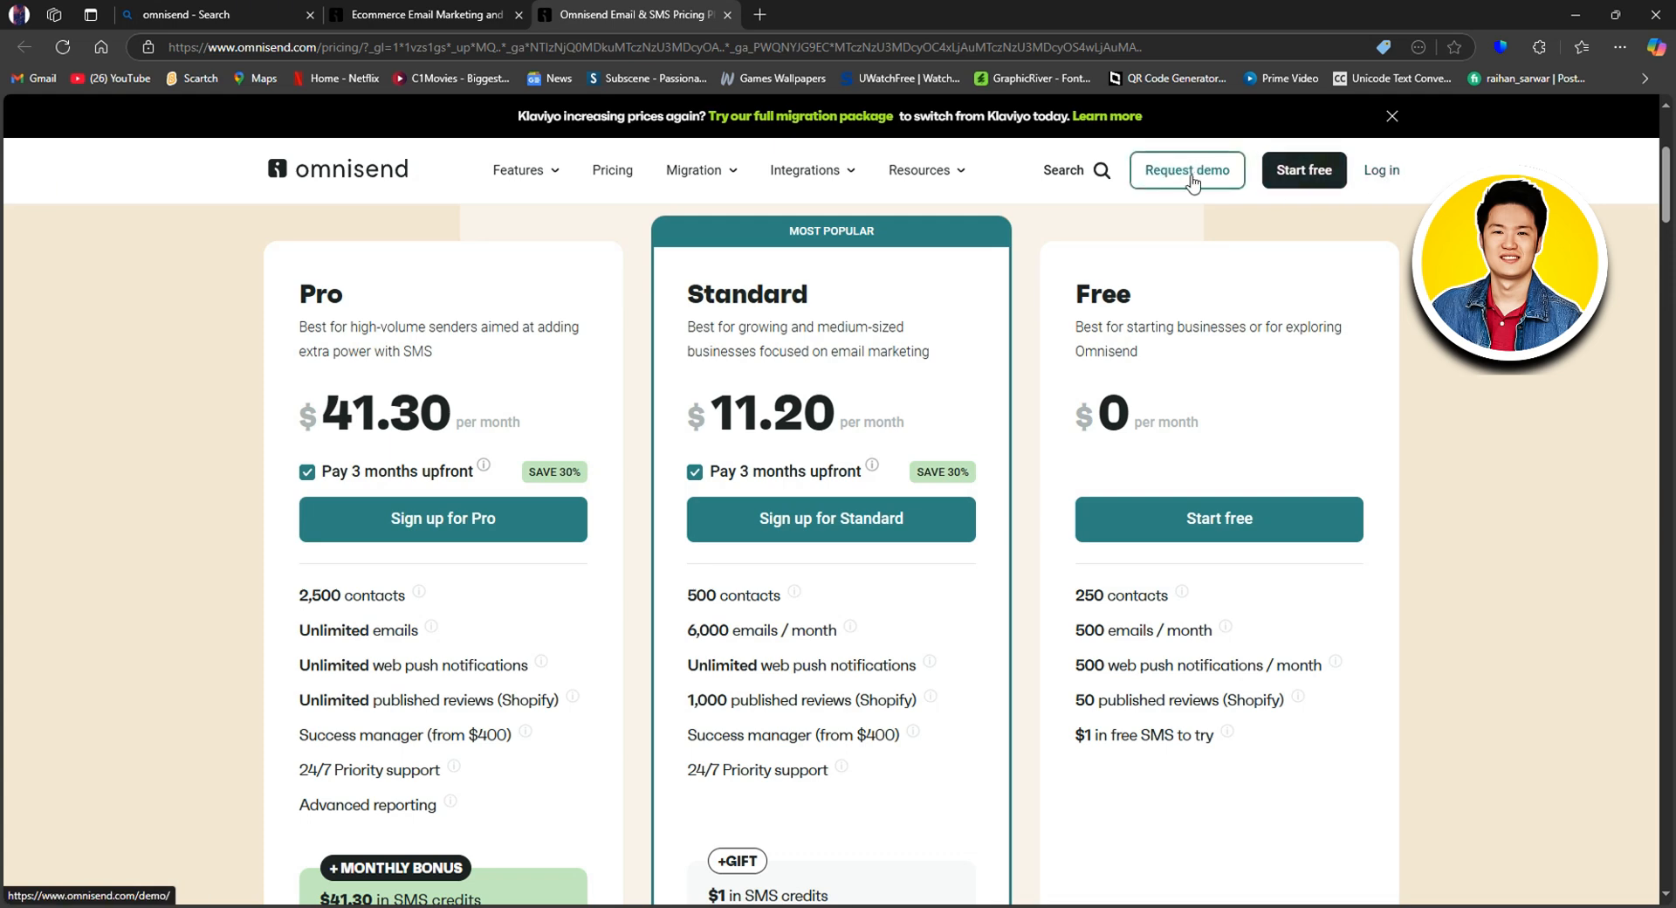
Start a free Omnisend registration by signing up with Google, using an existing Google account.
{"action": "left_click", "coordinate": [1292, 173]}
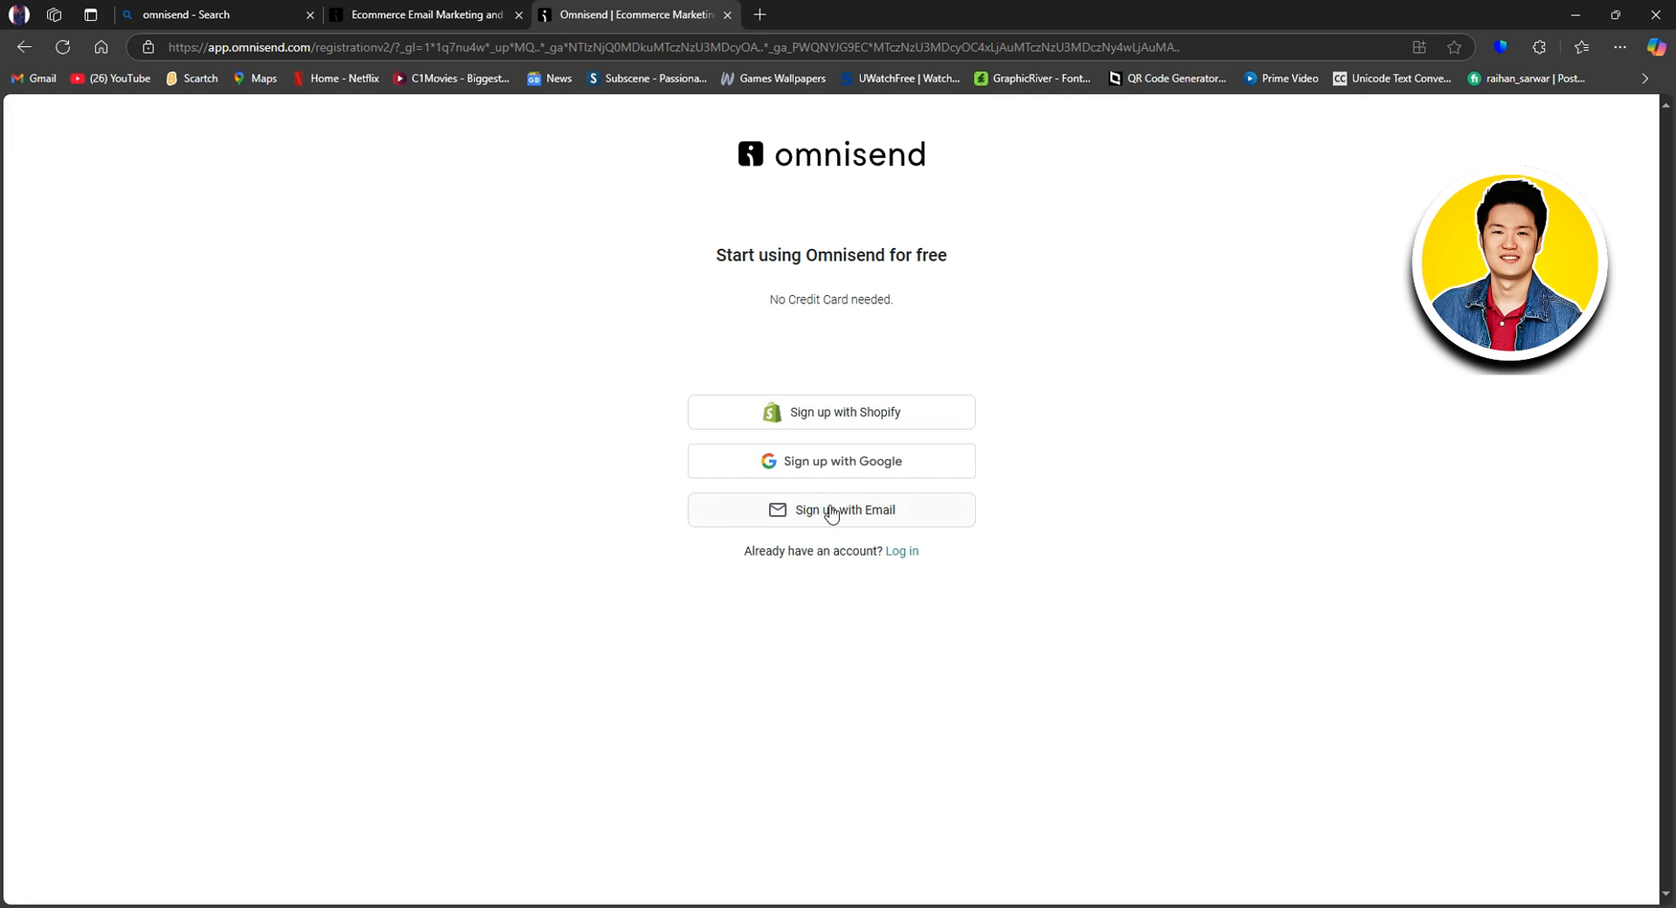
{"action": "left_click", "coordinate": [831, 461]}
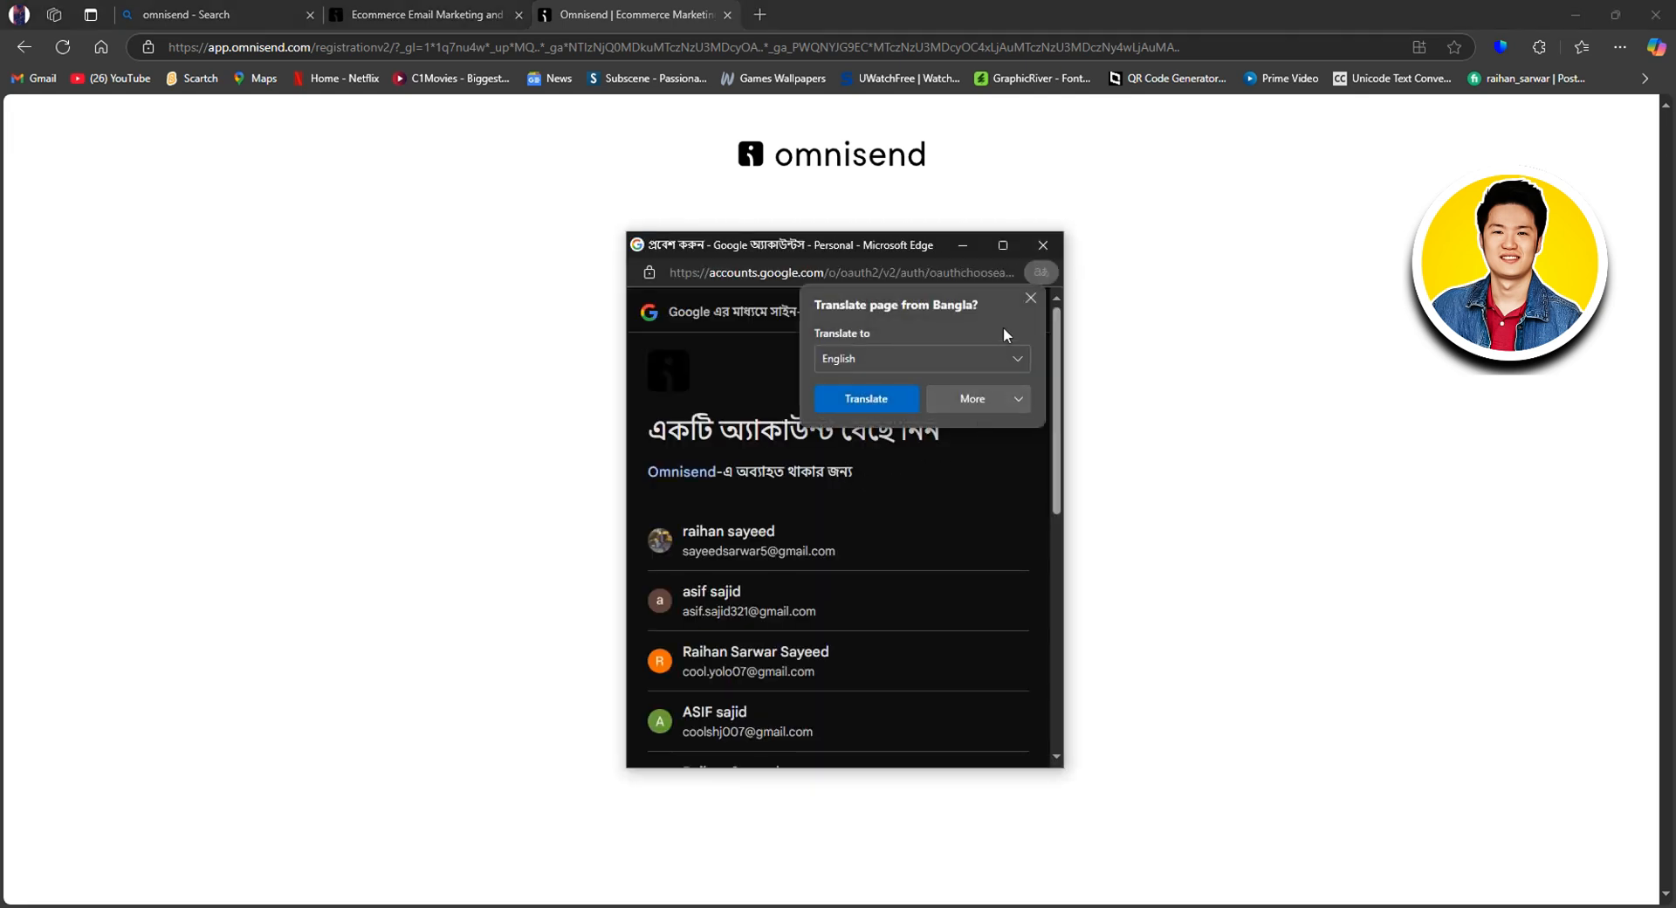
{"action": "left_click", "coordinate": [1031, 297]}
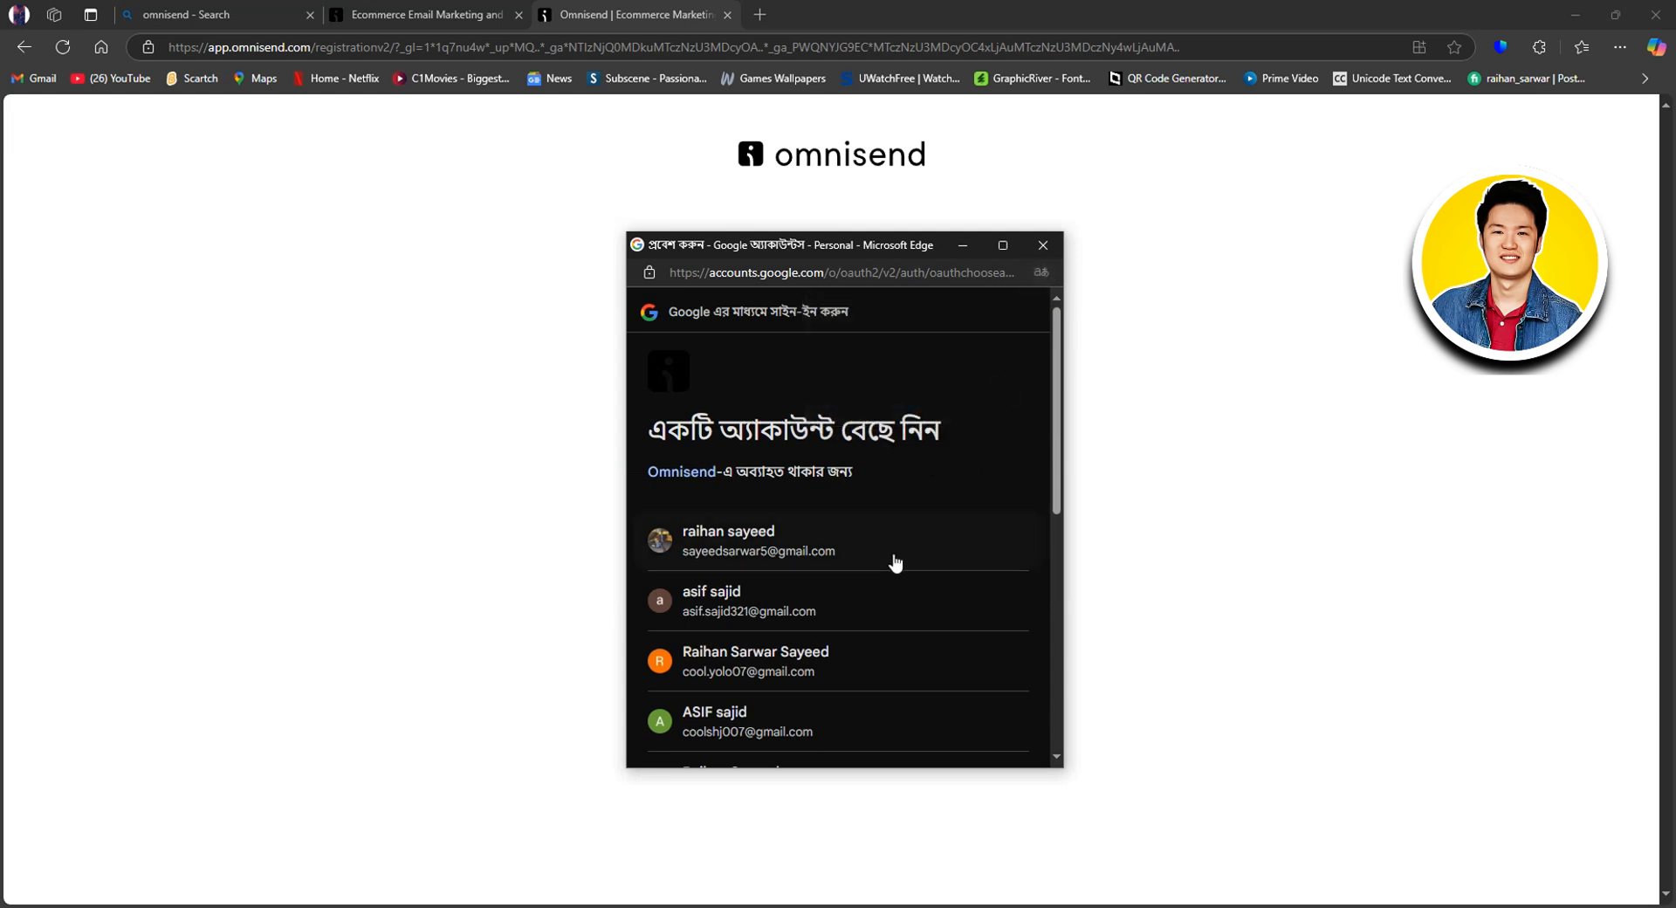
{"action": "left_click", "coordinate": [759, 662]}
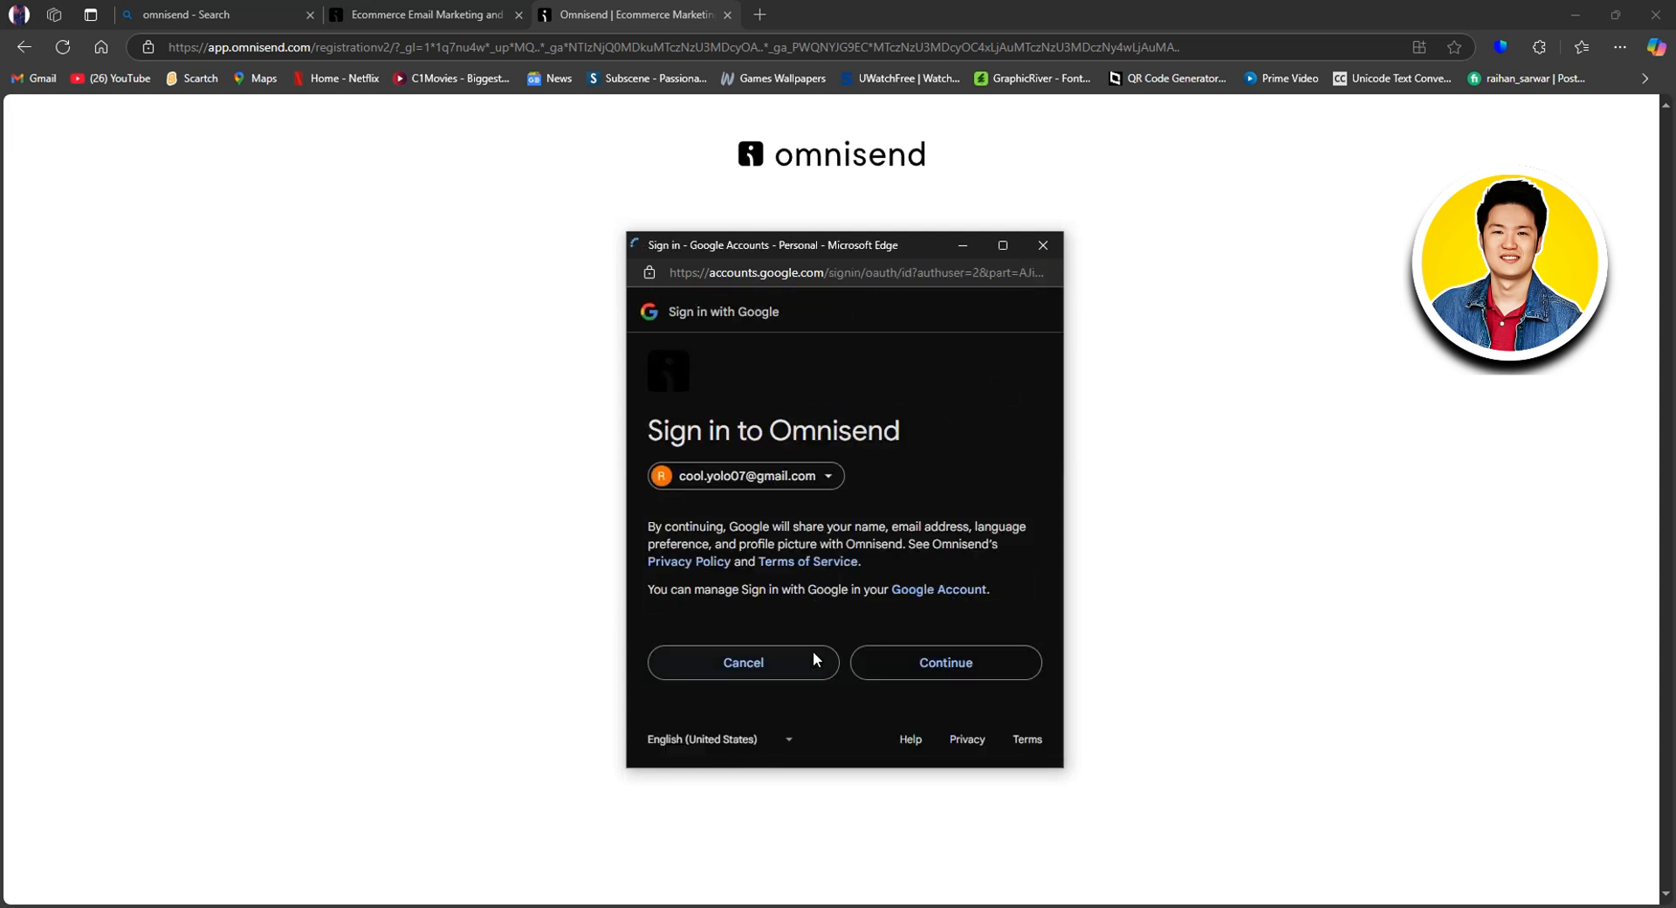
{"action": "left_click", "coordinate": [941, 661]}
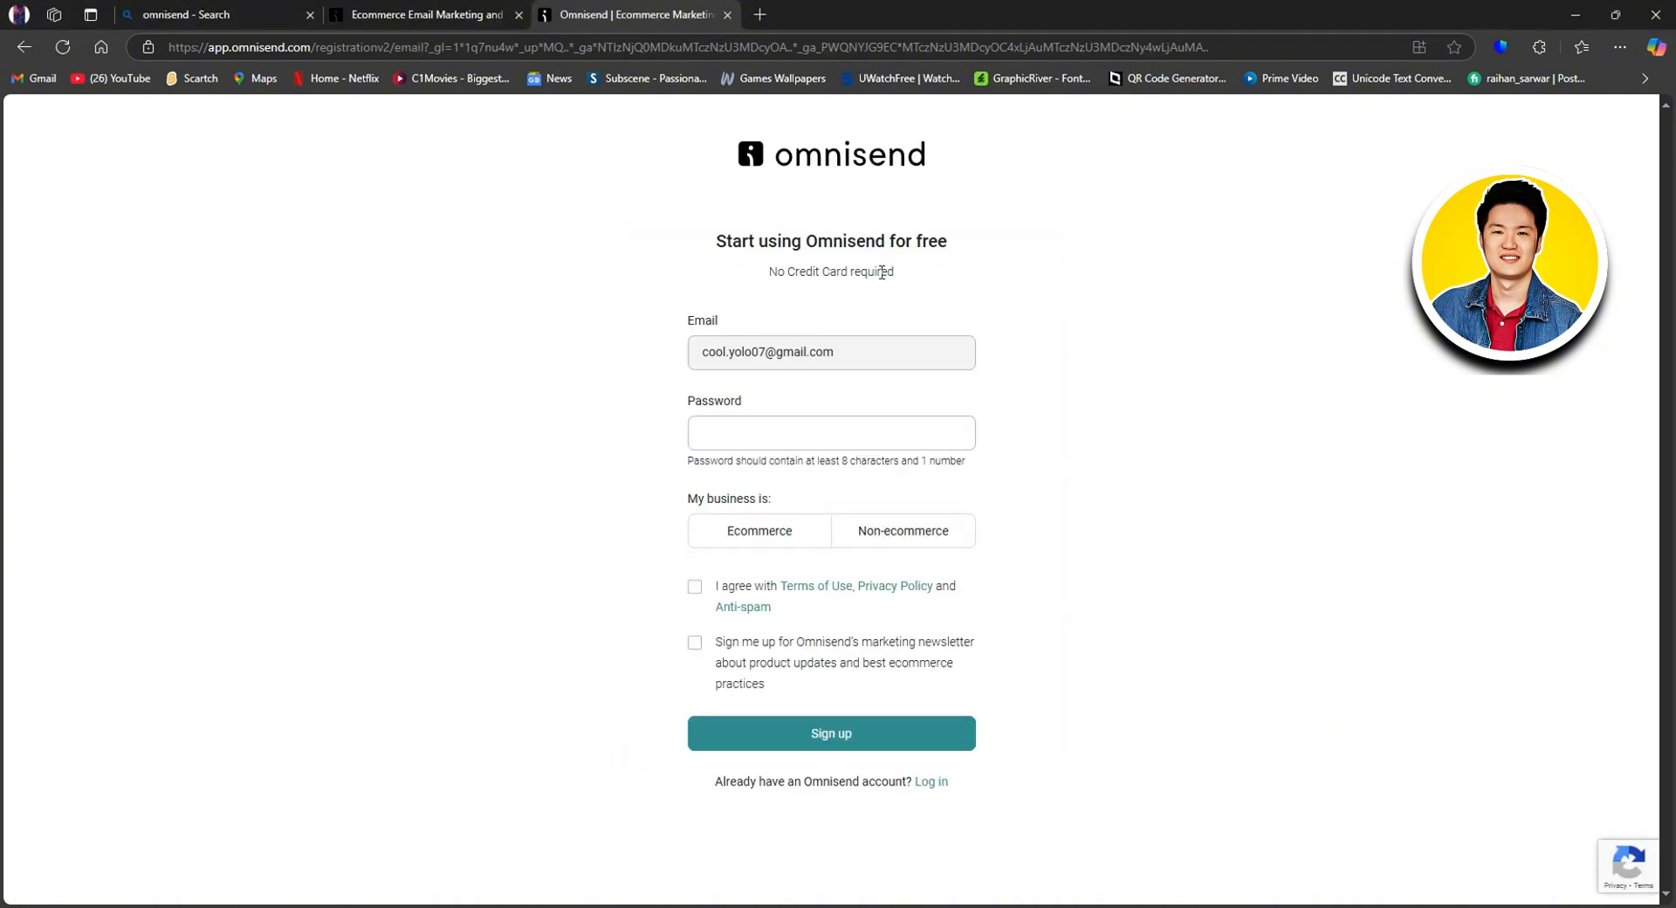
Enter a password for the new account in the registration form.
{"action": "left_click", "coordinate": [748, 435]}
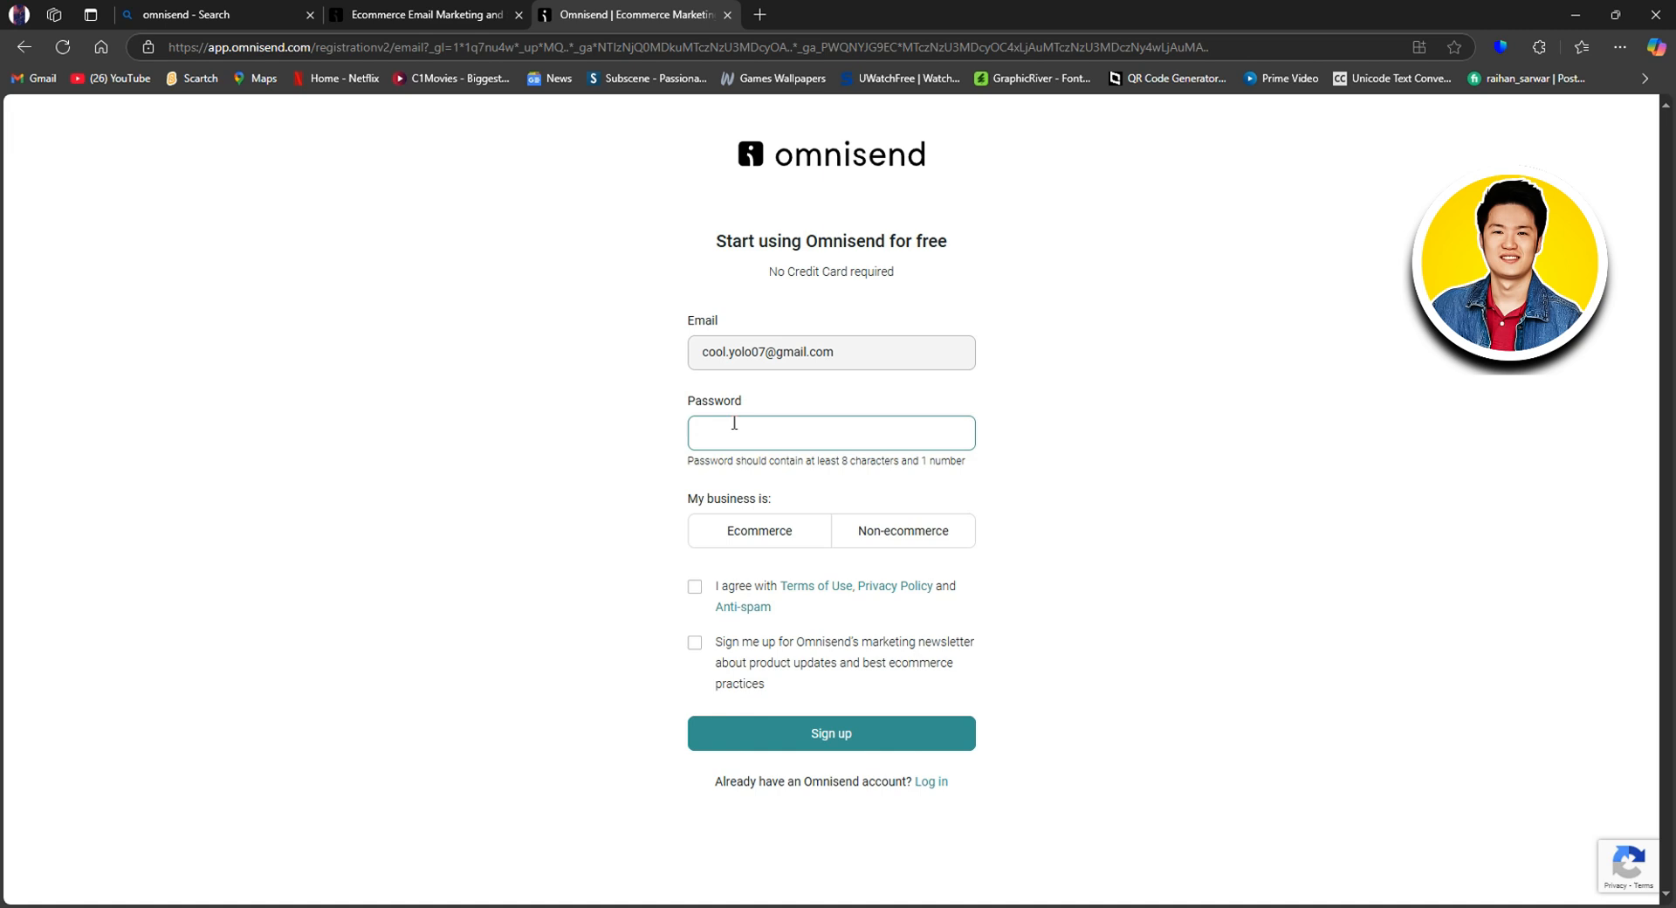
{"action": "type", "text": "••"}
{"action": "left_click", "coordinate": [1003, 464]}
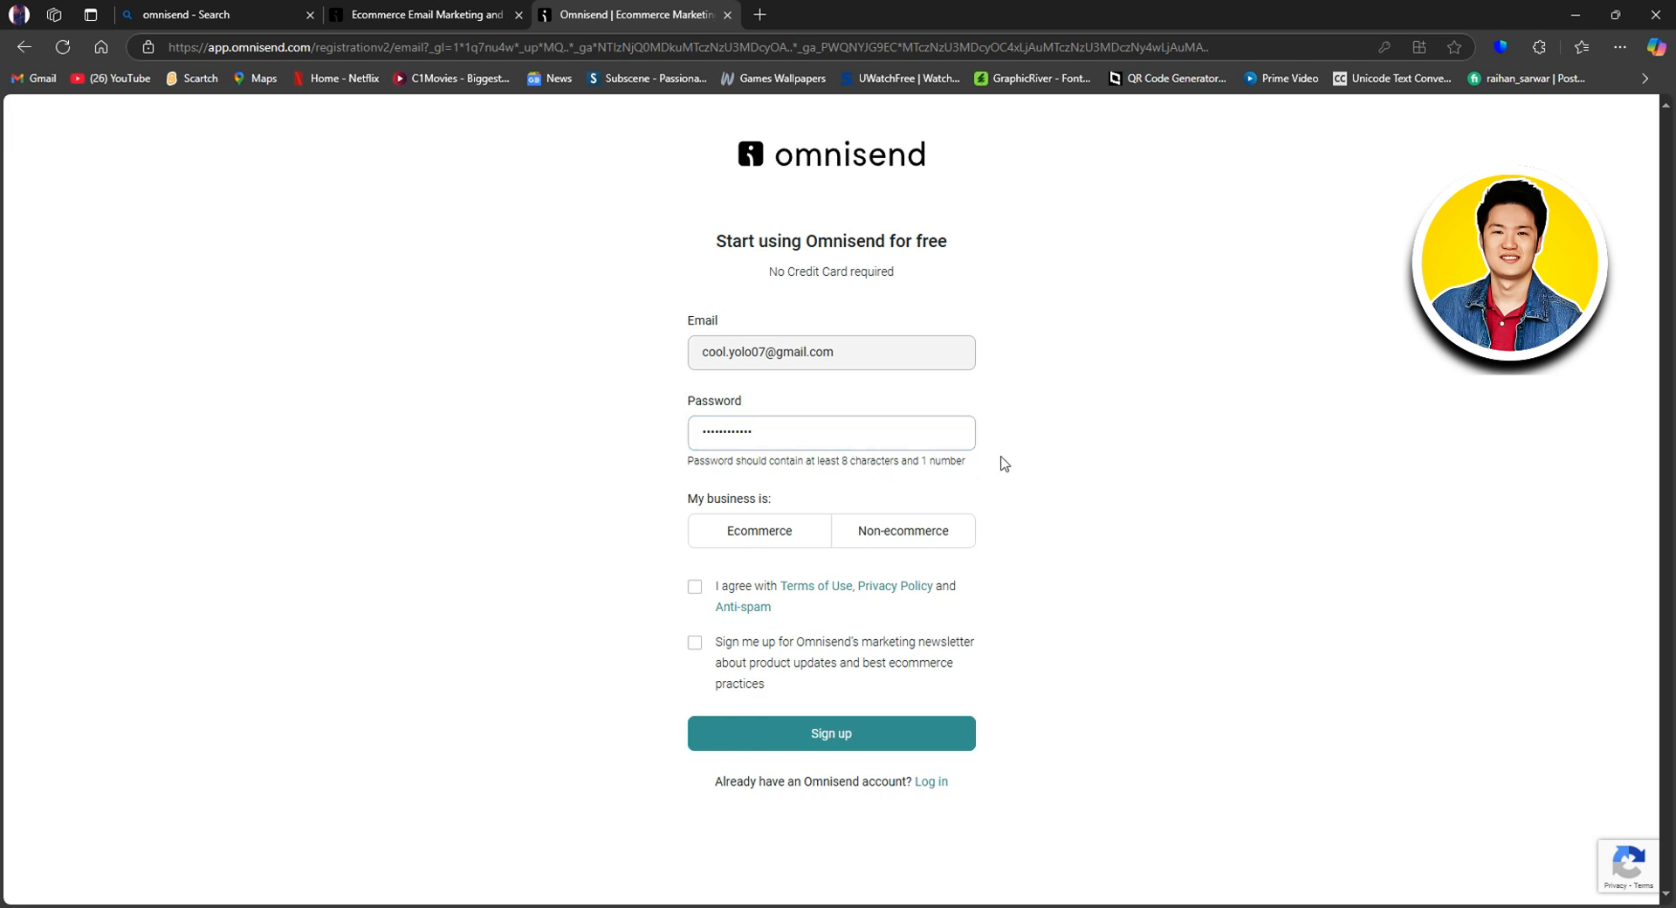
Set the business type to Ecommerce and sign up with the terms accepted, dismissing the browser's password-saving notice.
{"action": "left_click", "coordinate": [754, 534]}
{"action": "left_click", "coordinate": [695, 588]}
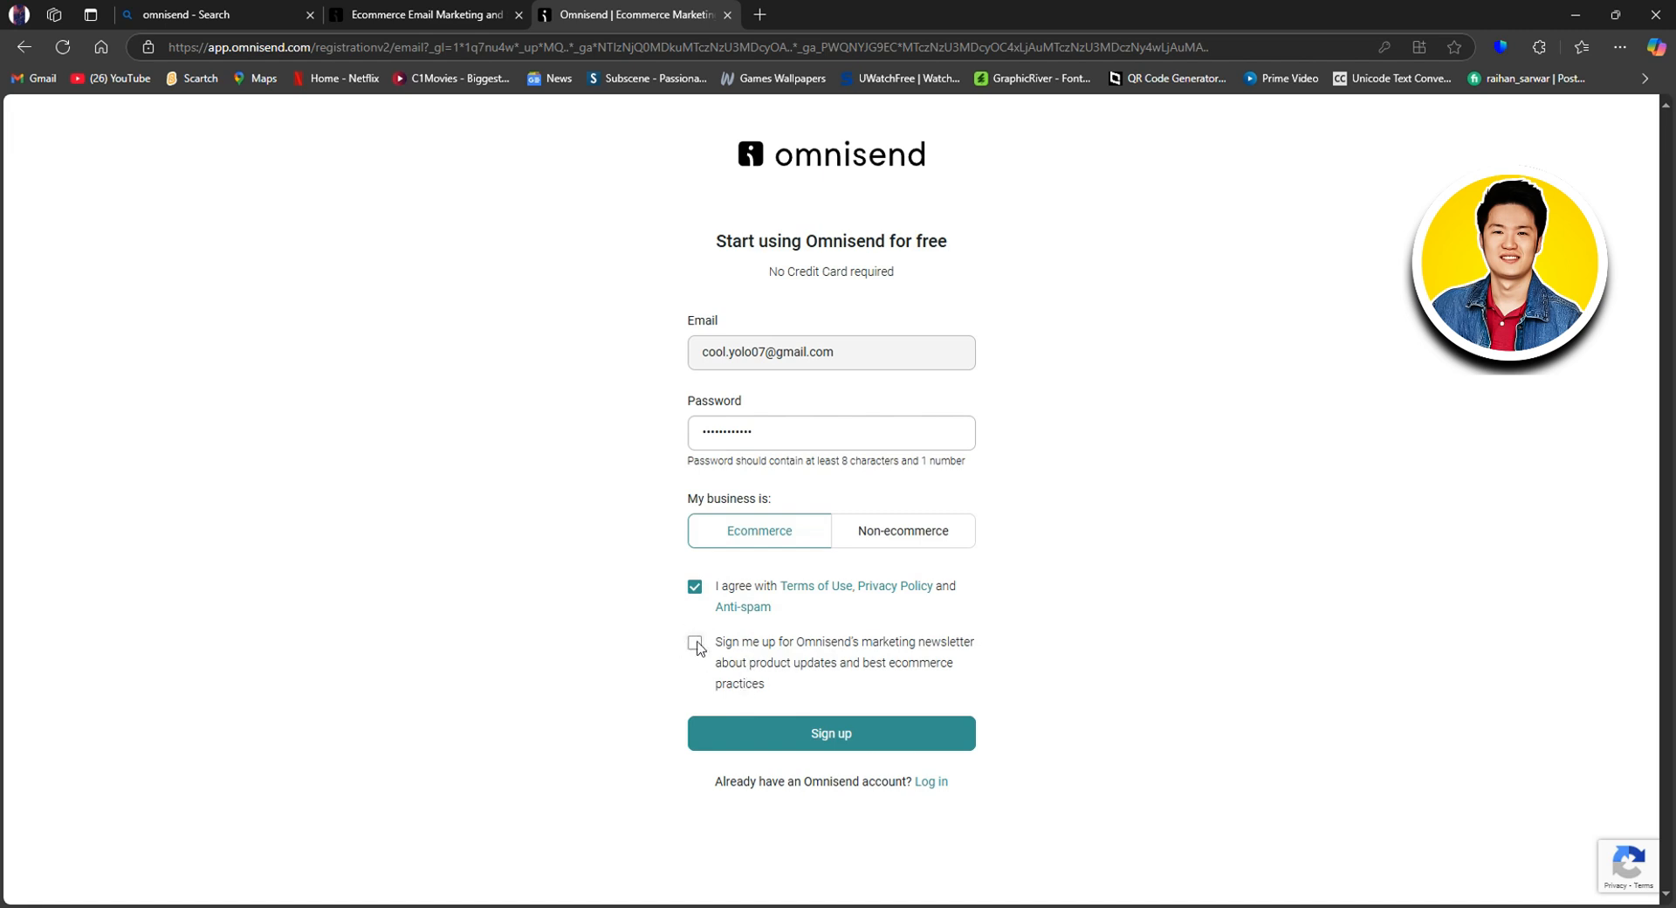
{"action": "left_click", "coordinate": [832, 735]}
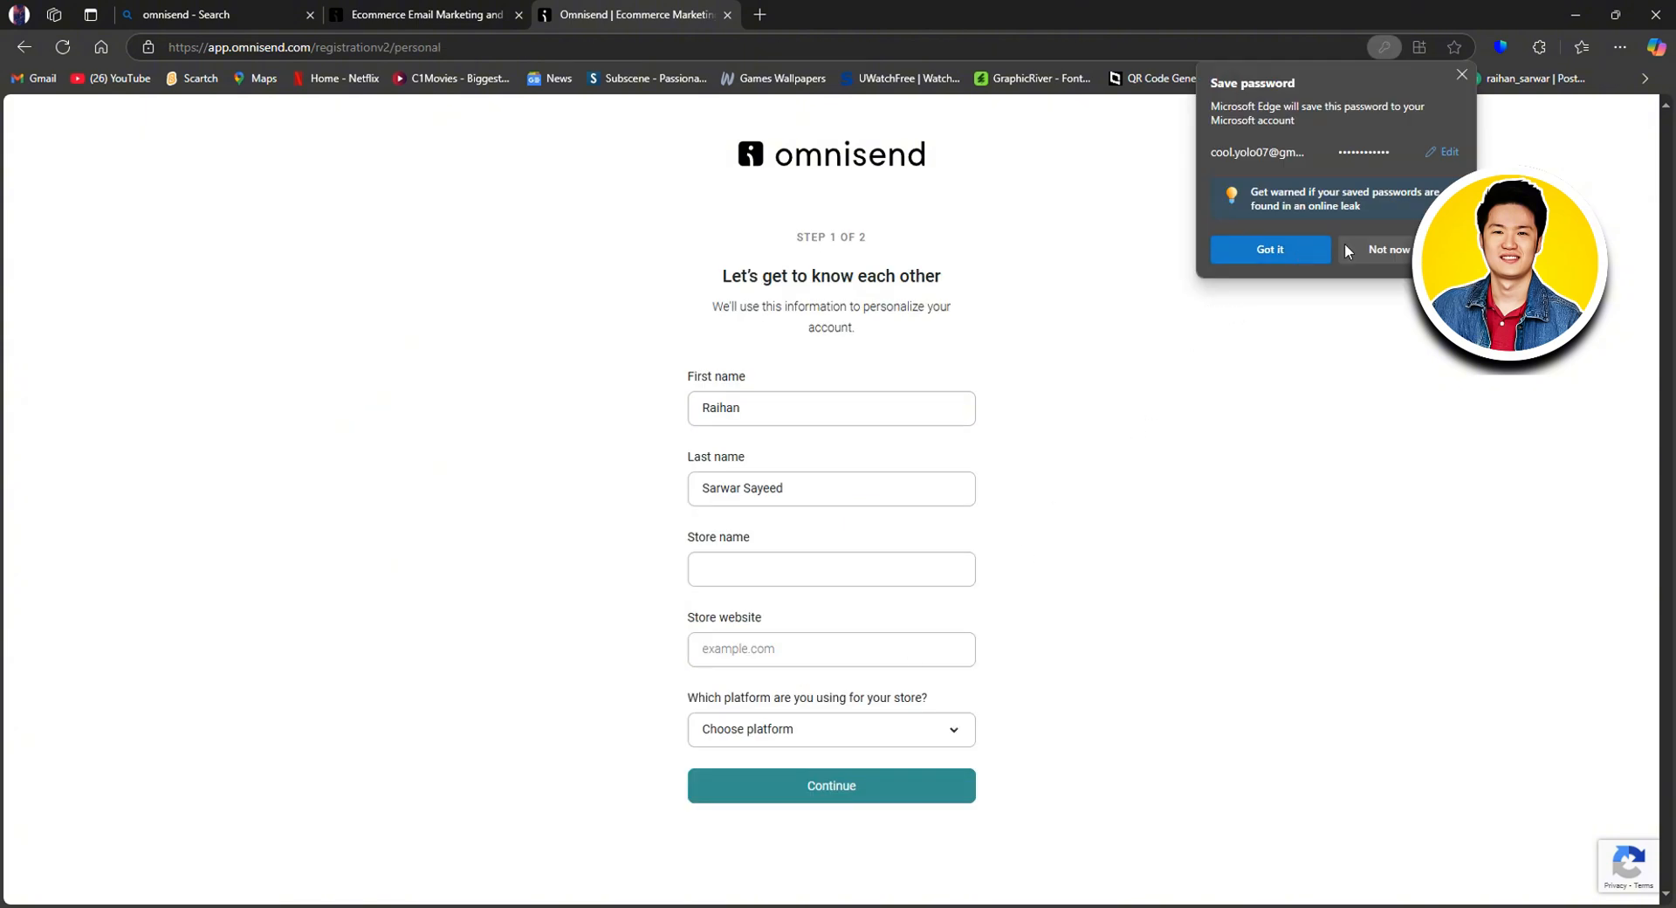
{"action": "left_click", "coordinate": [1253, 251]}
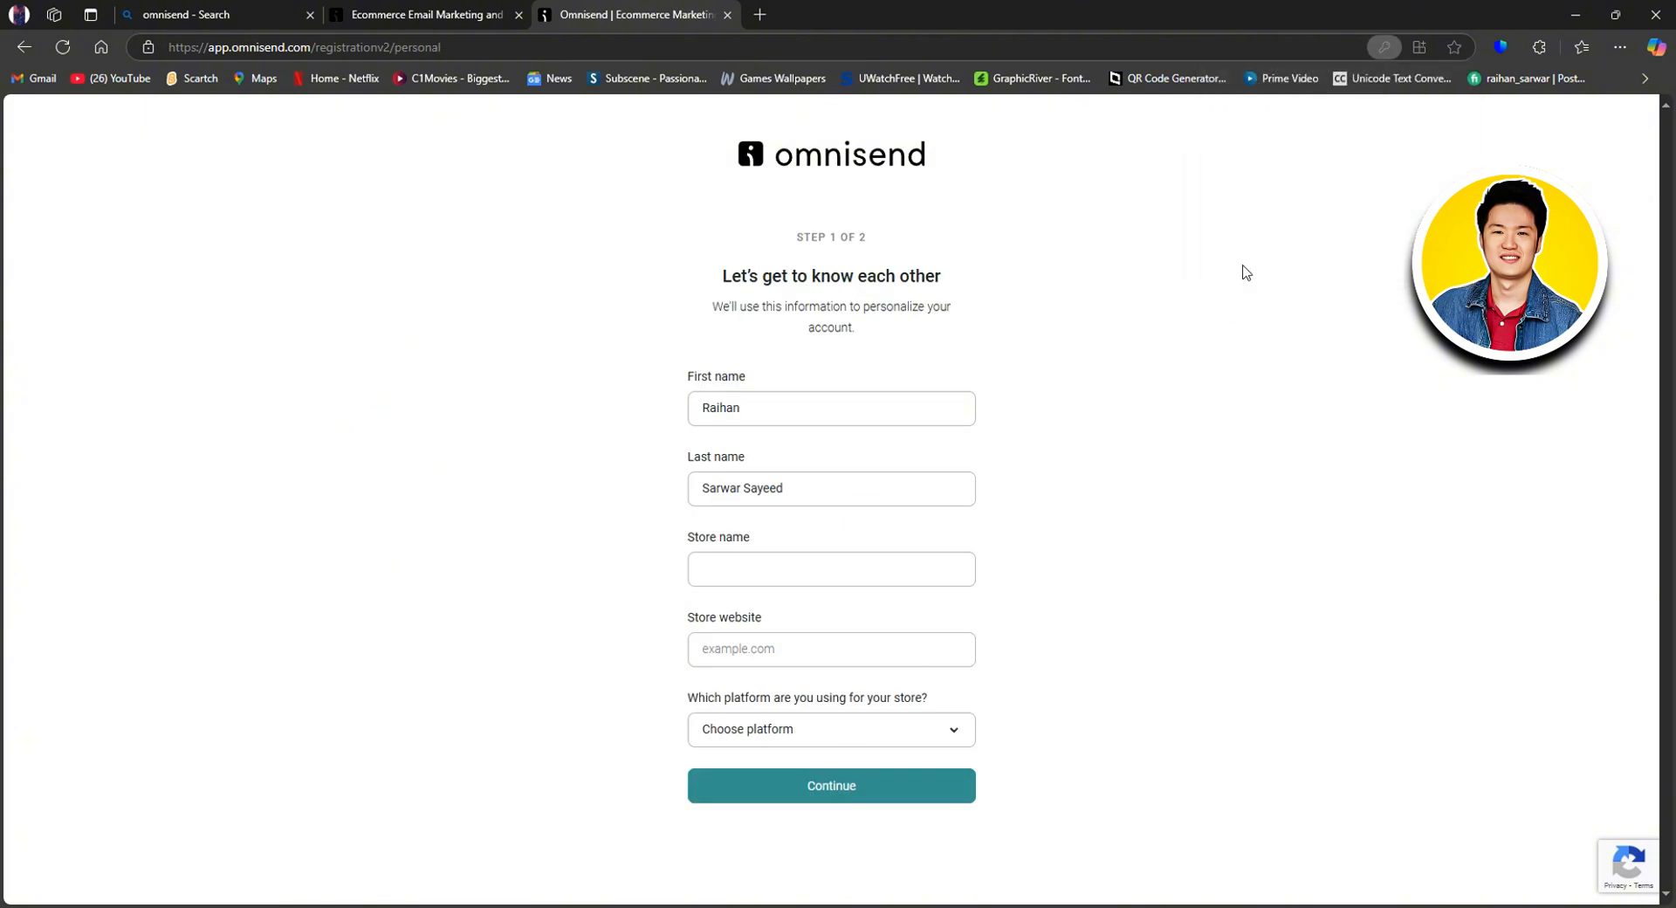
Keep the prefilled first and last names and enter Tech as the store name.
{"action": "left_click", "coordinate": [748, 402]}
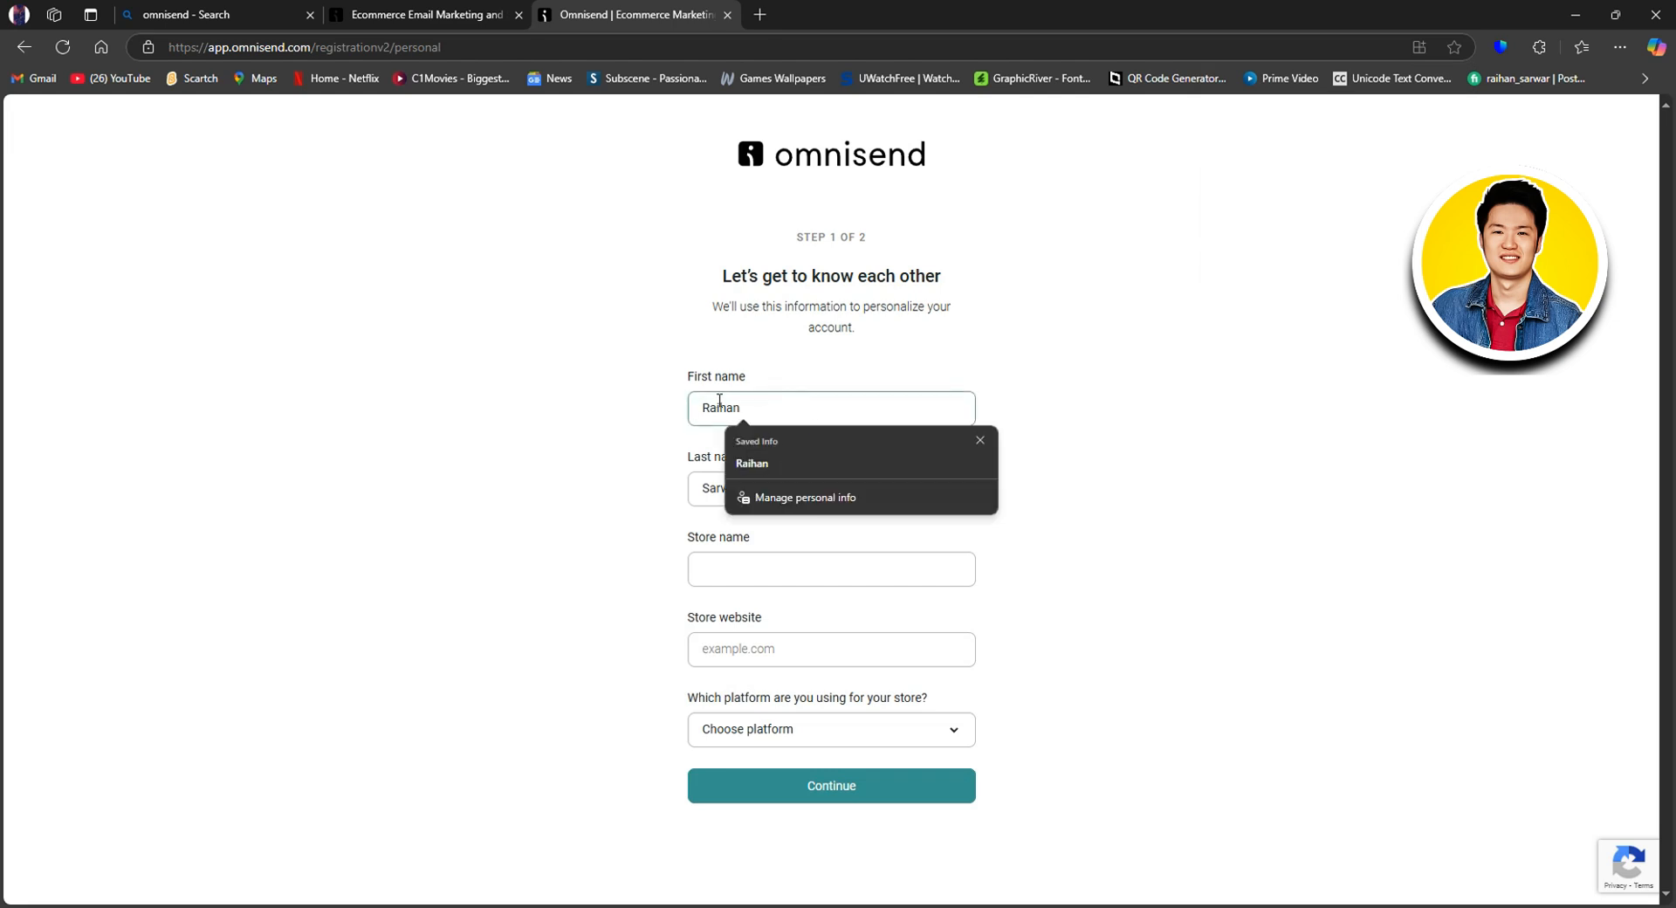
{"action": "left_click", "coordinate": [648, 447]}
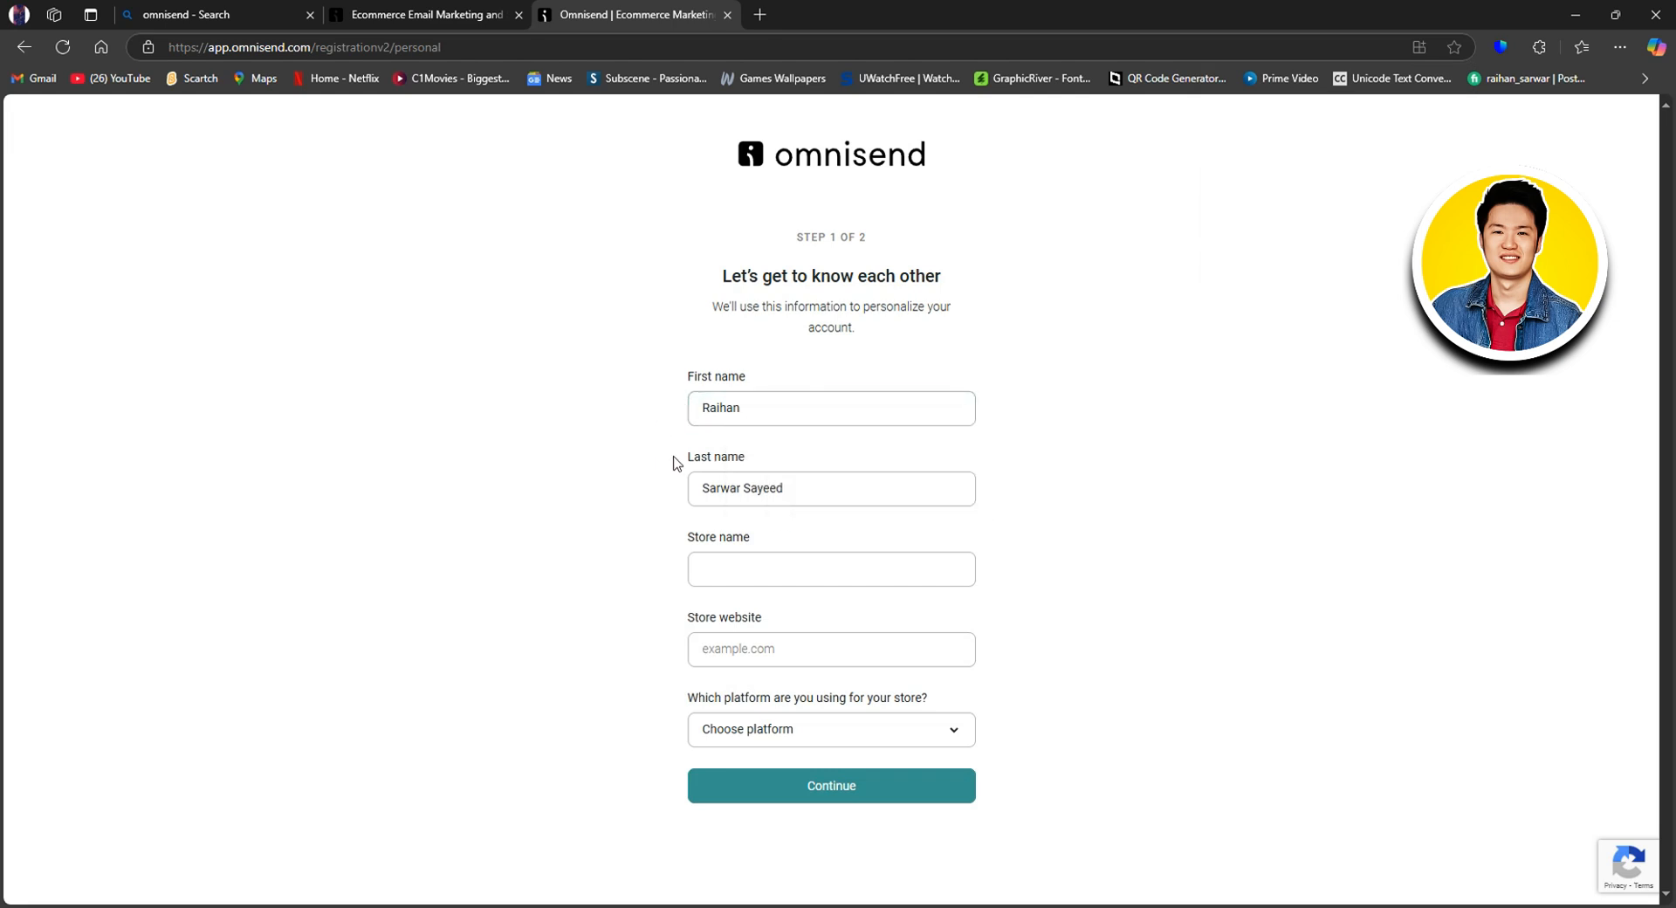
{"action": "left_click", "coordinate": [764, 566]}
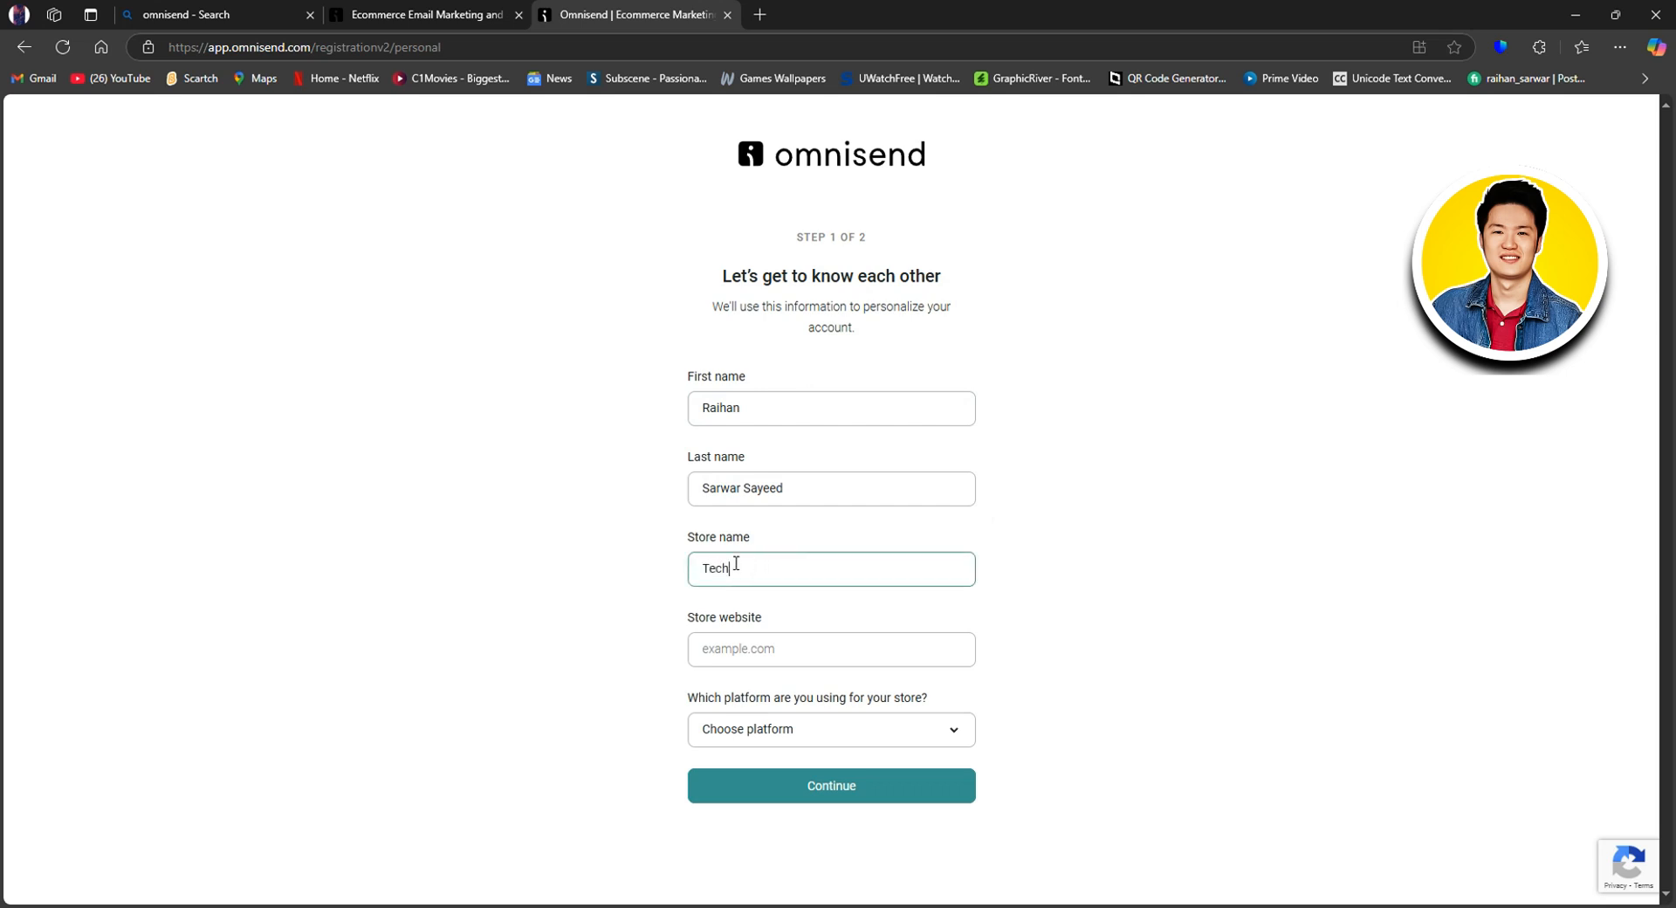
Choose Shopify as the platform used for the store.
{"action": "left_click", "coordinate": [742, 644]}
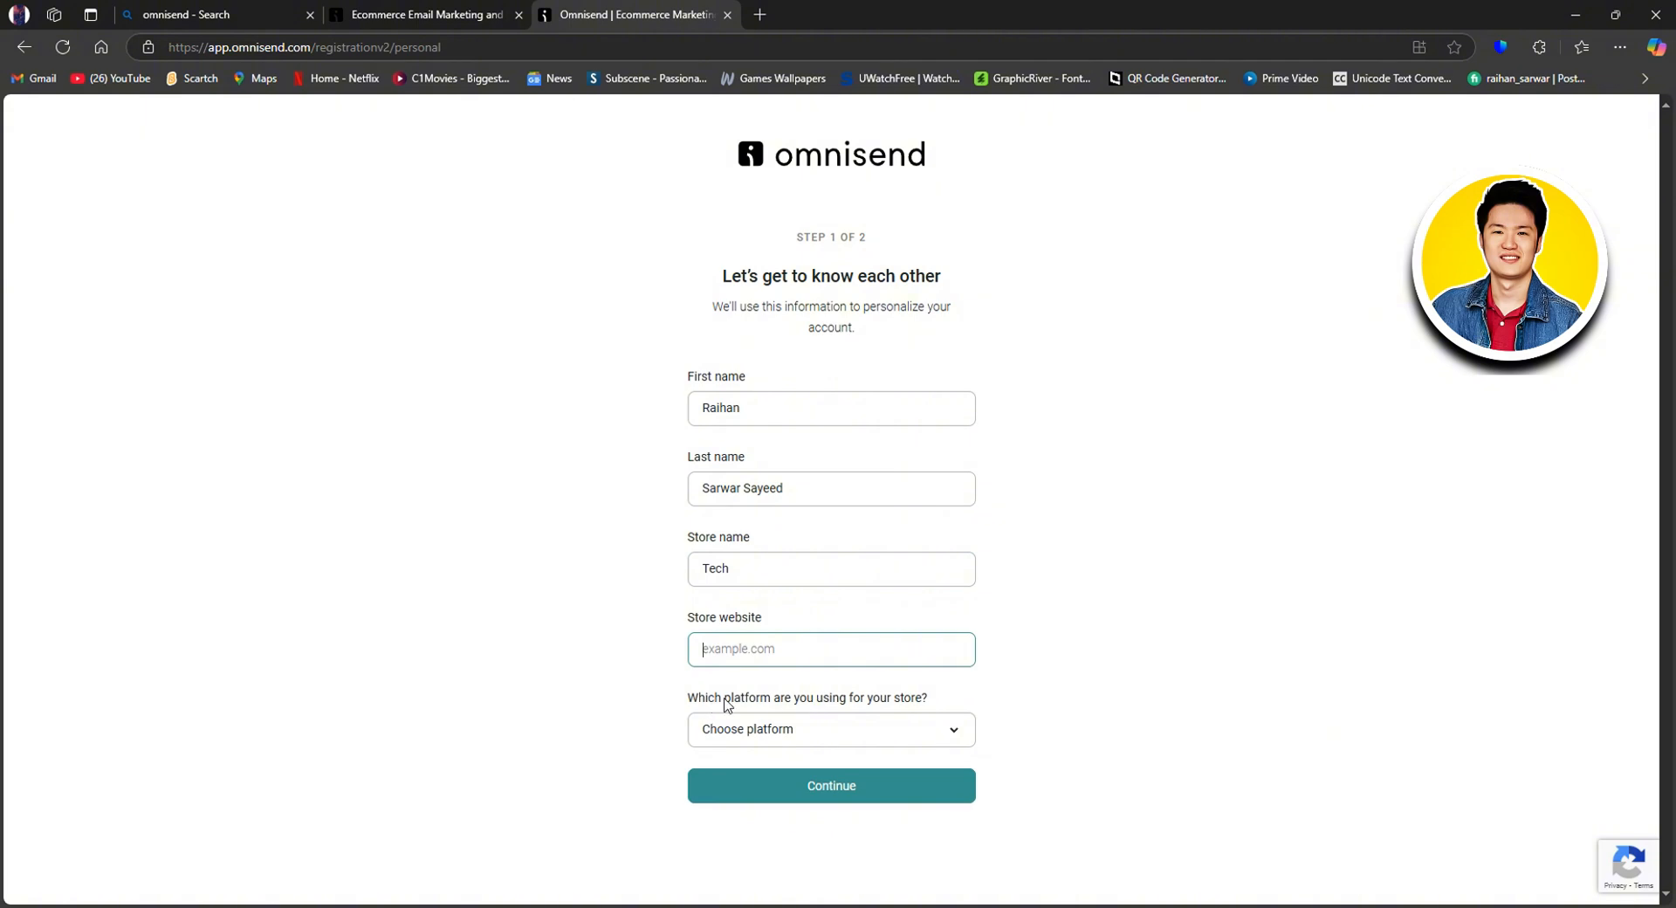
{"action": "left_click", "coordinate": [912, 731]}
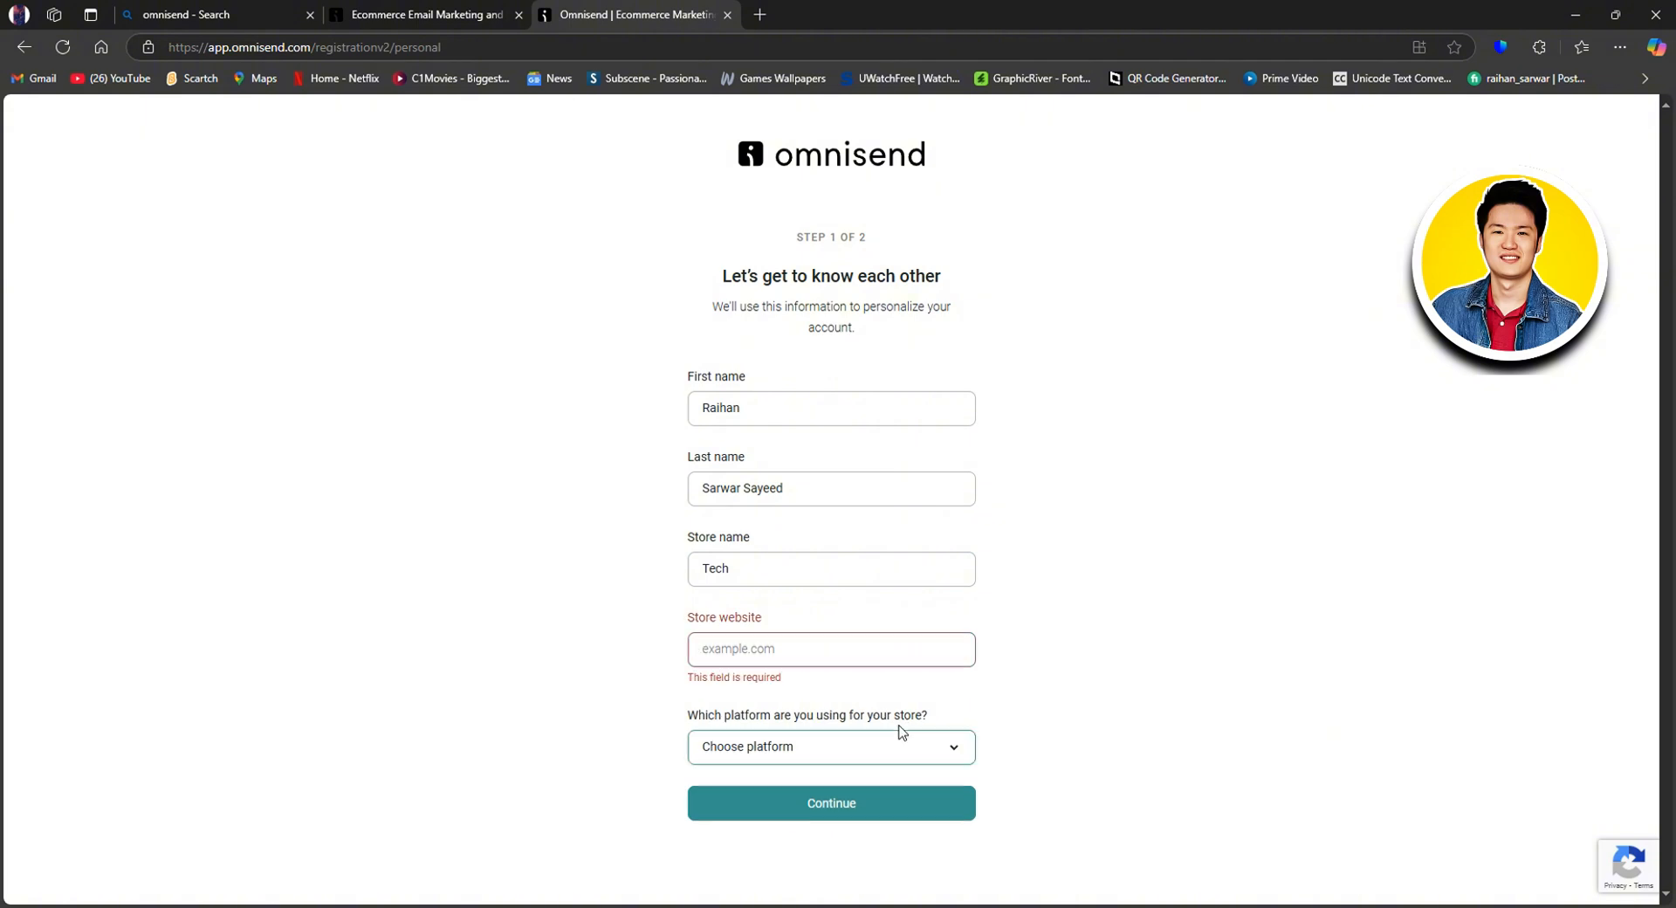
{"action": "left_click", "coordinate": [951, 749]}
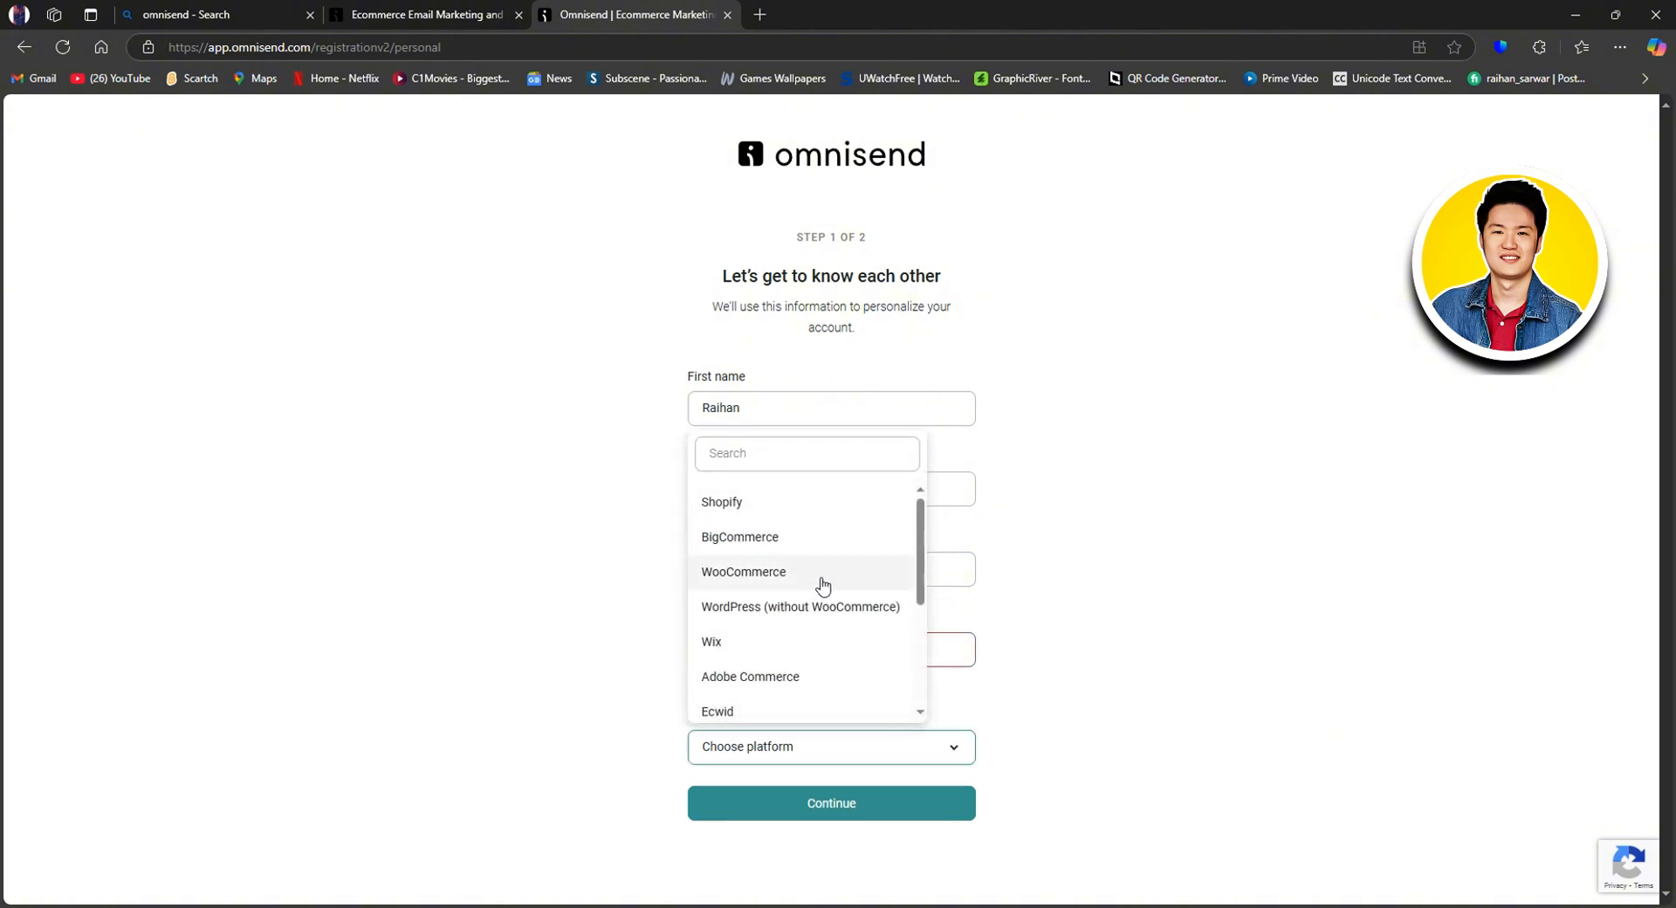
{"action": "scroll", "coordinate": [832, 672], "scroll_direction": "down", "scroll_amount": 3}
{"action": "scroll", "coordinate": [832, 672], "scroll_direction": "up", "scroll_amount": 3}
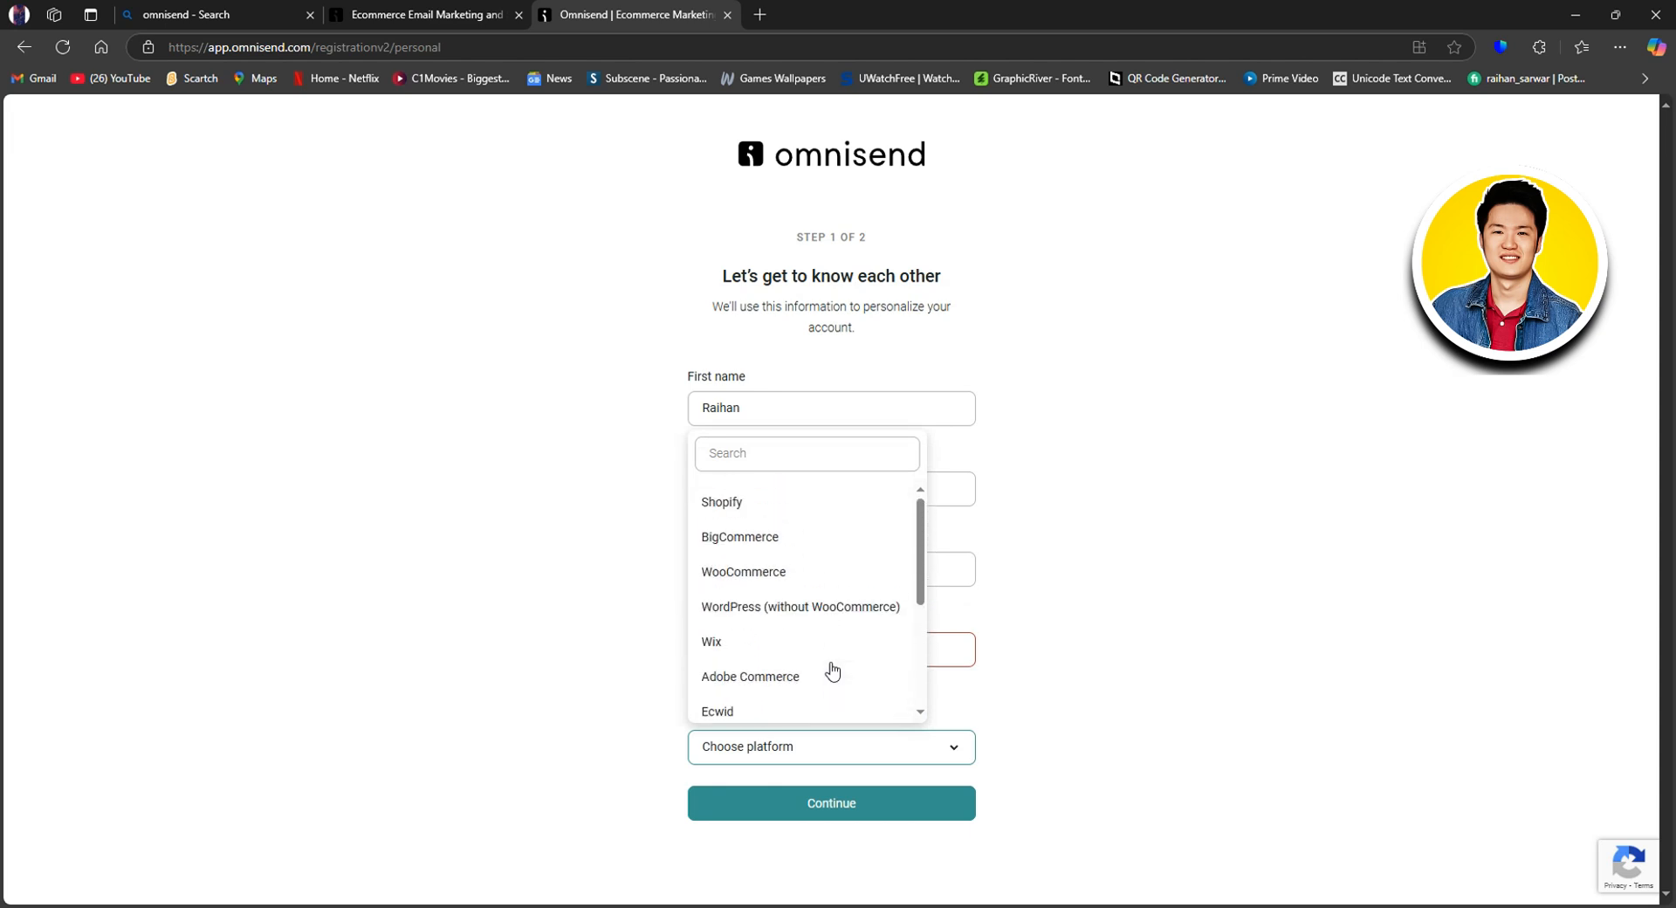
{"action": "left_click", "coordinate": [740, 513]}
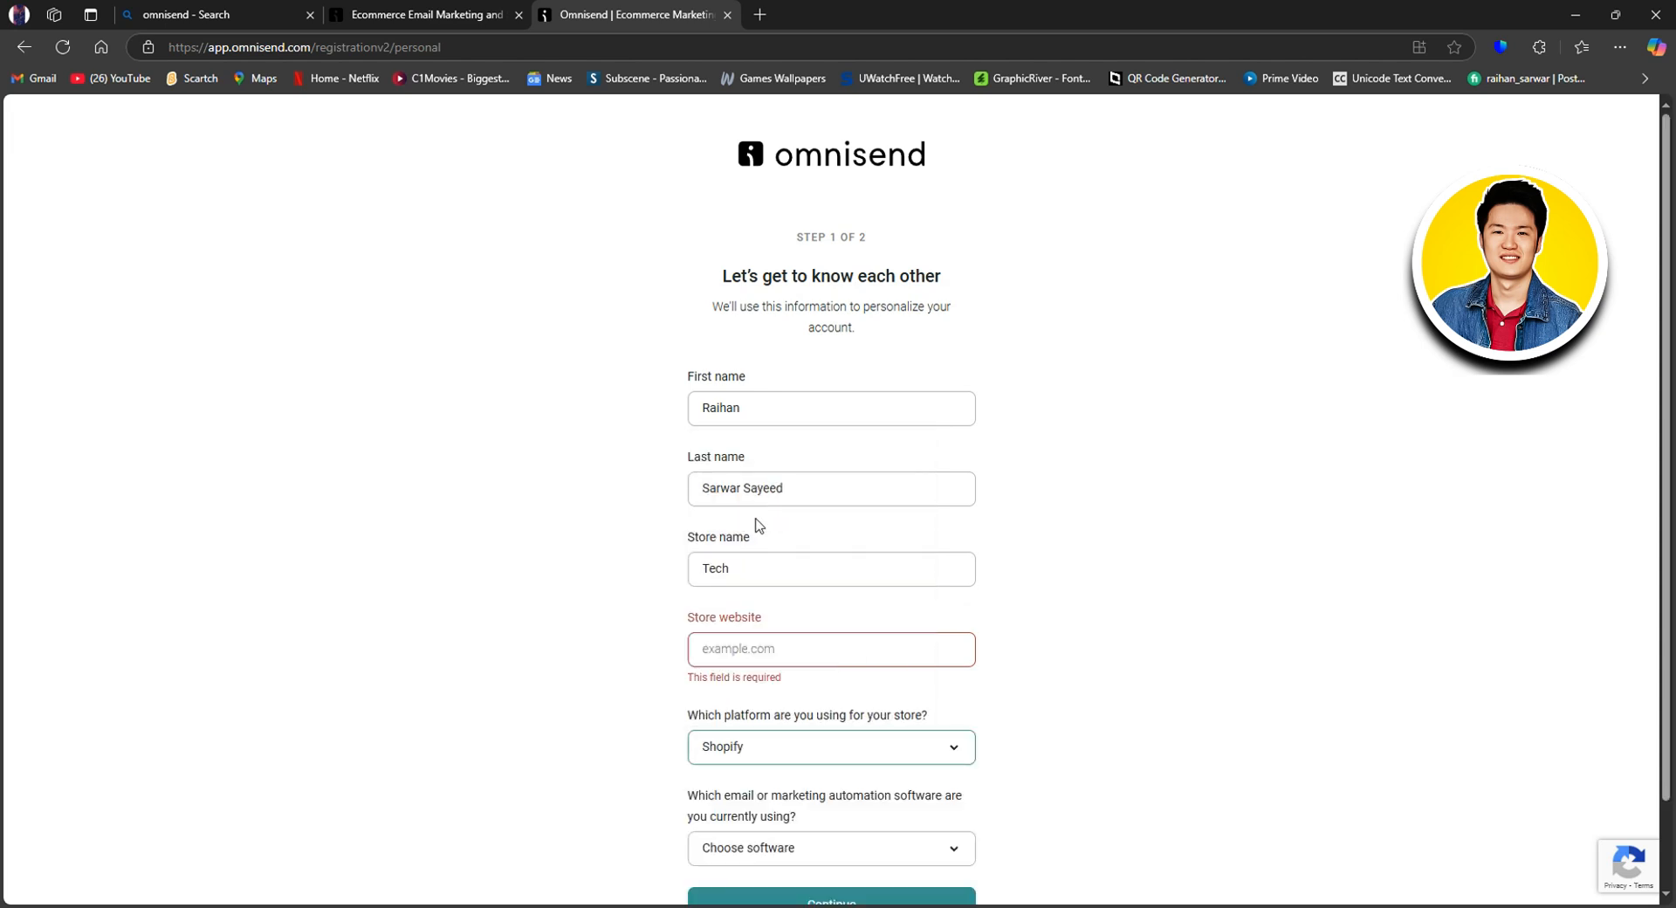
{"action": "left_click", "coordinate": [765, 645]}
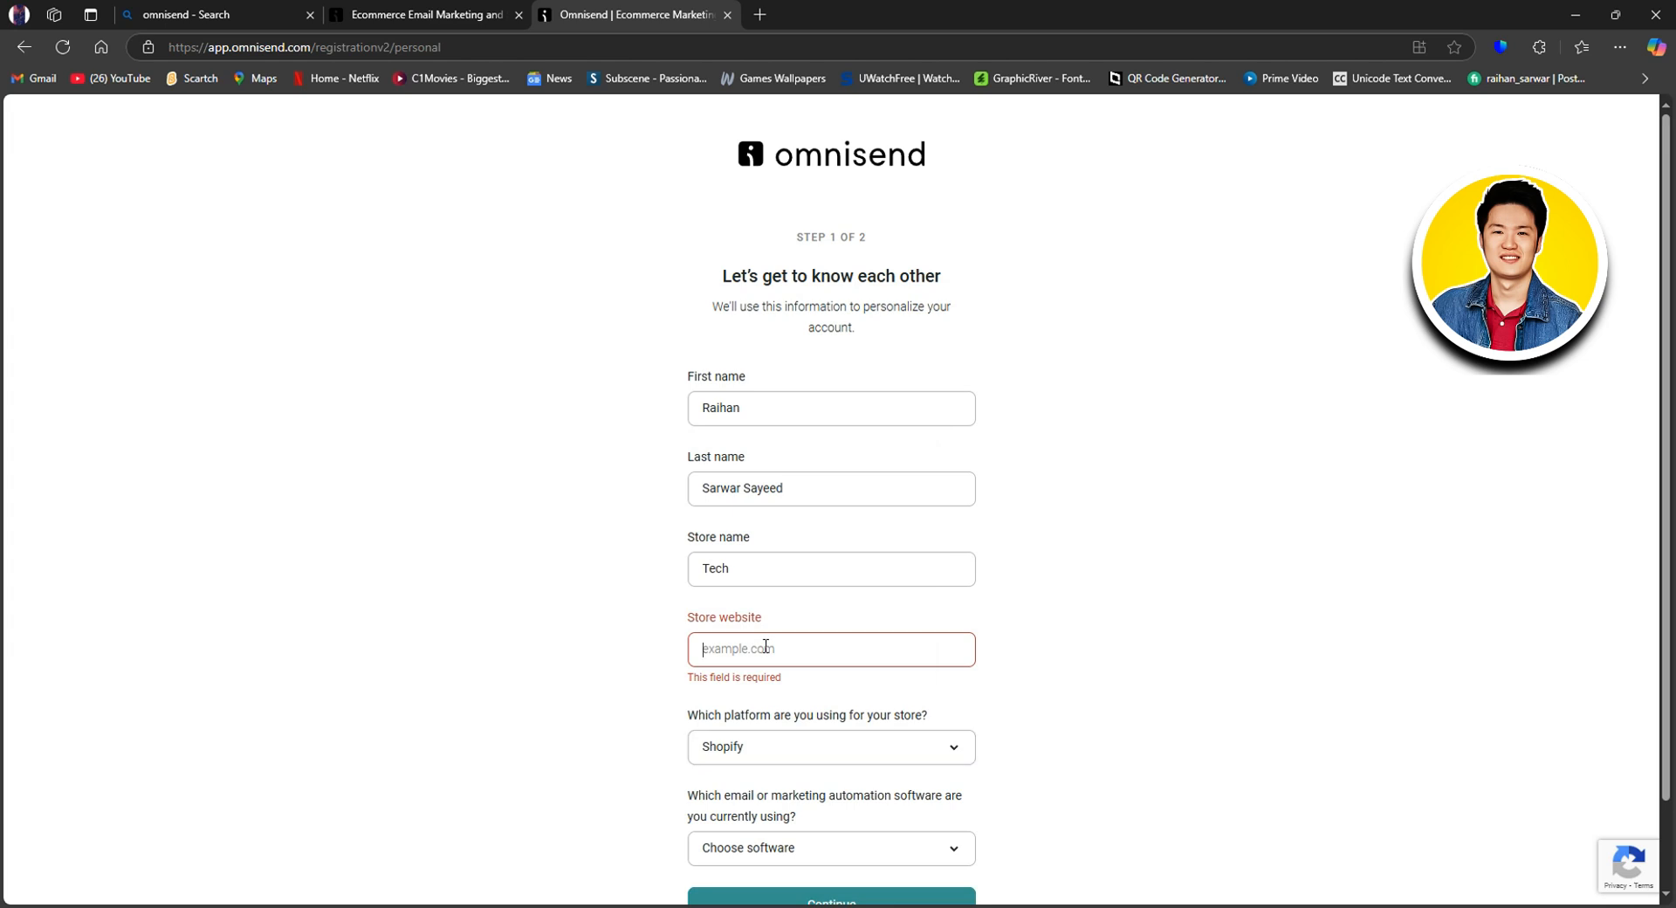
{"action": "type", "text": "c"}
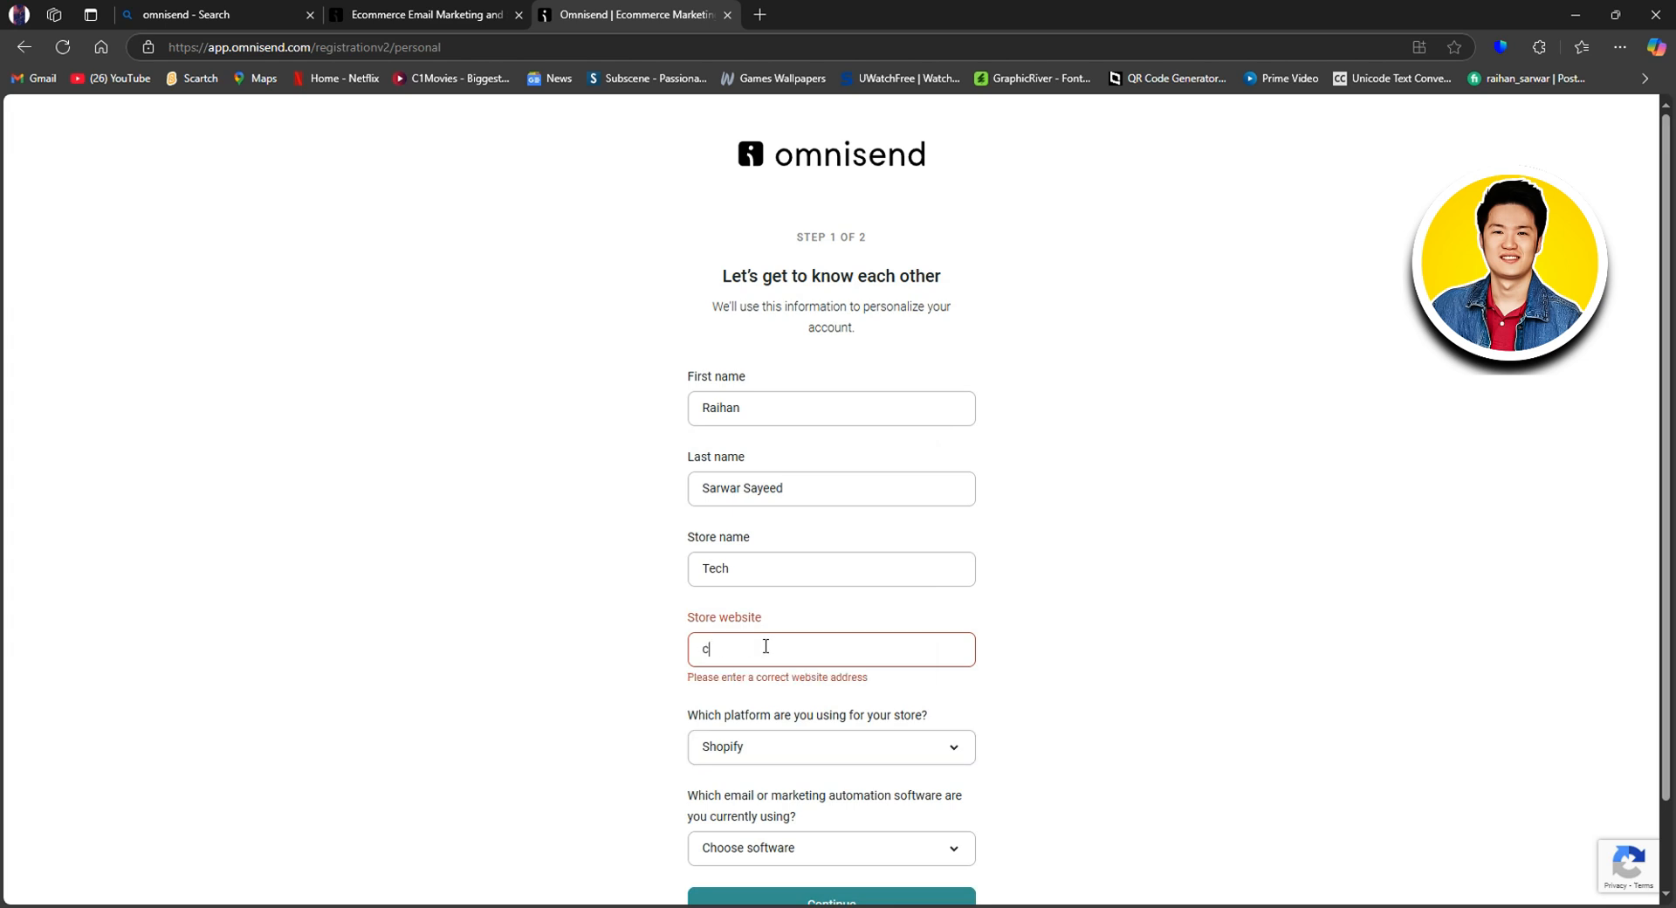
{"action": "key", "text": "BackSpace"}
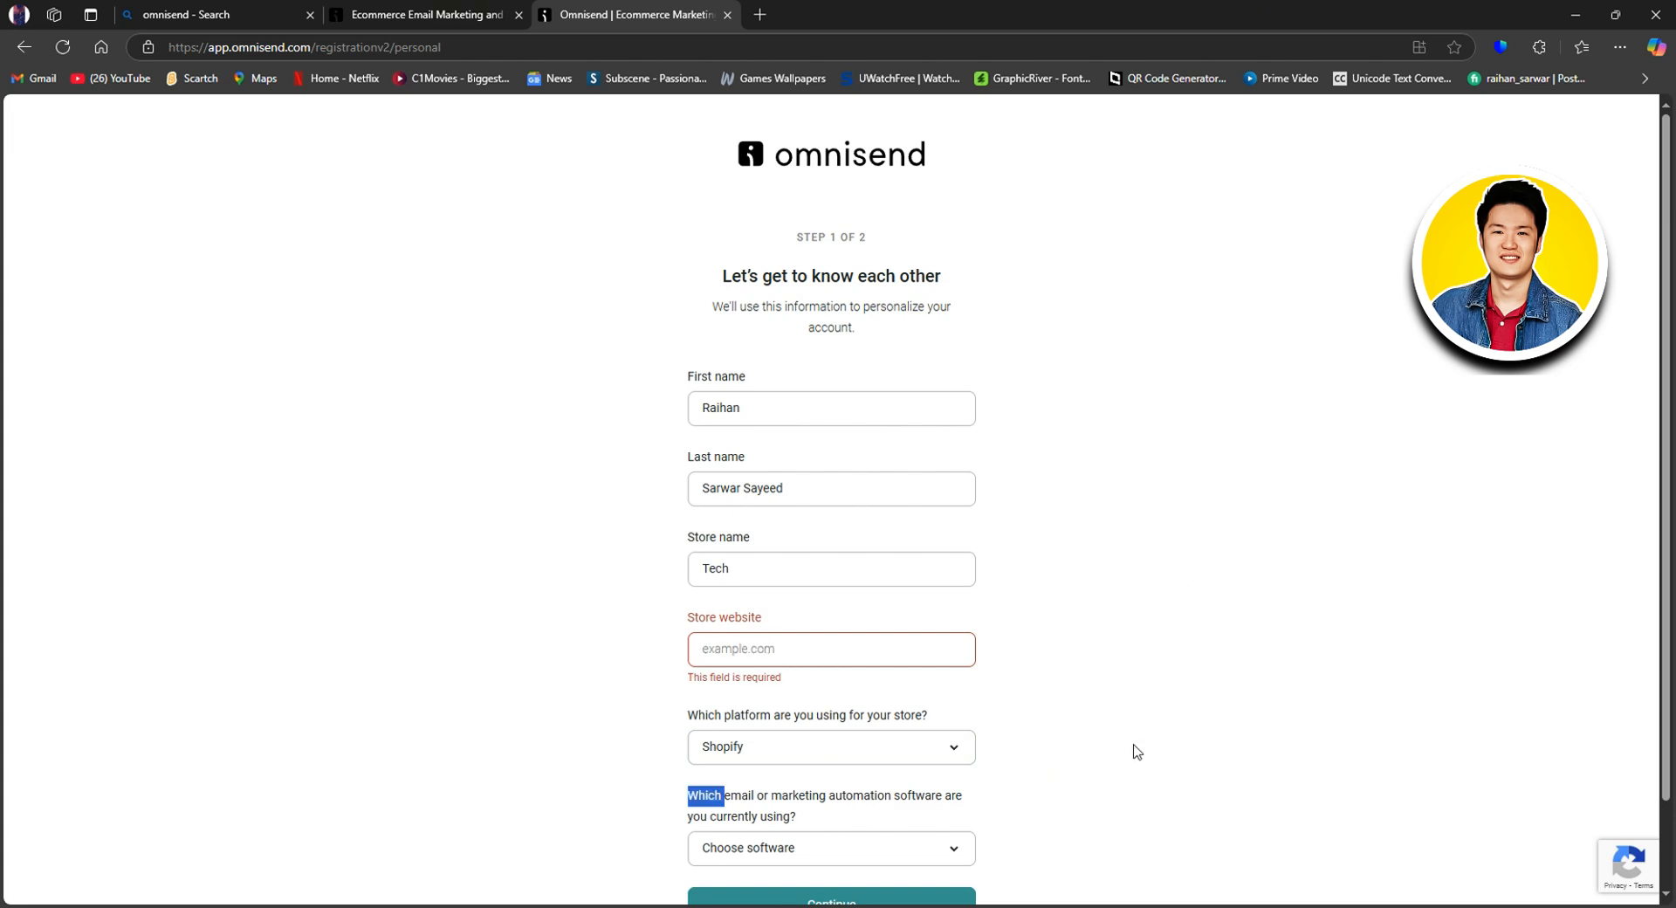
Set the currently used email or marketing automation software to Other and try to continue.
{"action": "scroll", "coordinate": [1109, 761], "scroll_direction": "down", "scroll_amount": 2}
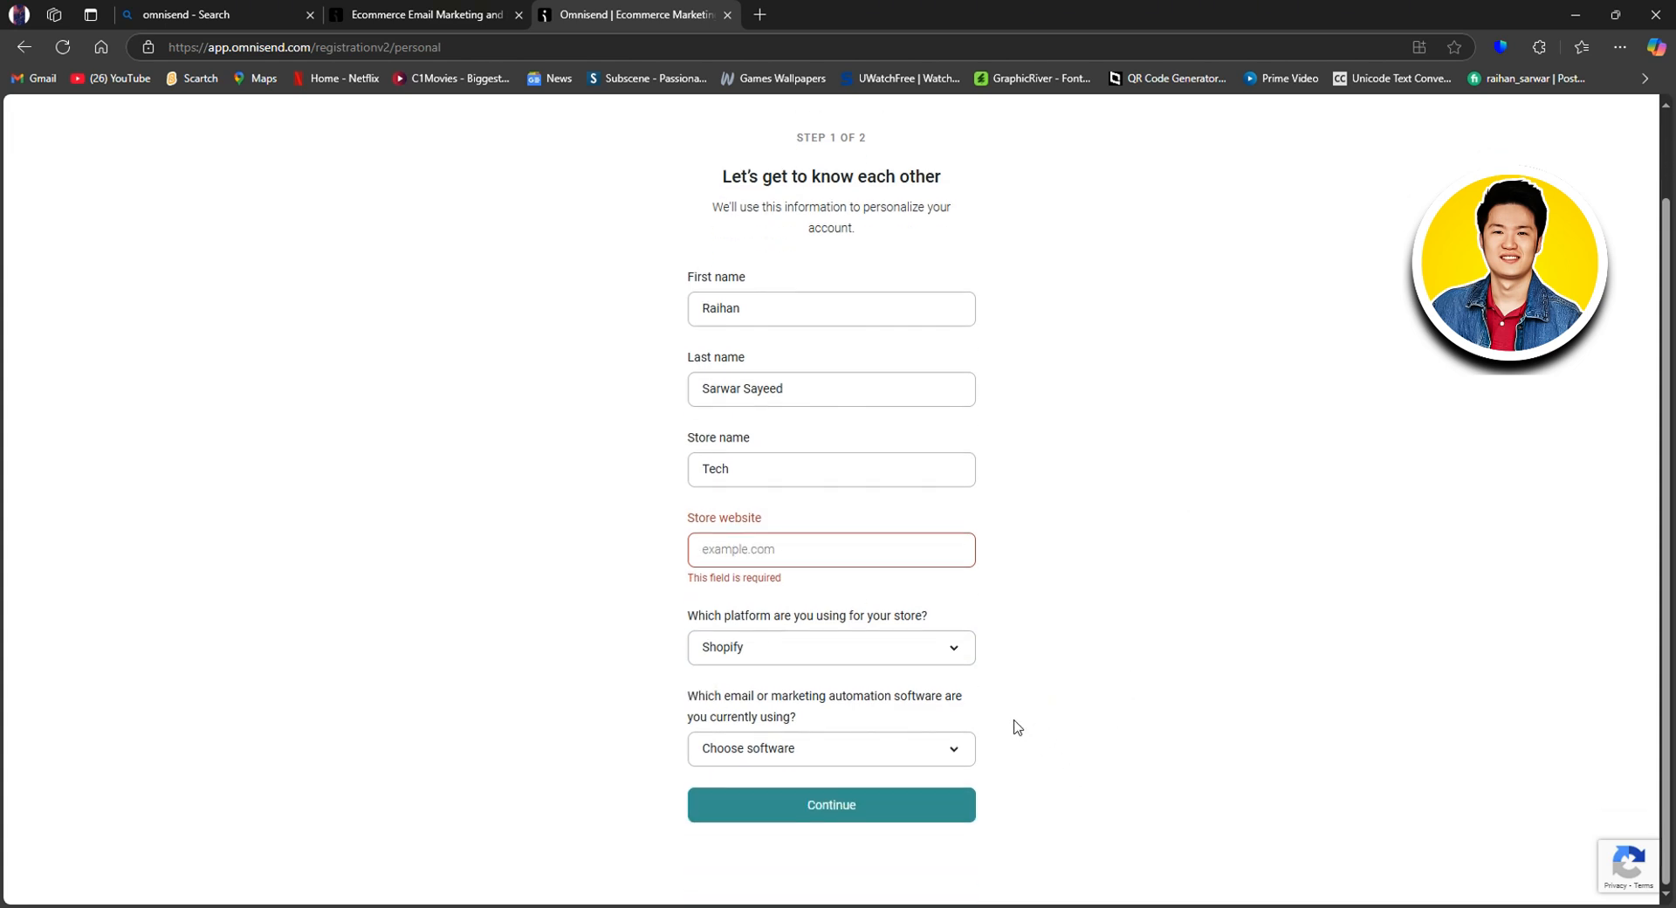
{"action": "left_click", "coordinate": [953, 754]}
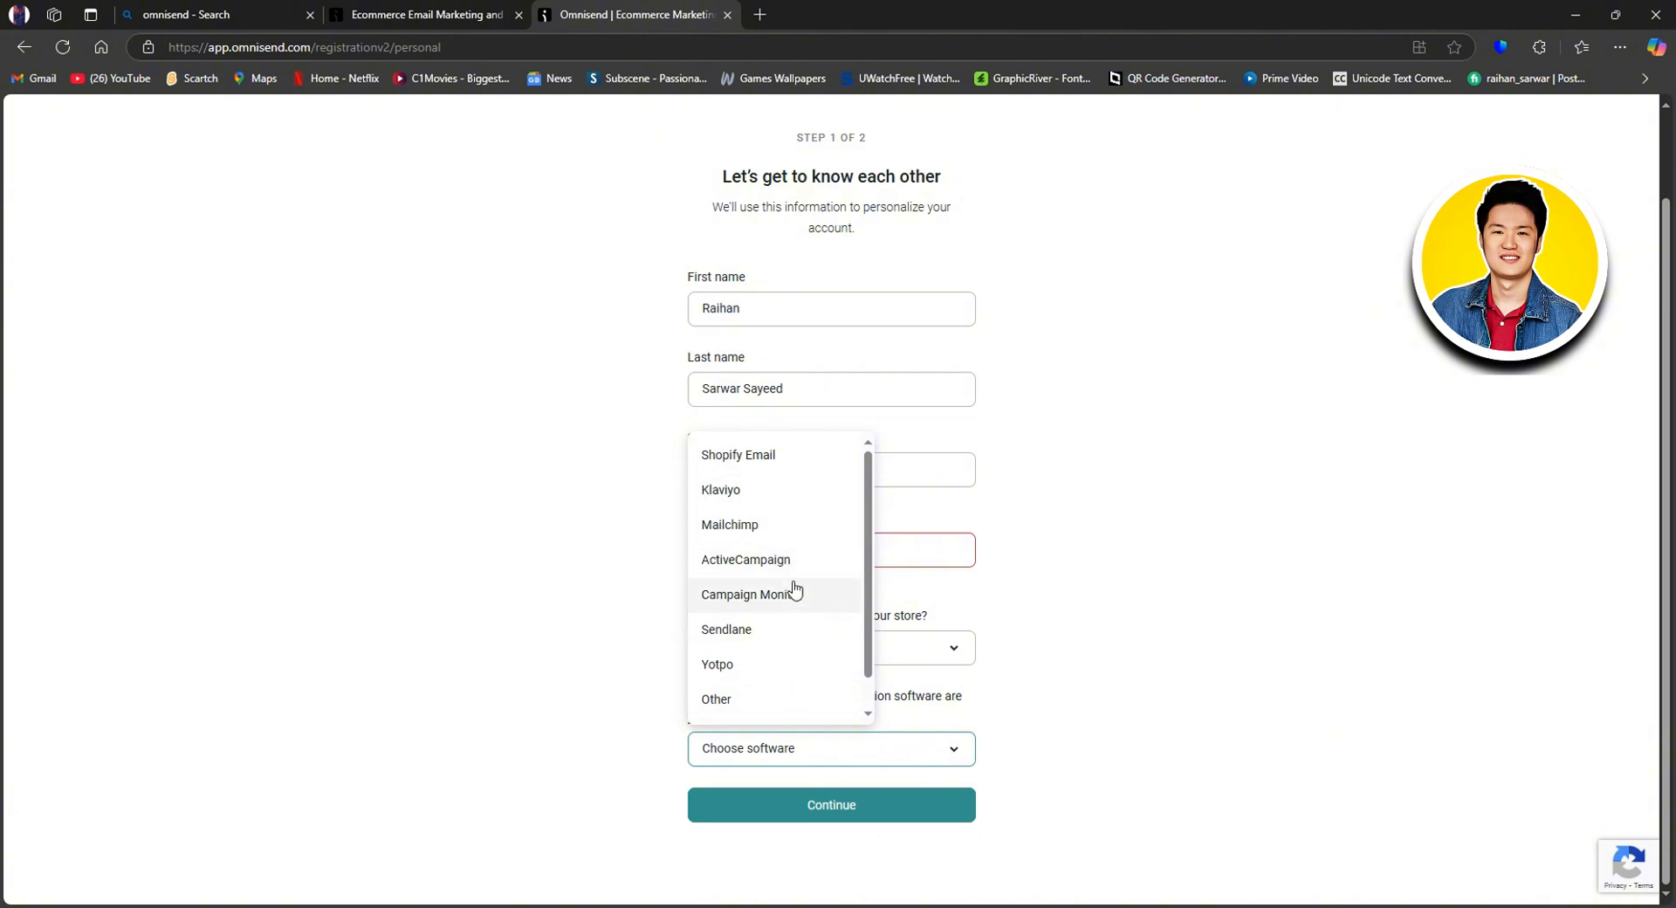
{"action": "left_click", "coordinate": [751, 700]}
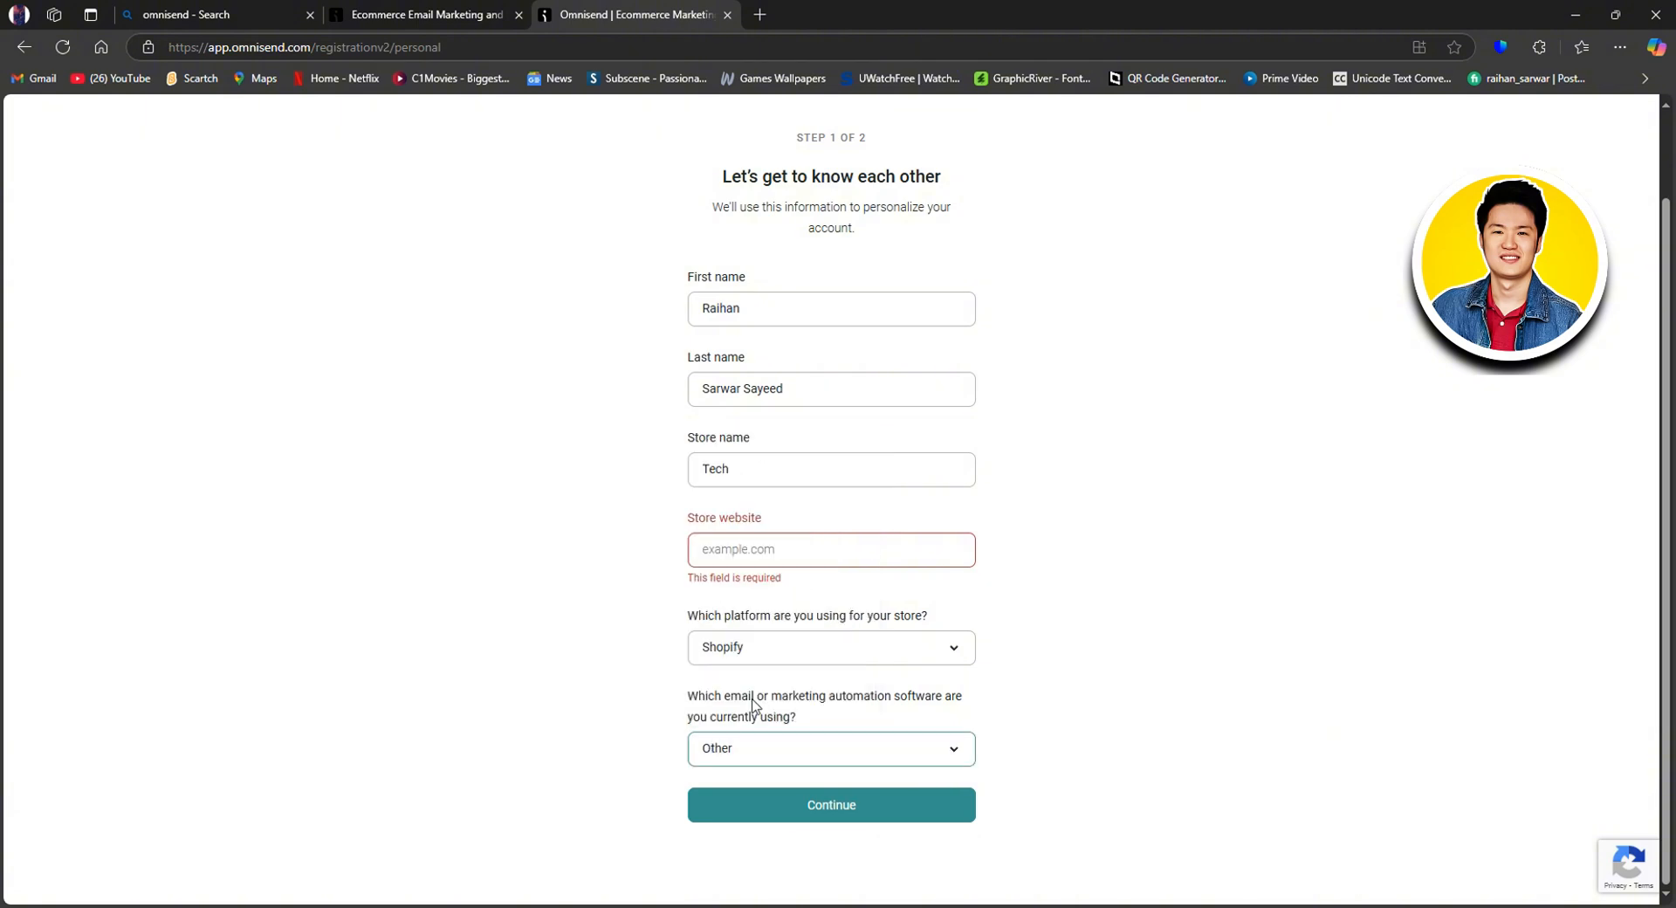
{"action": "left_click", "coordinate": [833, 810]}
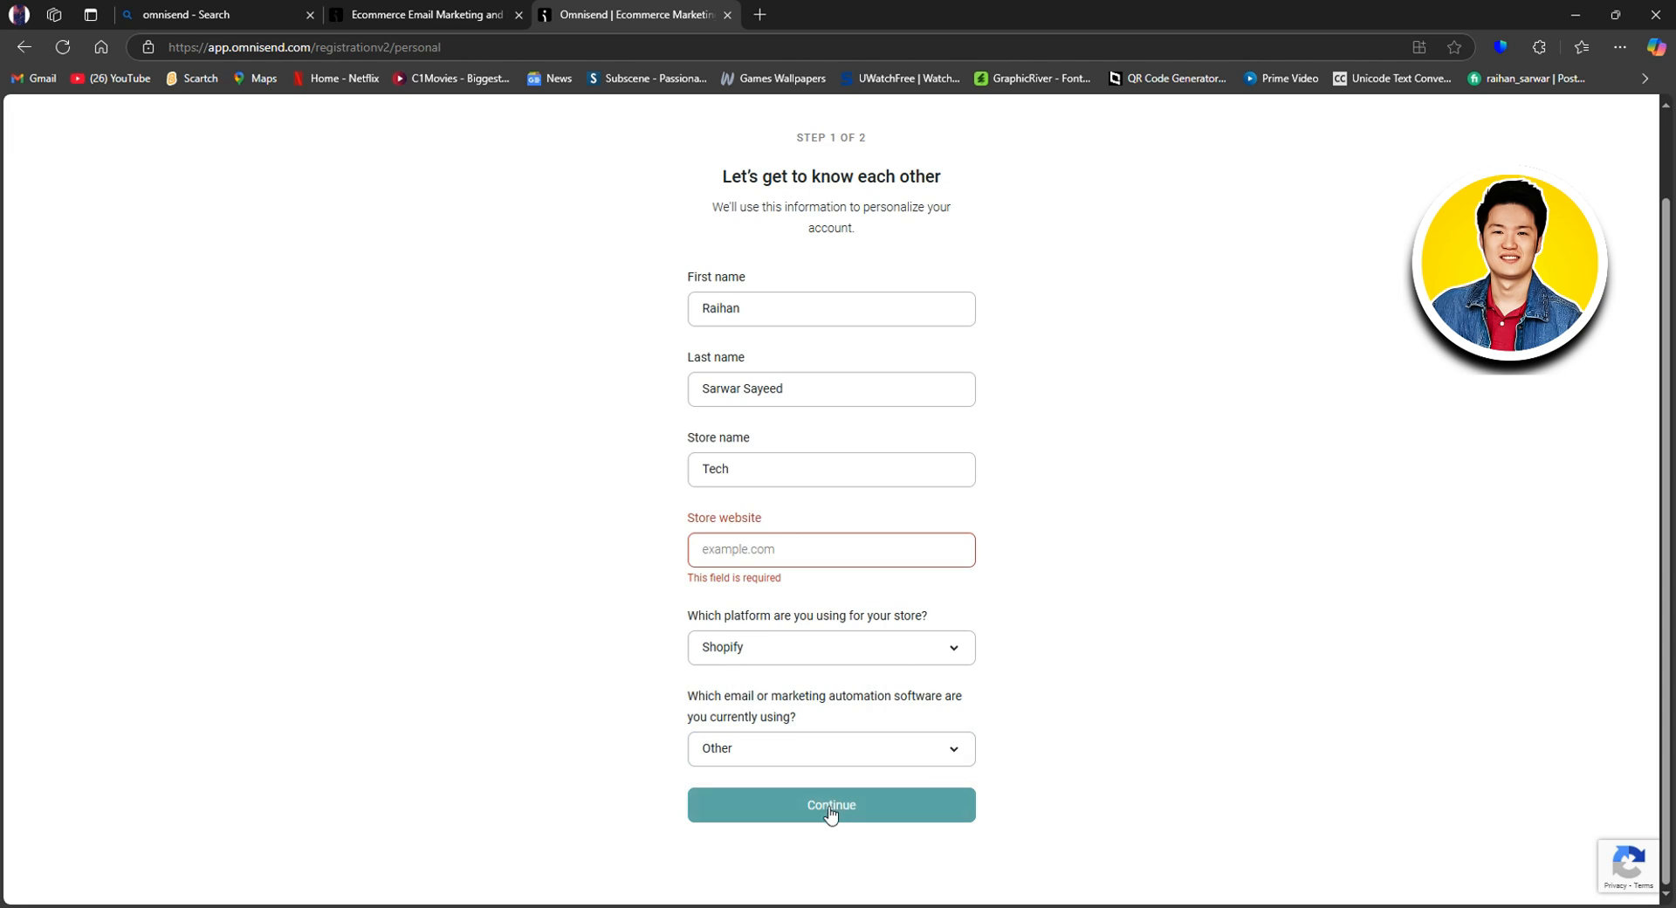
Enter example.com as the store website and continue to the business address form.
{"action": "left_click", "coordinate": [797, 550]}
{"action": "type", "text": "example.com"}
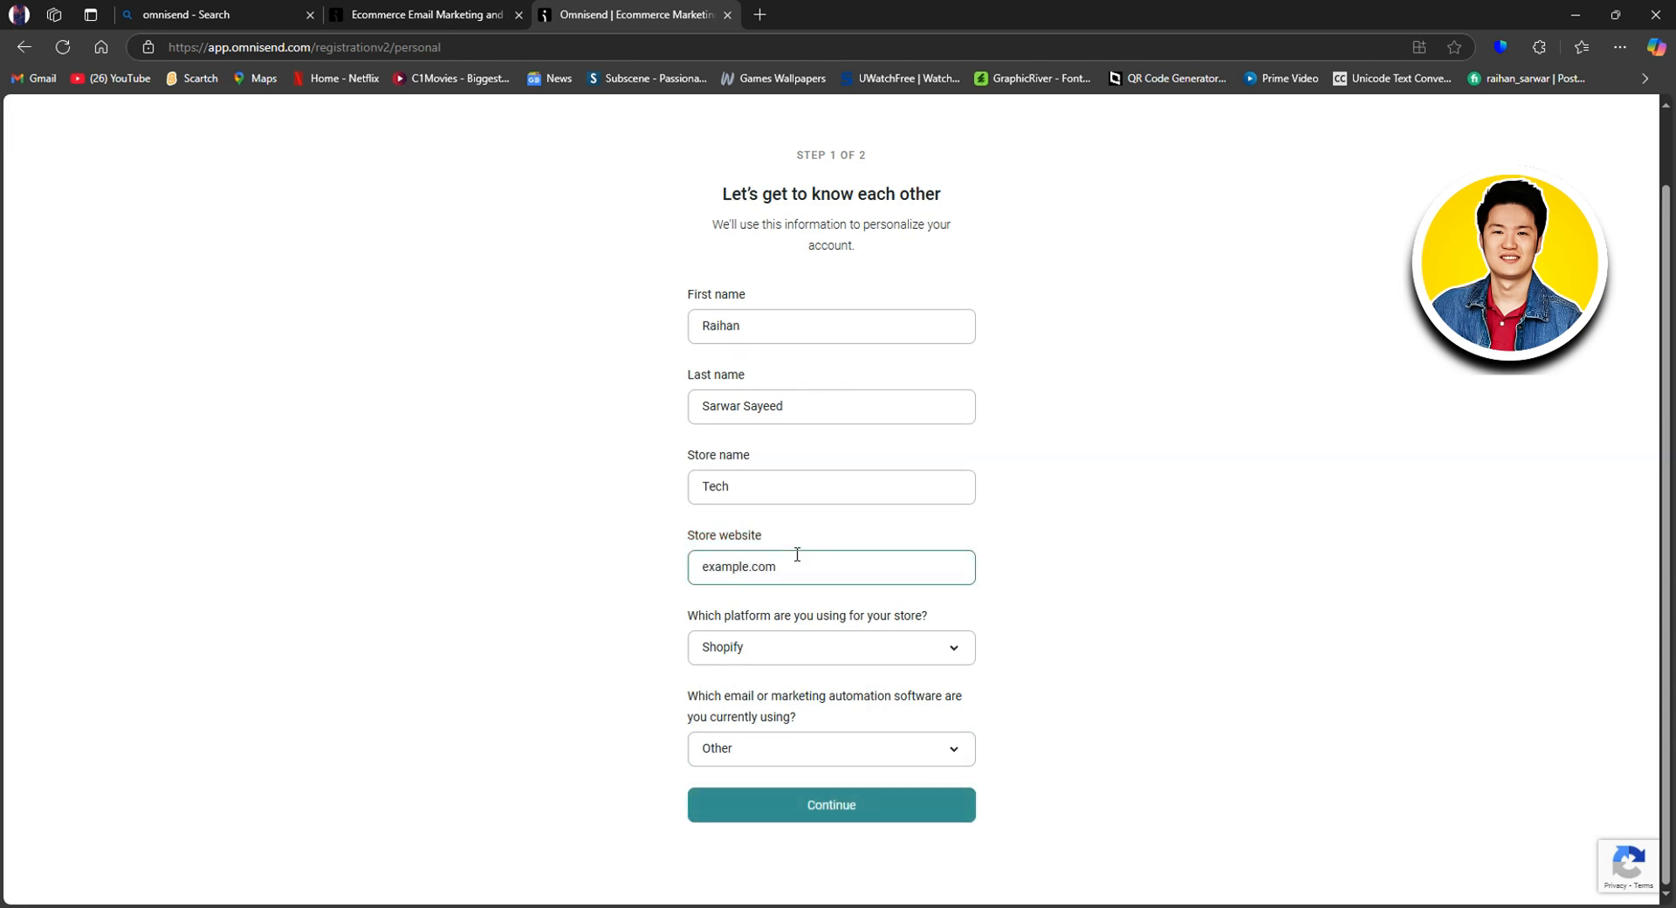
{"action": "left_click", "coordinate": [863, 809]}
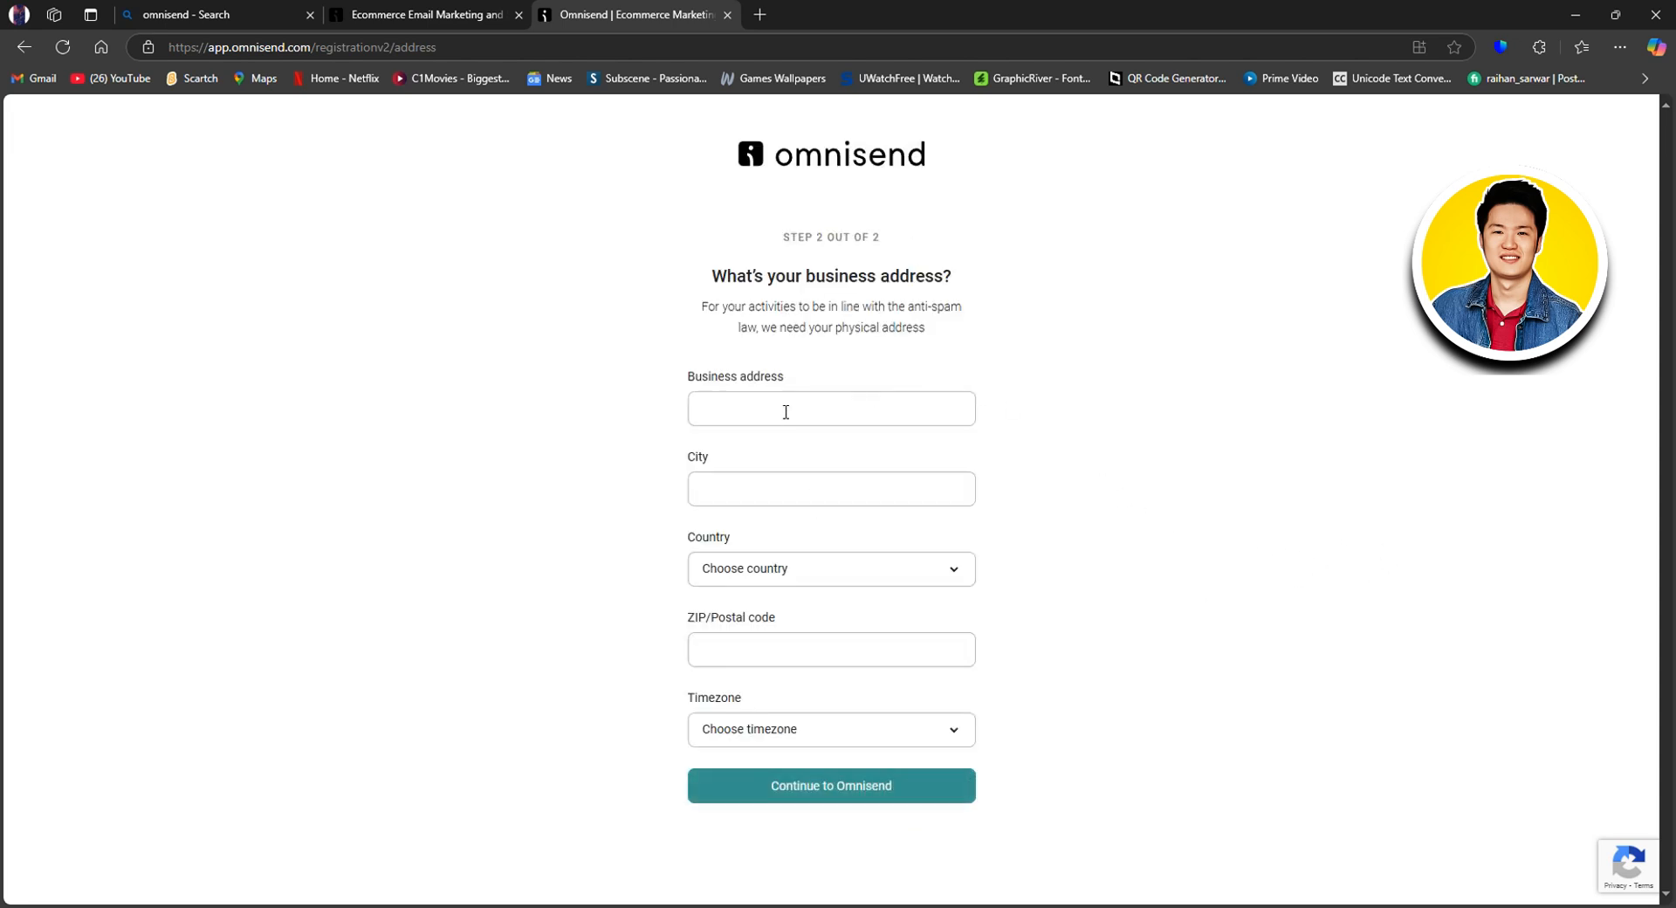
Fill in the business address from the second saved entry and enter Dhaka as the city.
{"action": "left_click", "coordinate": [732, 407]}
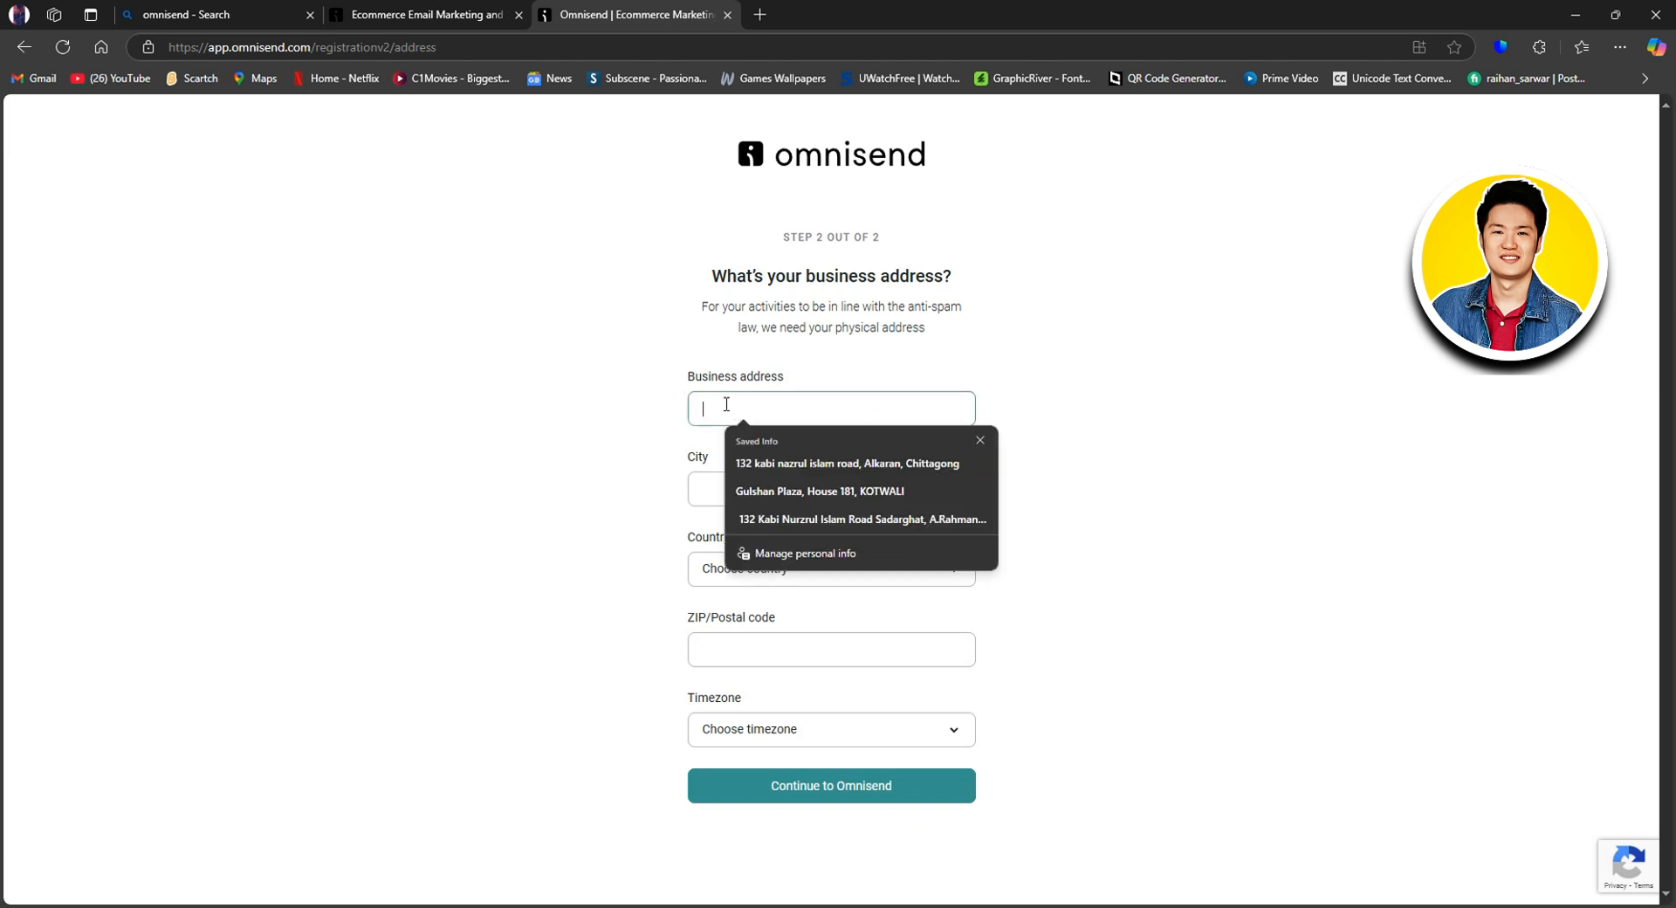
{"action": "left_click", "coordinate": [775, 492]}
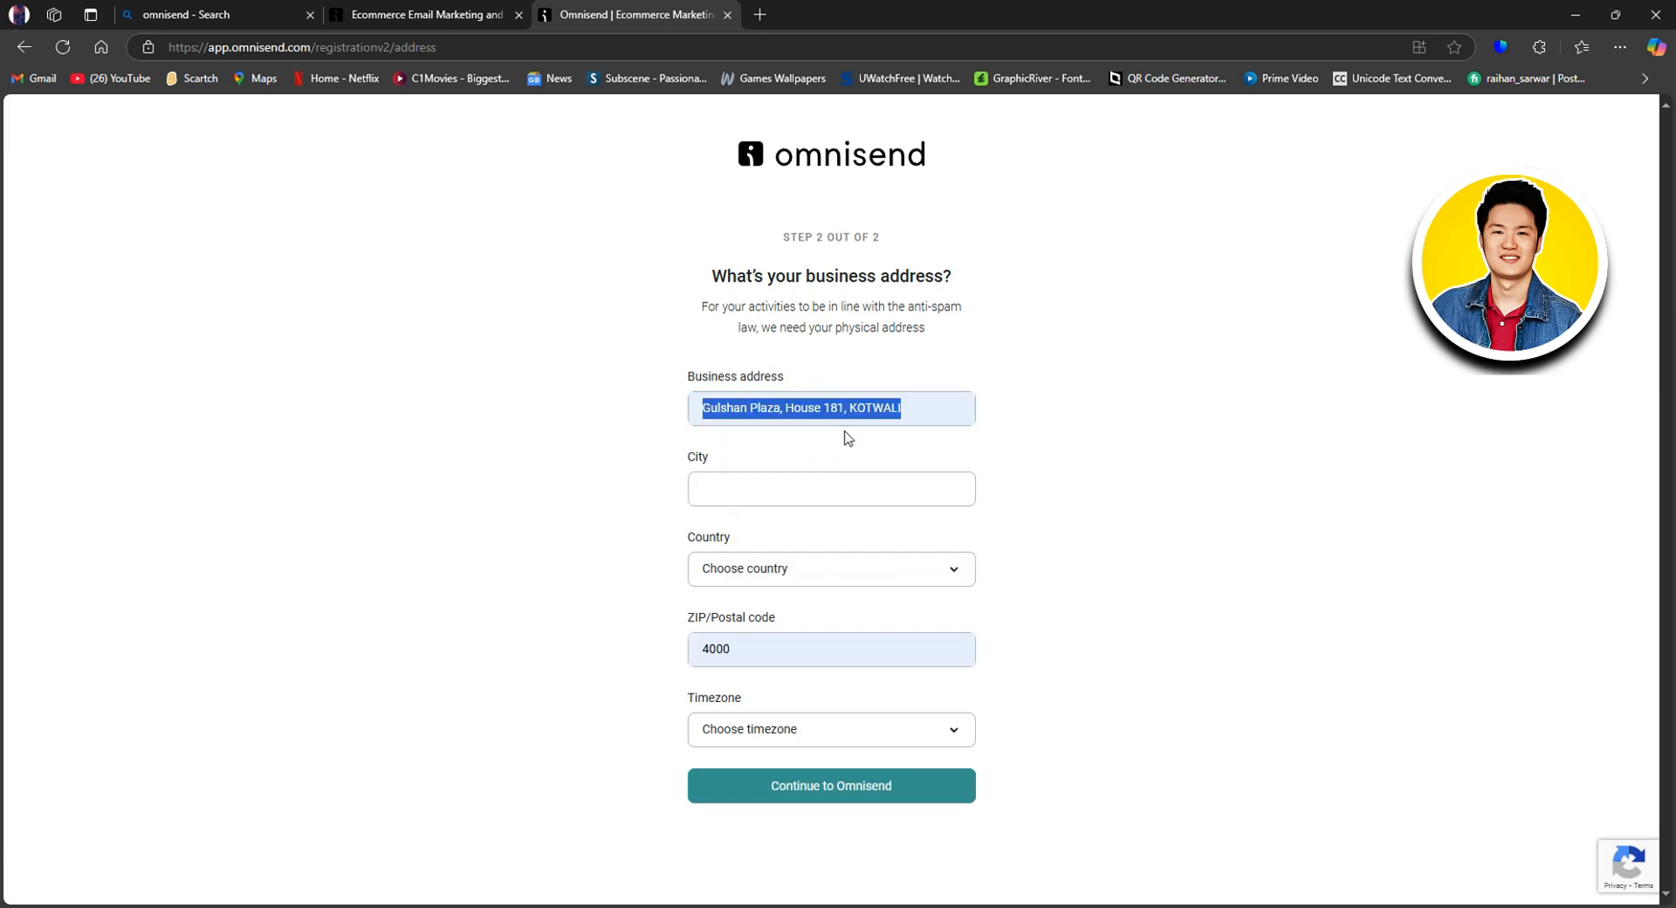
{"action": "left_click", "coordinate": [806, 488]}
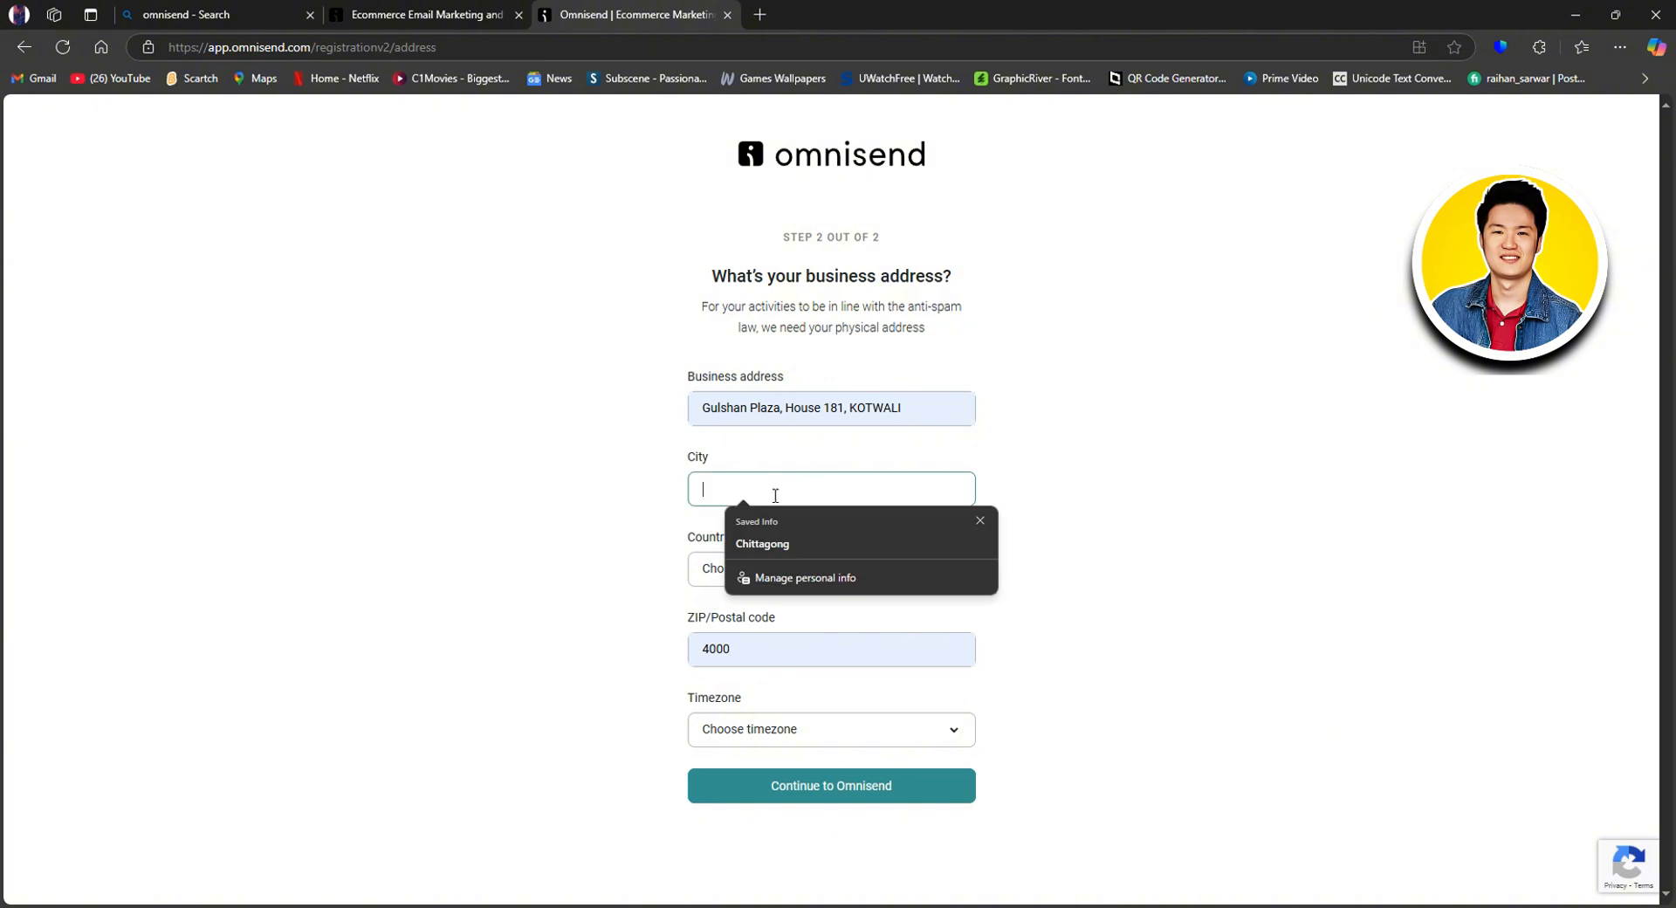
{"action": "type", "text": "Dhaka"}
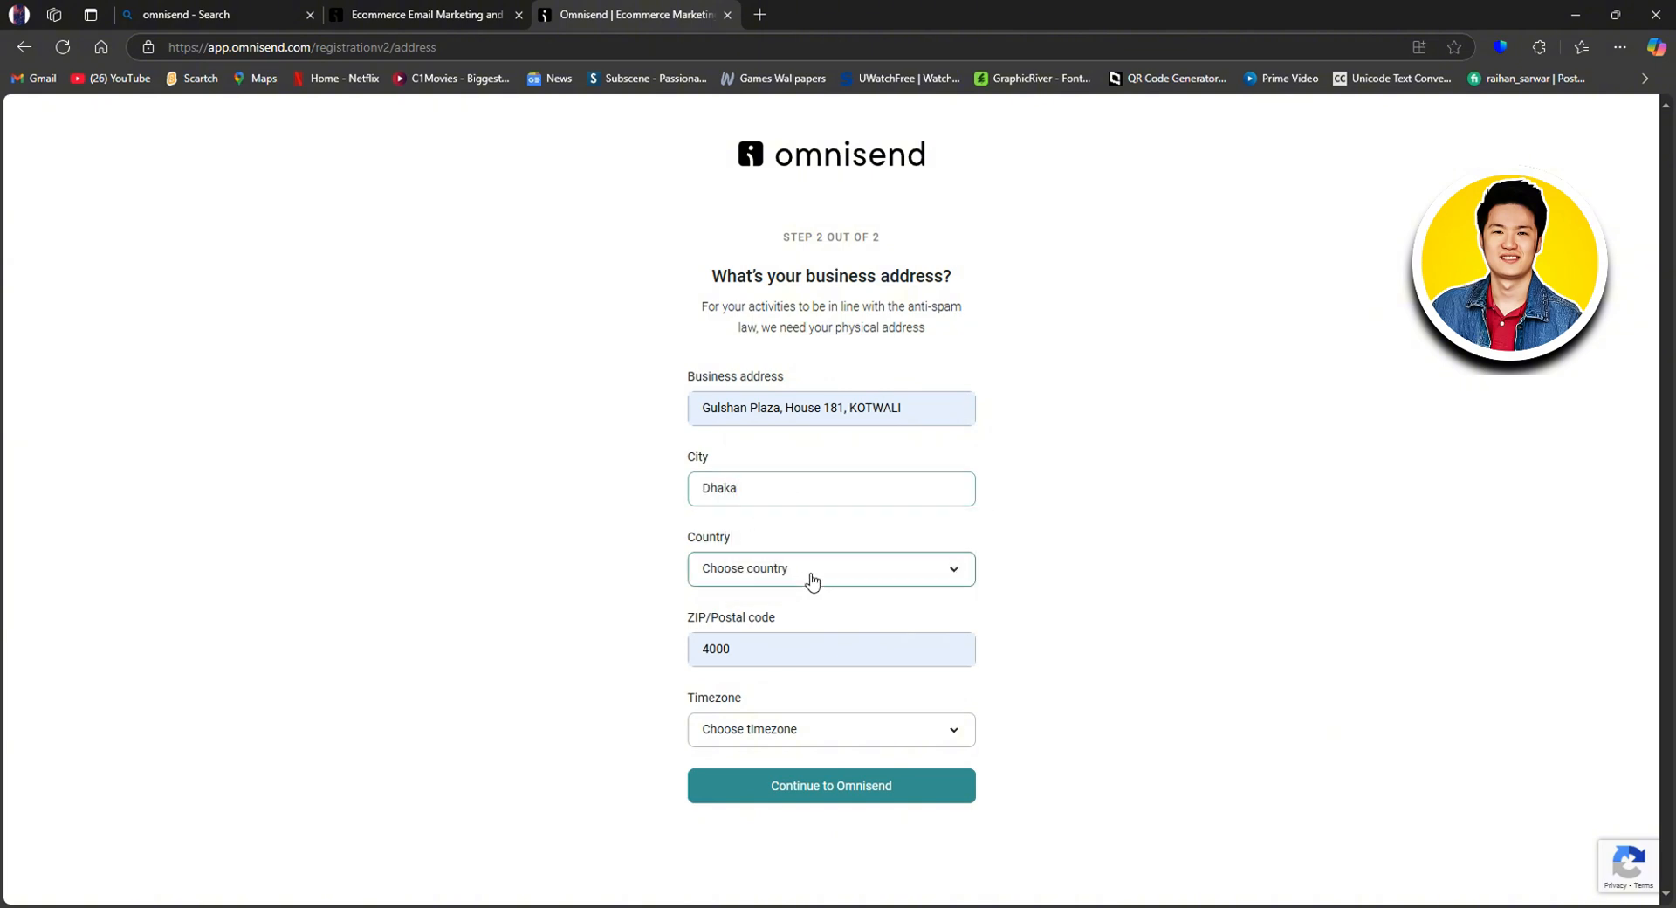
Choose Bangladesh as the business country and finish the registration to enter the Omnisend dashboard.
{"action": "left_click", "coordinate": [804, 570]}
{"action": "left_click", "coordinate": [805, 570]}
{"action": "left_click", "coordinate": [798, 576]}
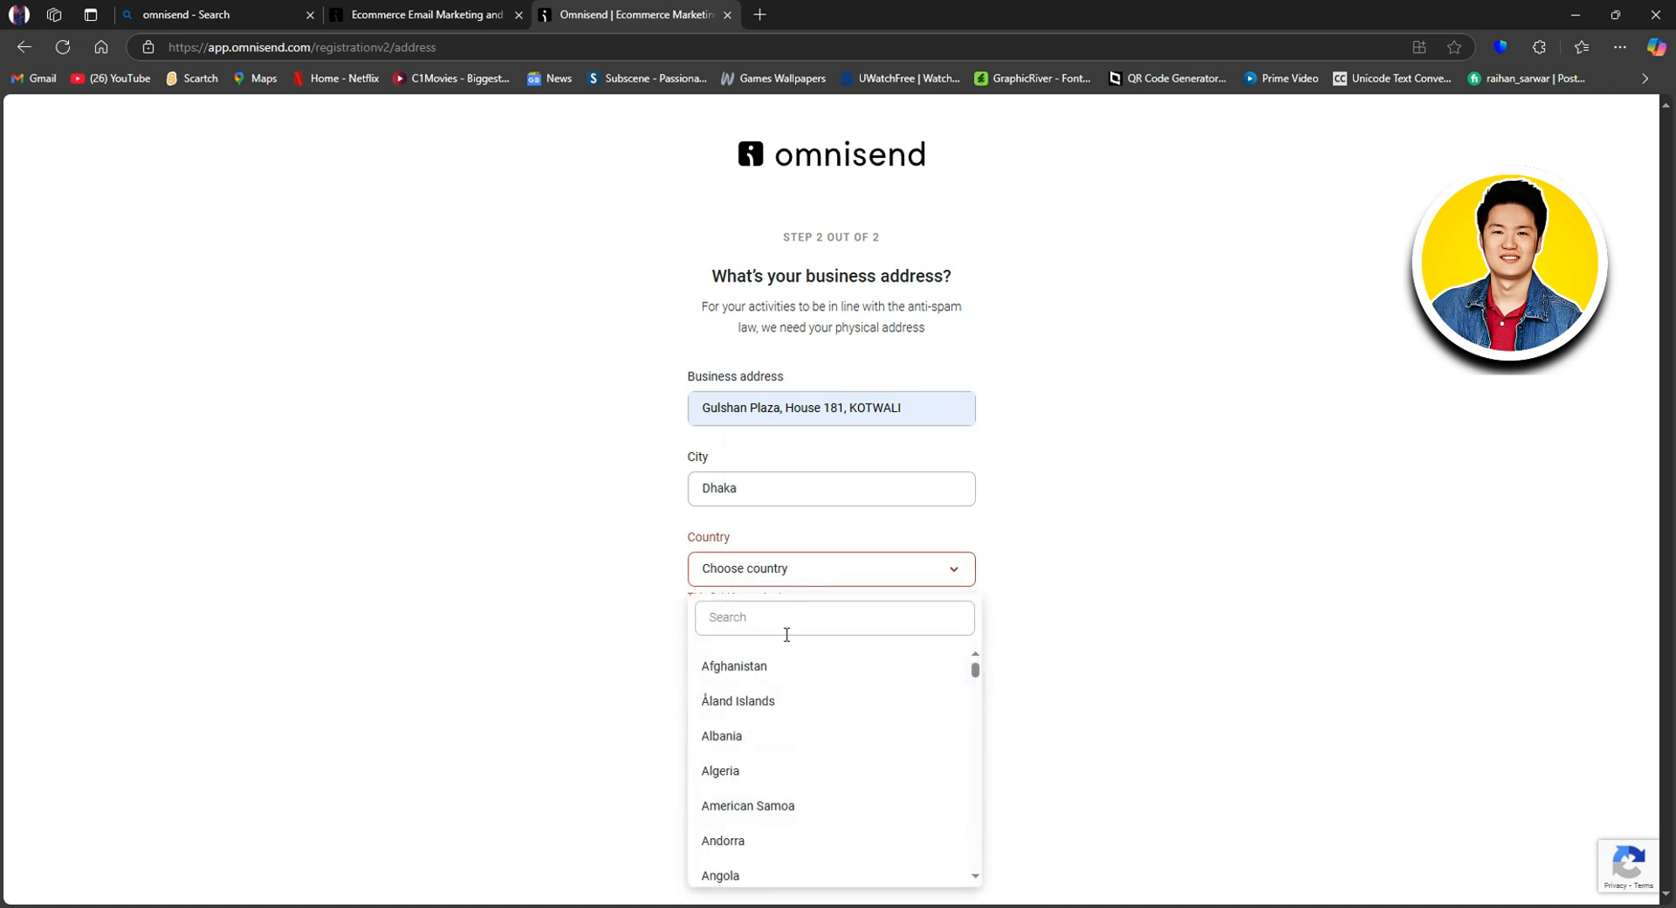
{"action": "left_click", "coordinate": [790, 623]}
{"action": "type", "text": "ban"}
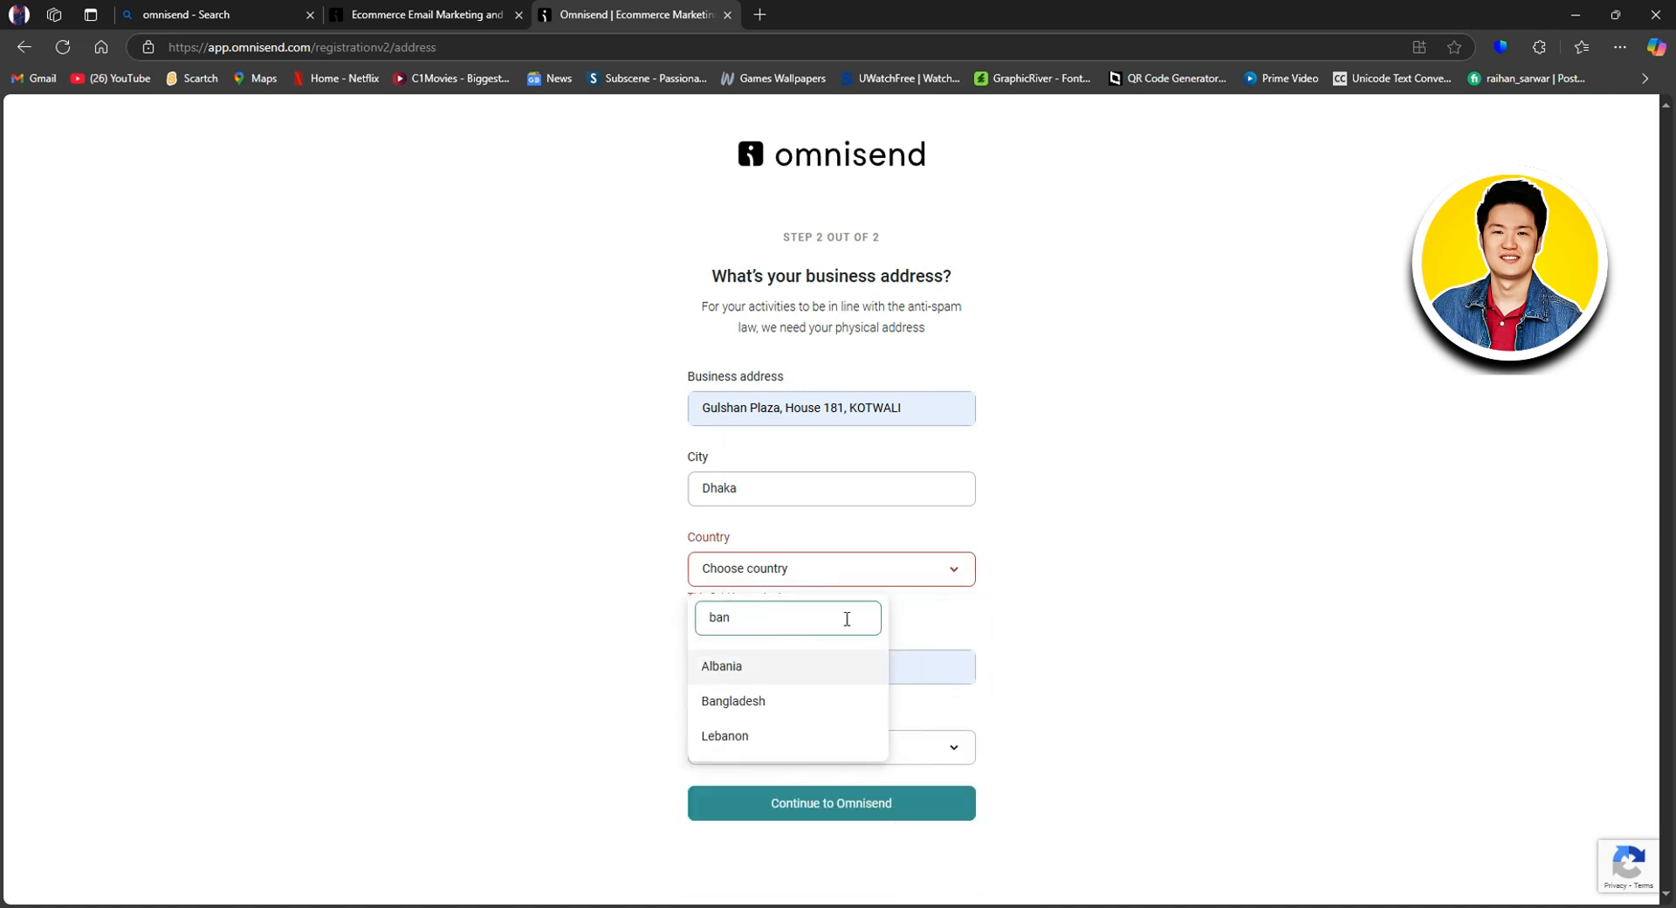
{"action": "left_click", "coordinate": [784, 703]}
{"action": "left_click", "coordinate": [963, 693]}
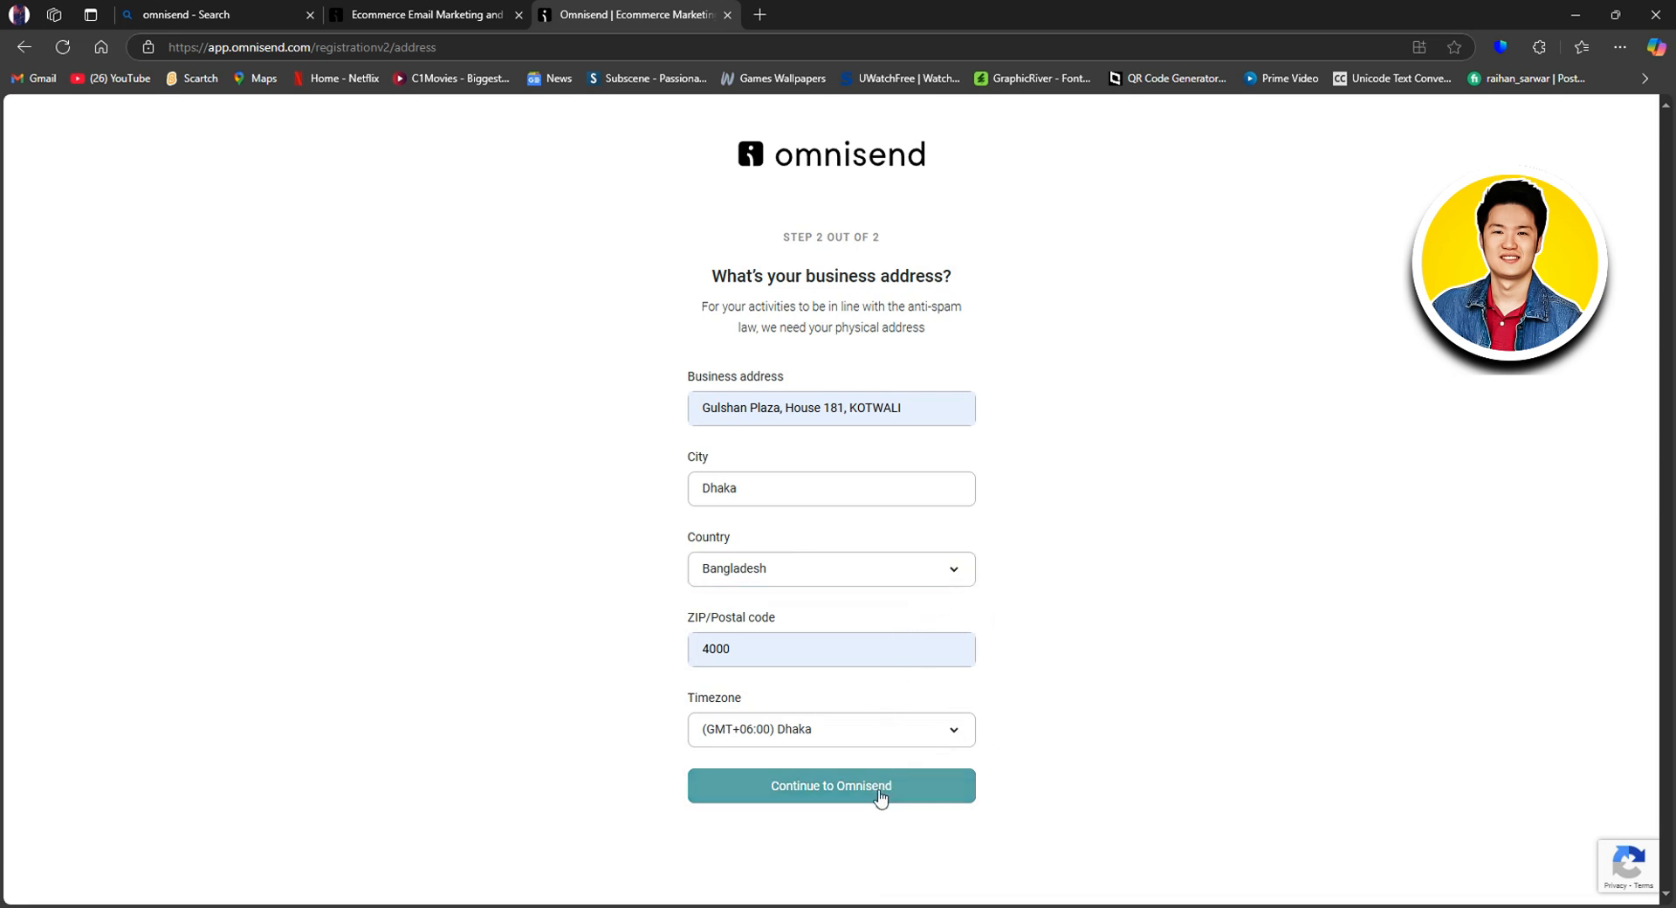
{"action": "left_click", "coordinate": [834, 790]}
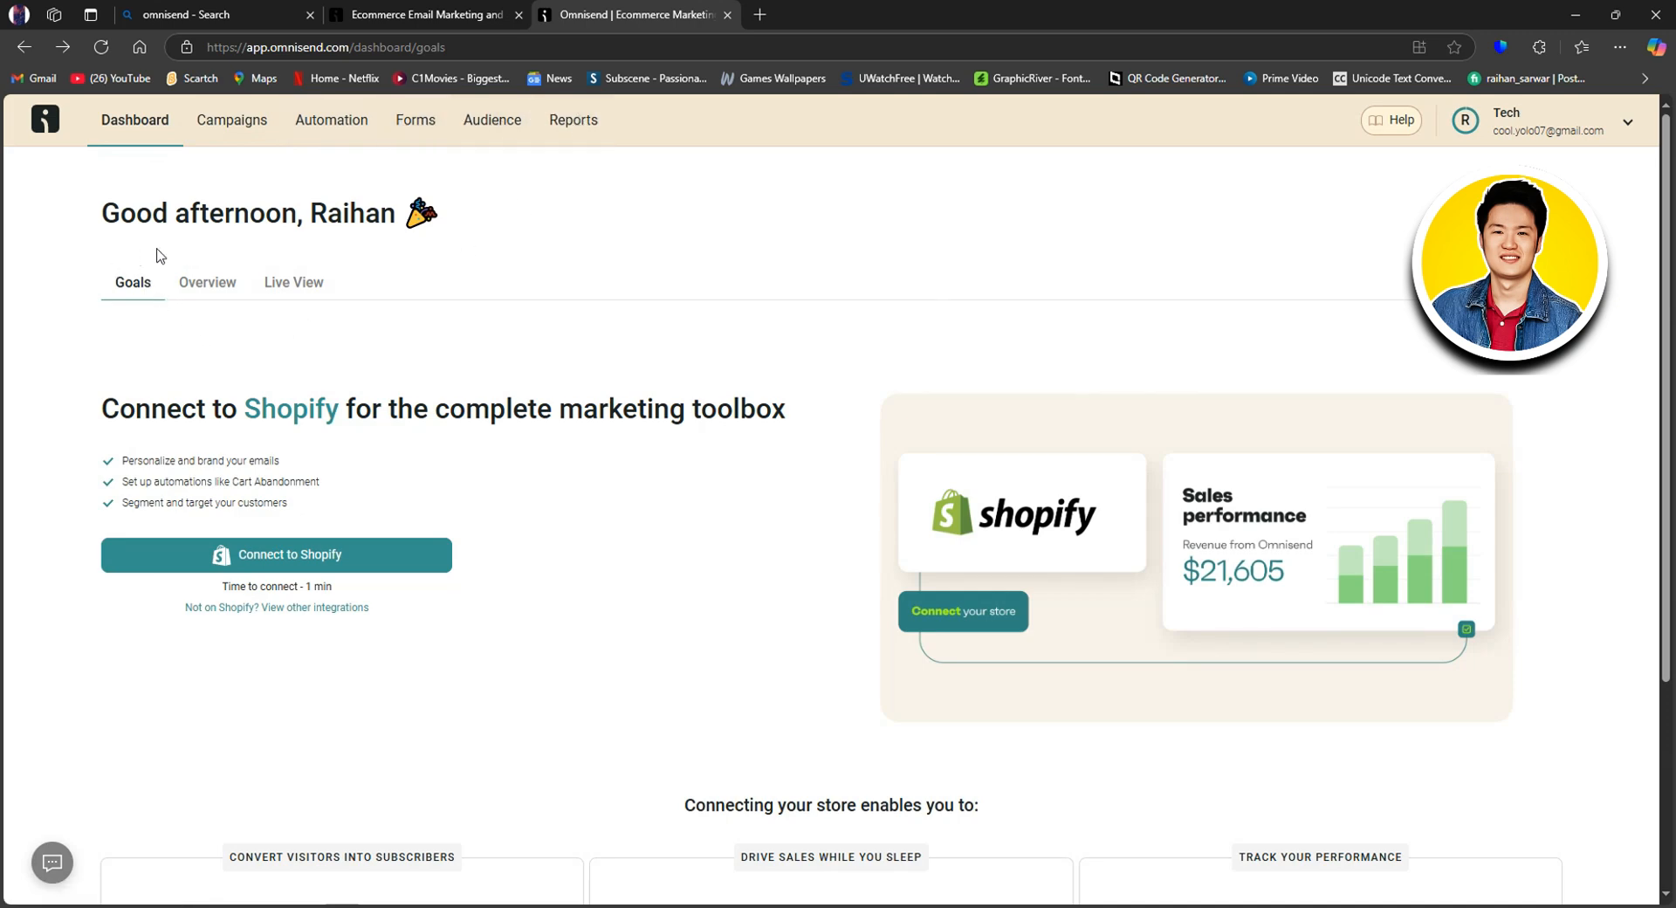
Open the dashboard overview, postpone the reports tour, and review the sales performance and audience growth sections.
{"action": "left_click", "coordinate": [207, 287]}
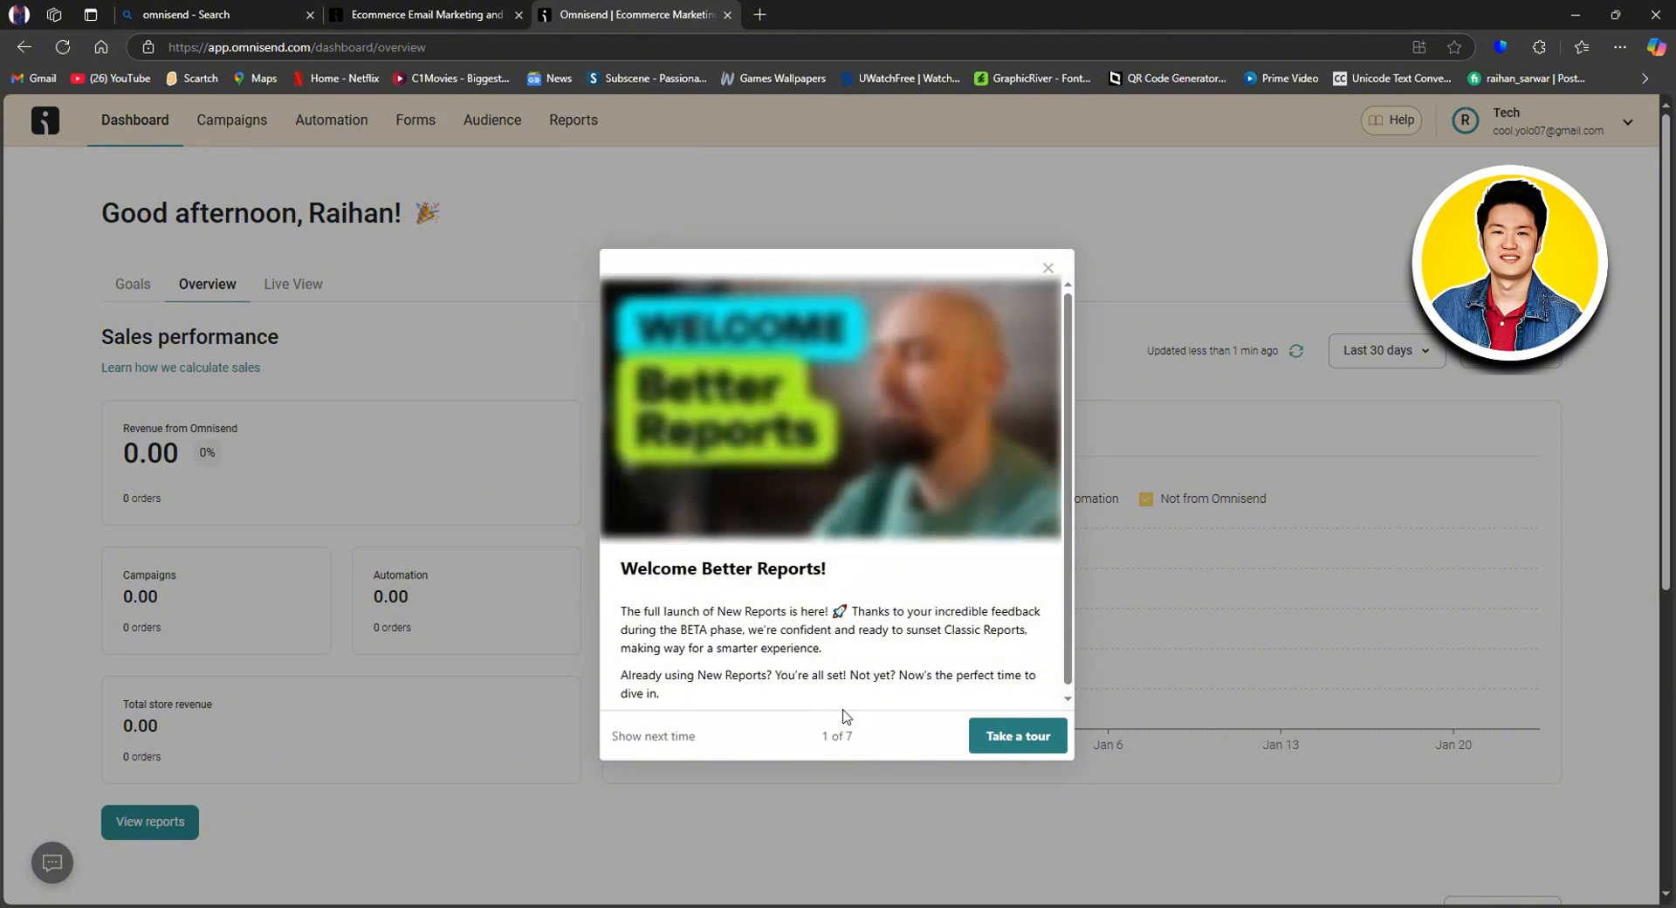
{"action": "left_click", "coordinate": [657, 741]}
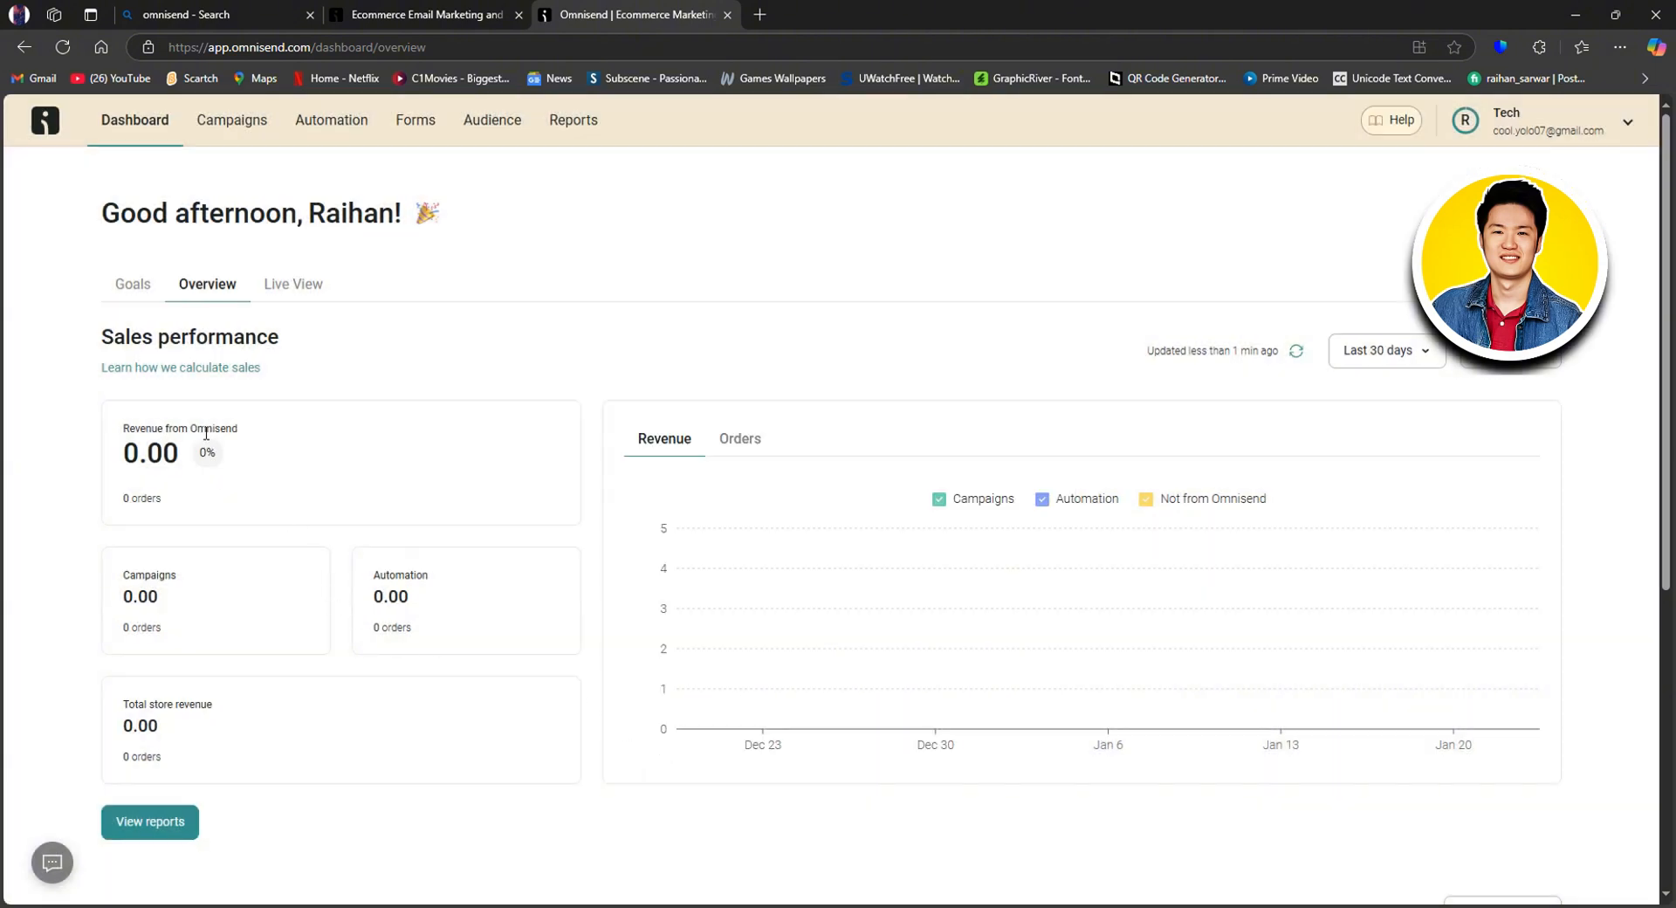
{"action": "scroll", "coordinate": [280, 534], "scroll_direction": "down", "scroll_amount": 1}
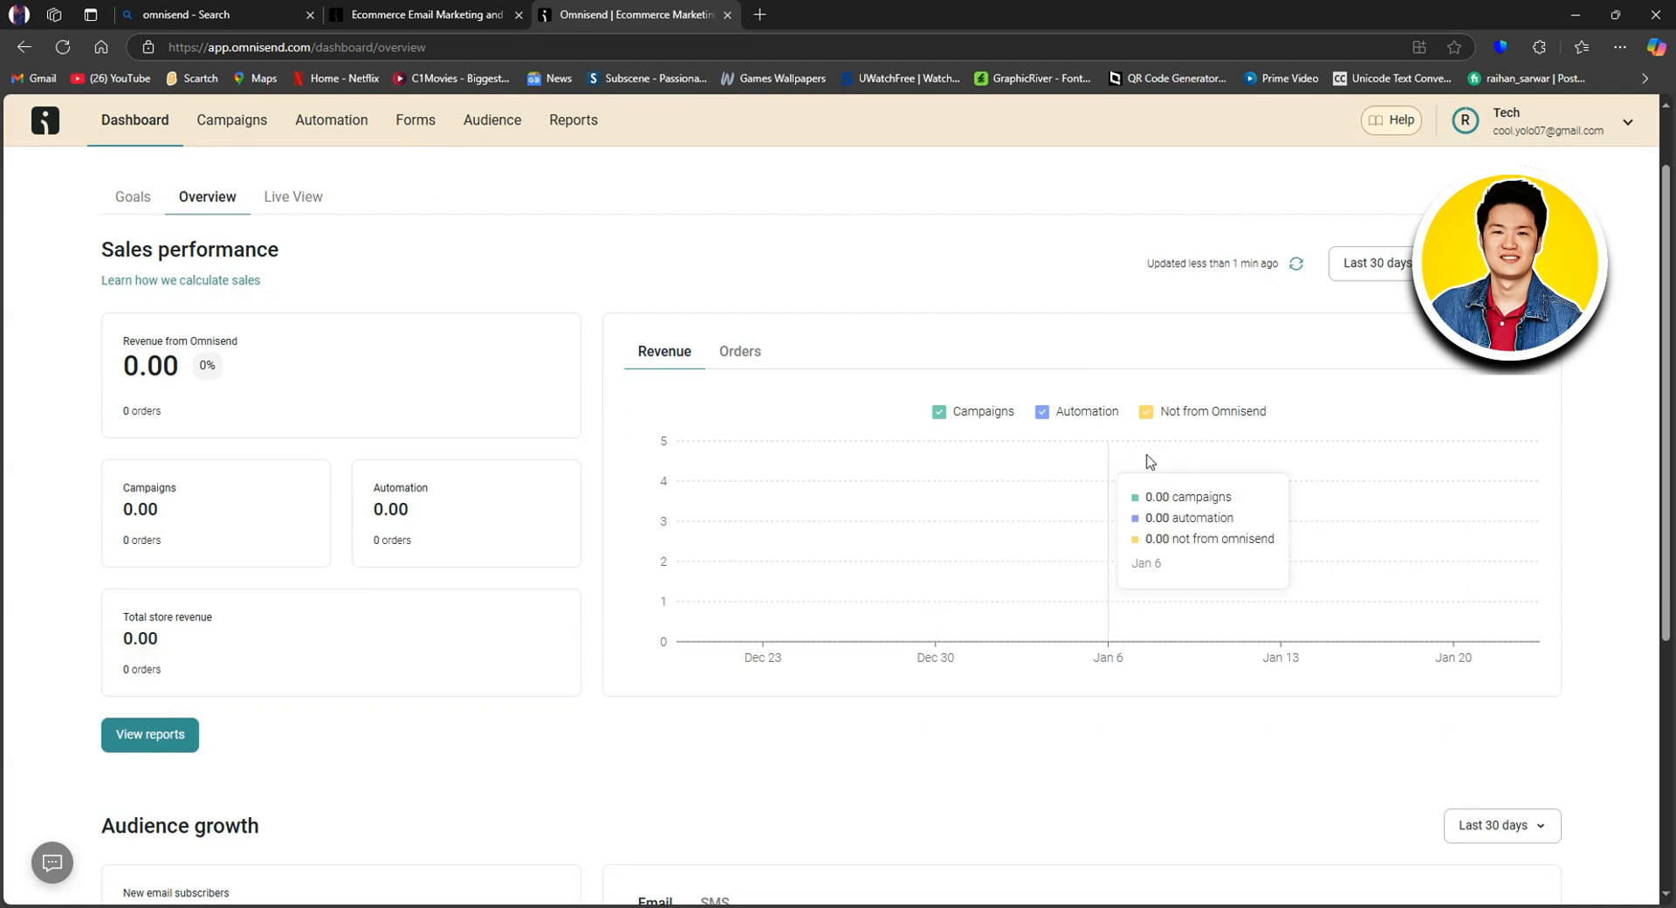
{"action": "scroll", "coordinate": [655, 670], "scroll_direction": "down", "scroll_amount": 4}
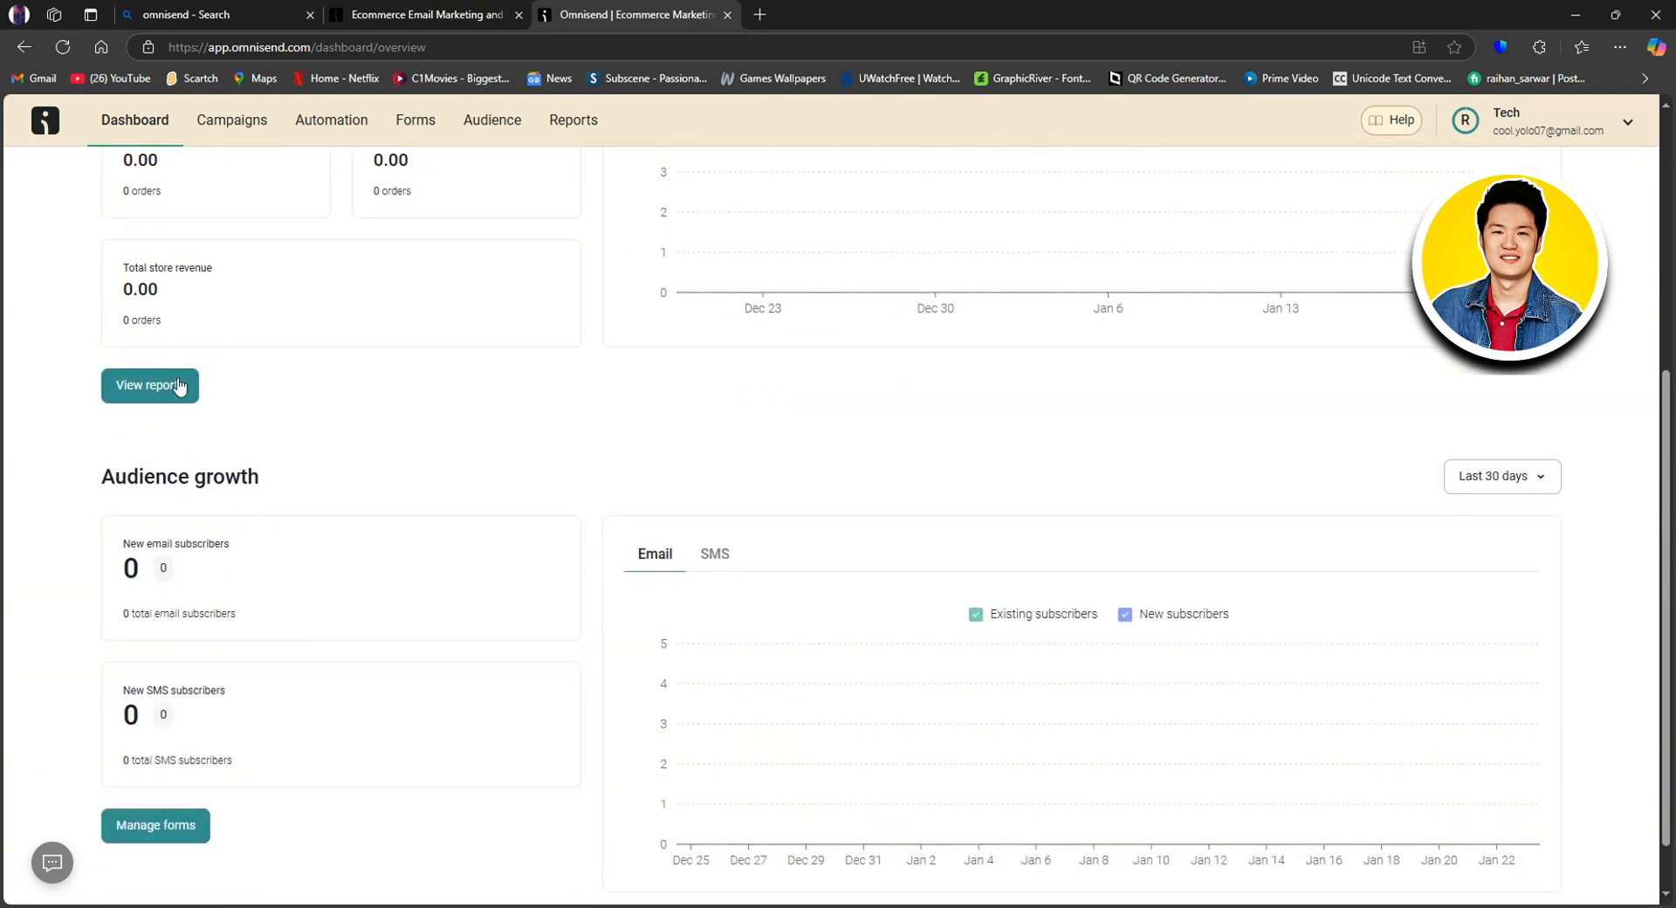
{"action": "scroll", "coordinate": [452, 472], "scroll_direction": "down", "scroll_amount": 1}
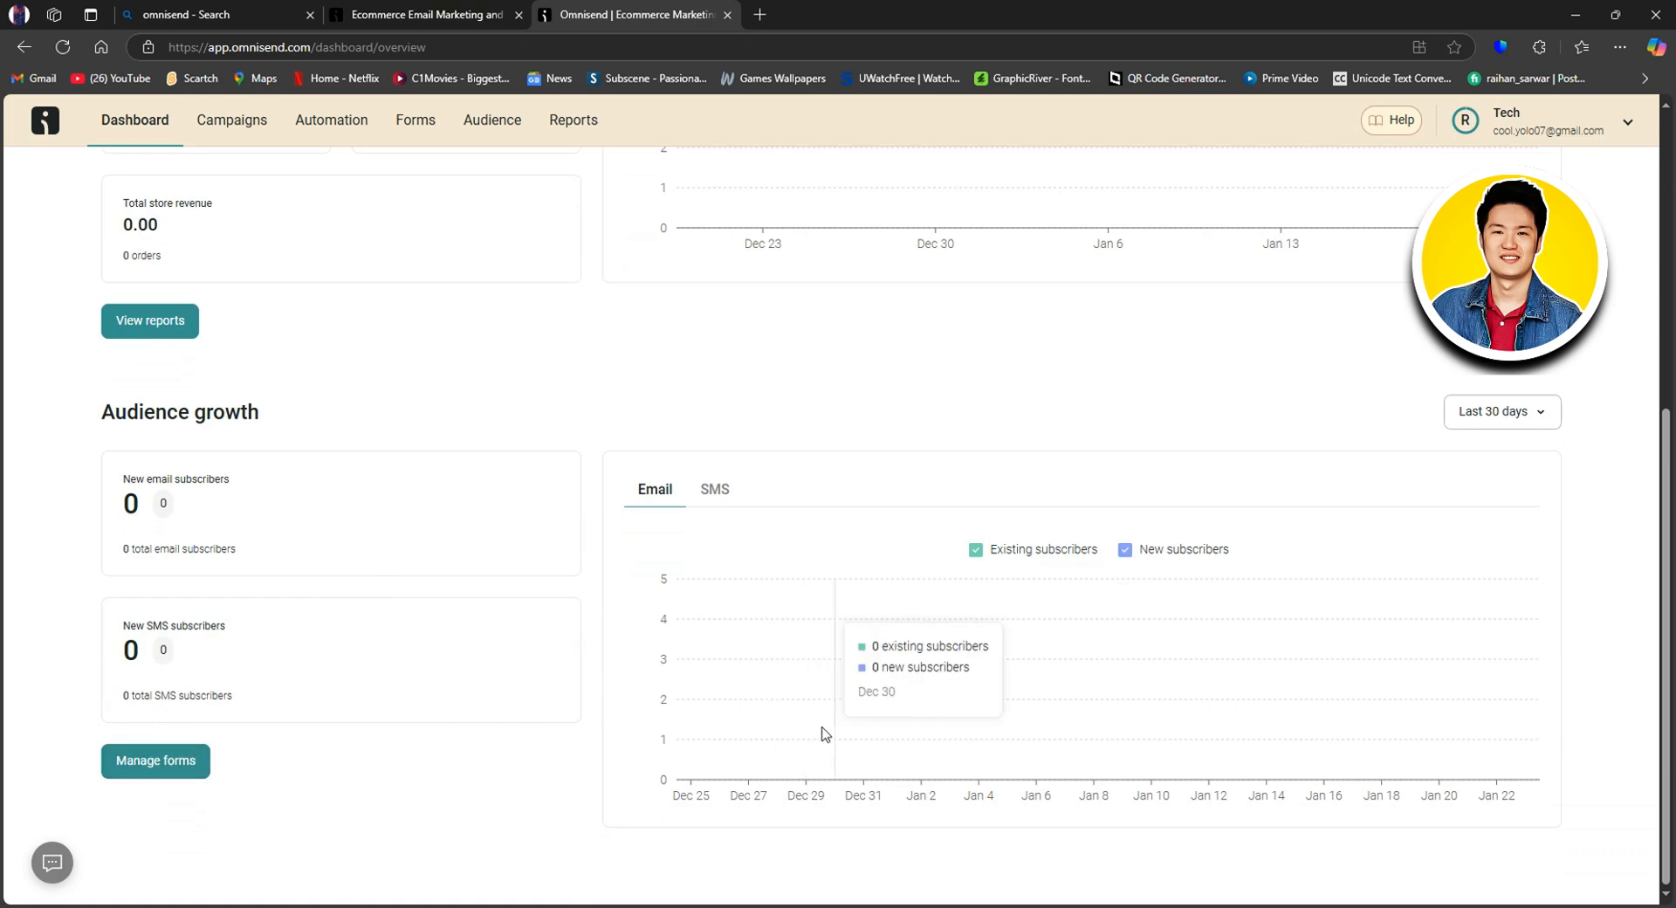
{"action": "scroll", "coordinate": [812, 733], "scroll_direction": "up", "scroll_amount": 5}
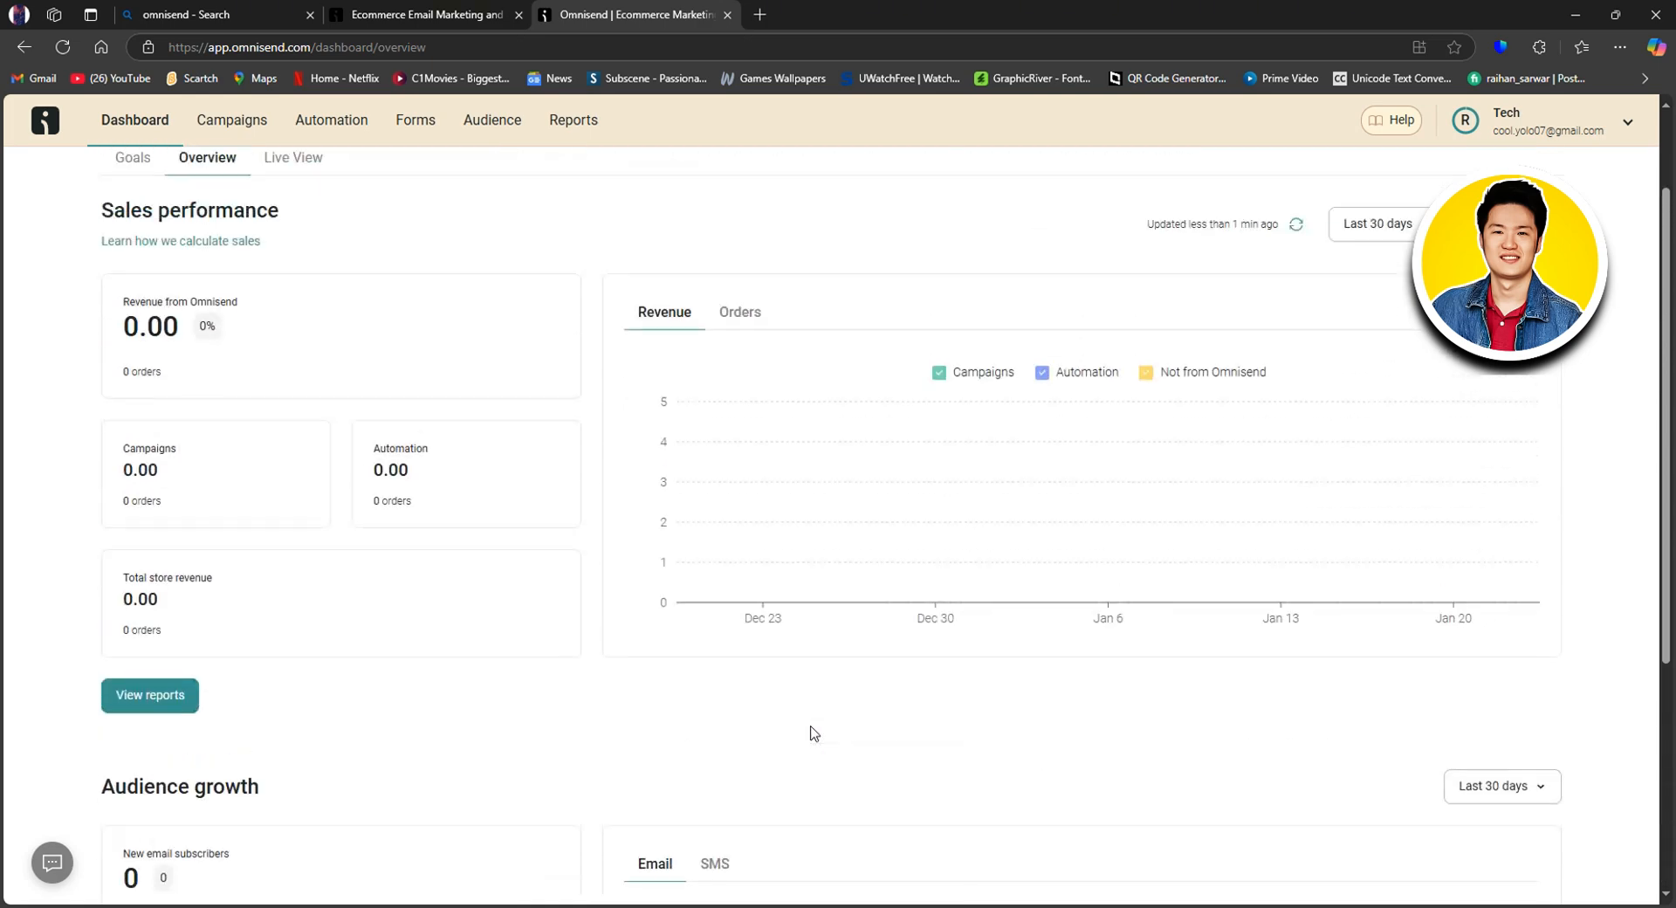
Start a new email campaign from the campaigns page.
{"action": "left_click", "coordinate": [230, 128]}
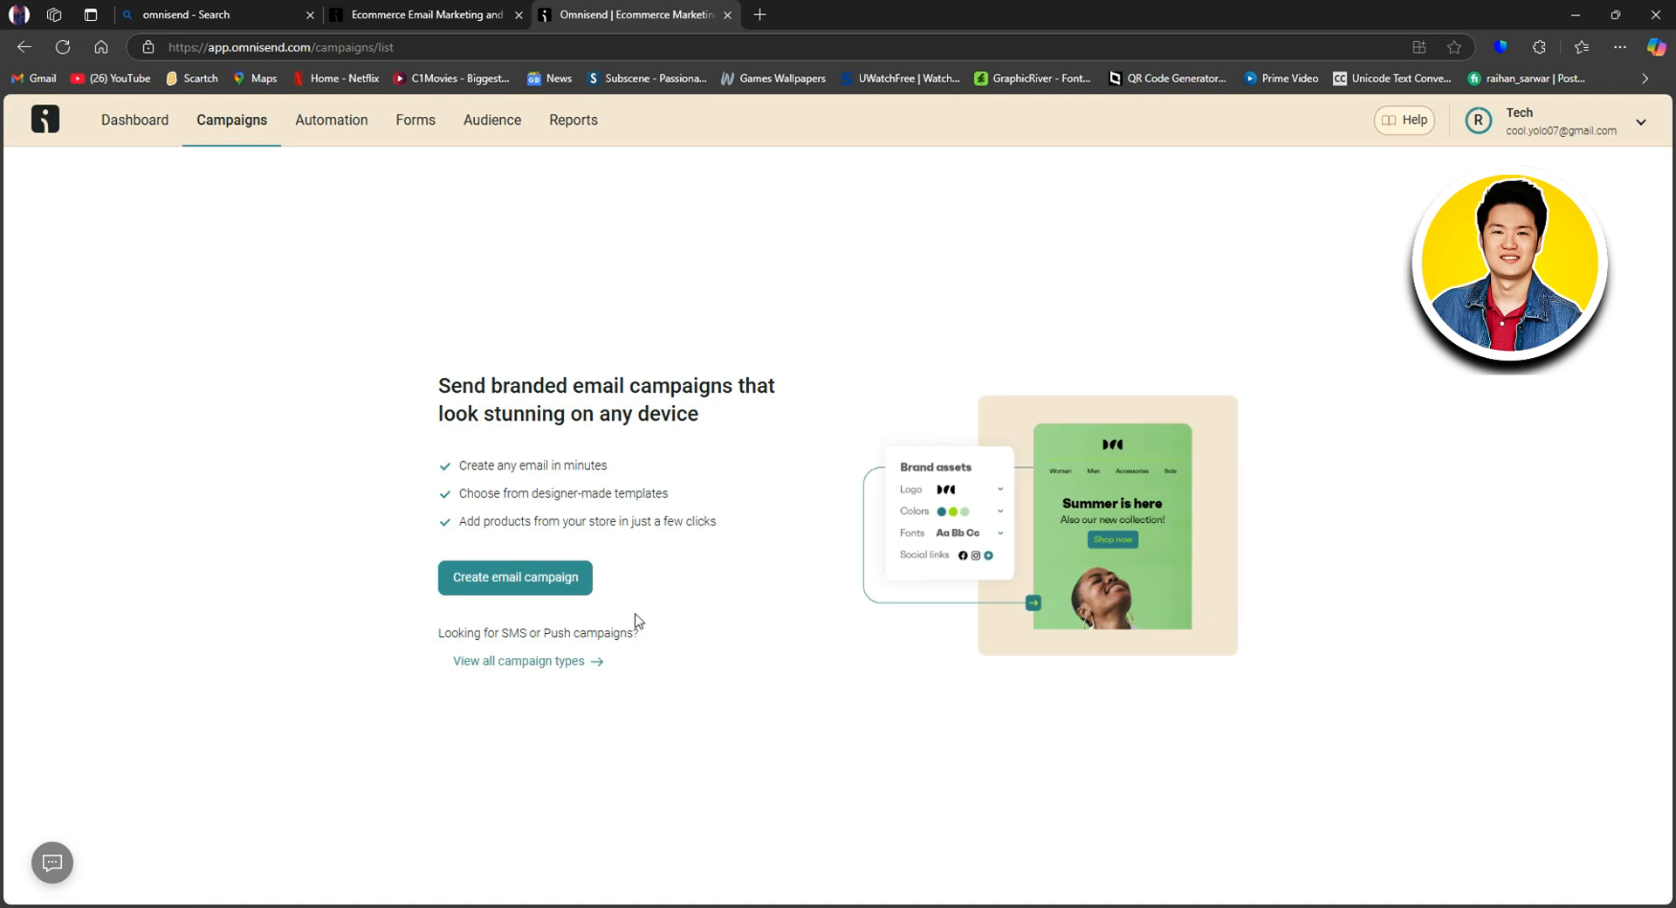
{"action": "left_click", "coordinate": [515, 578]}
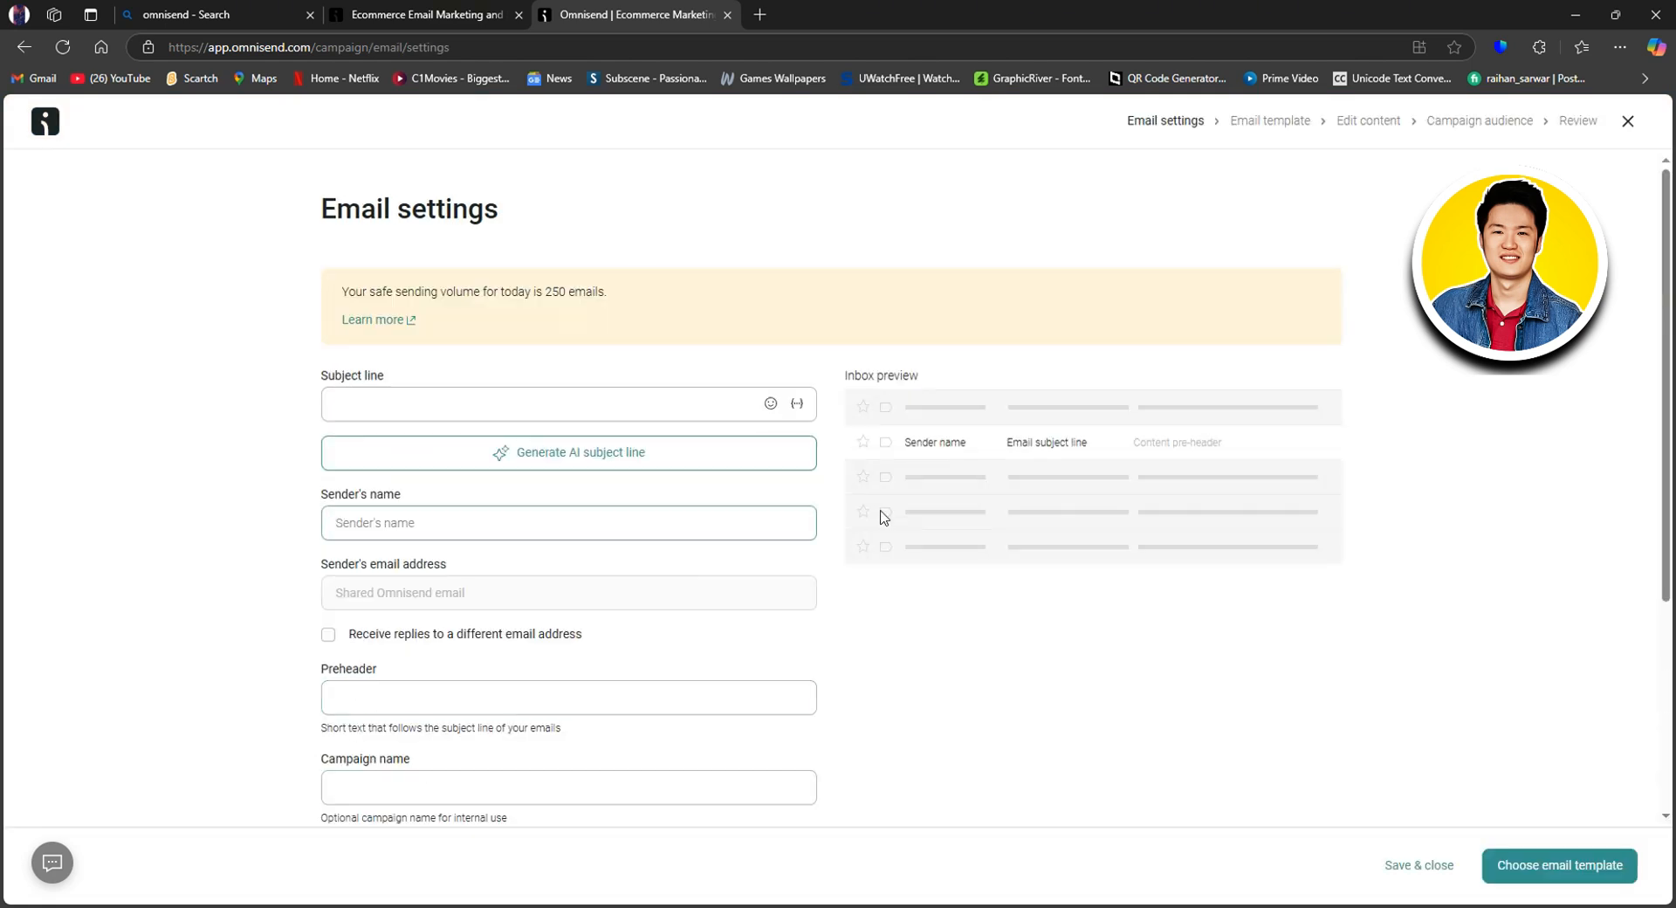
{"action": "scroll", "coordinate": [686, 581], "scroll_direction": "down", "scroll_amount": 1}
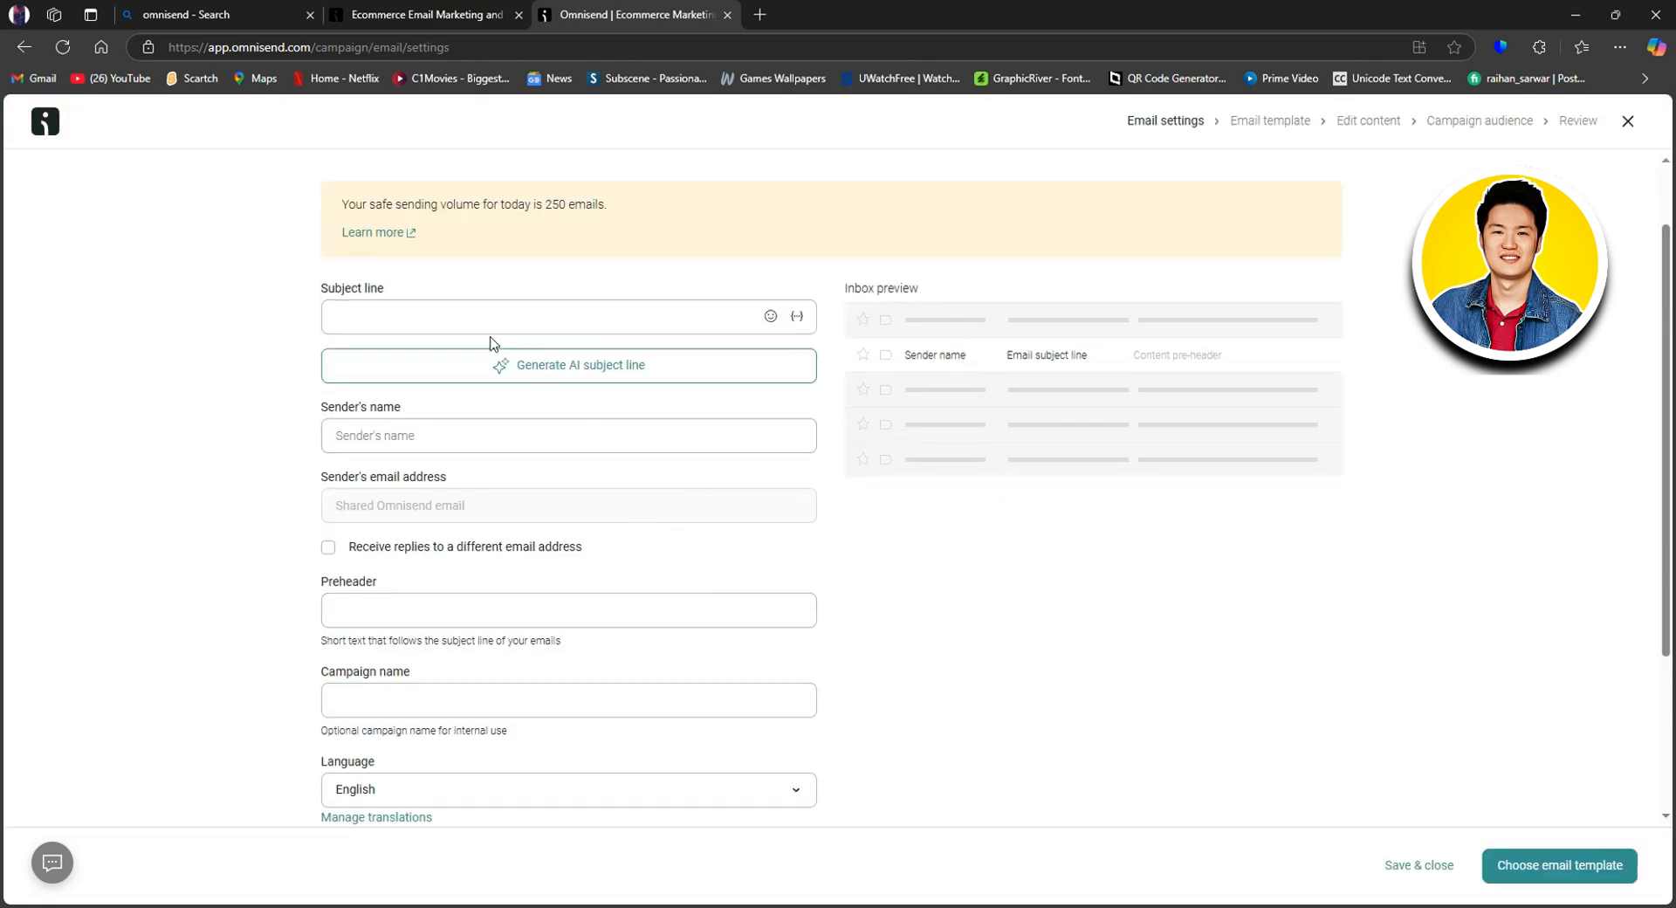
Generate AI subject lines from the keyword discount and apply "Limited time offer: big discounts on new arrivals".
{"action": "left_click", "coordinate": [424, 315]}
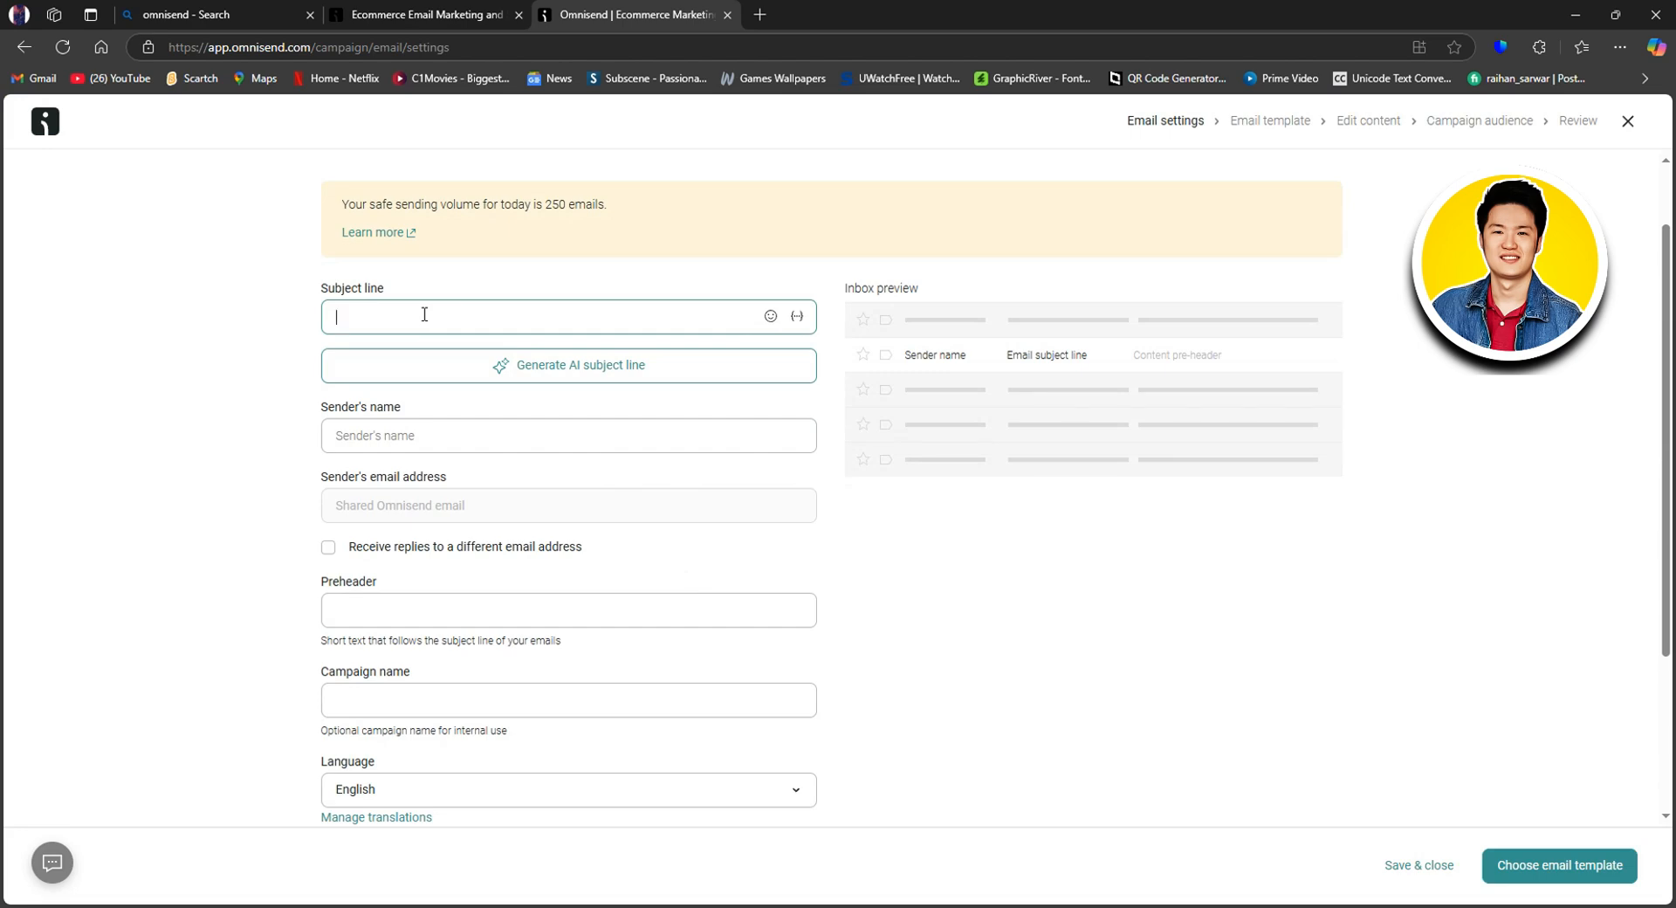
{"action": "left_click", "coordinate": [577, 370]}
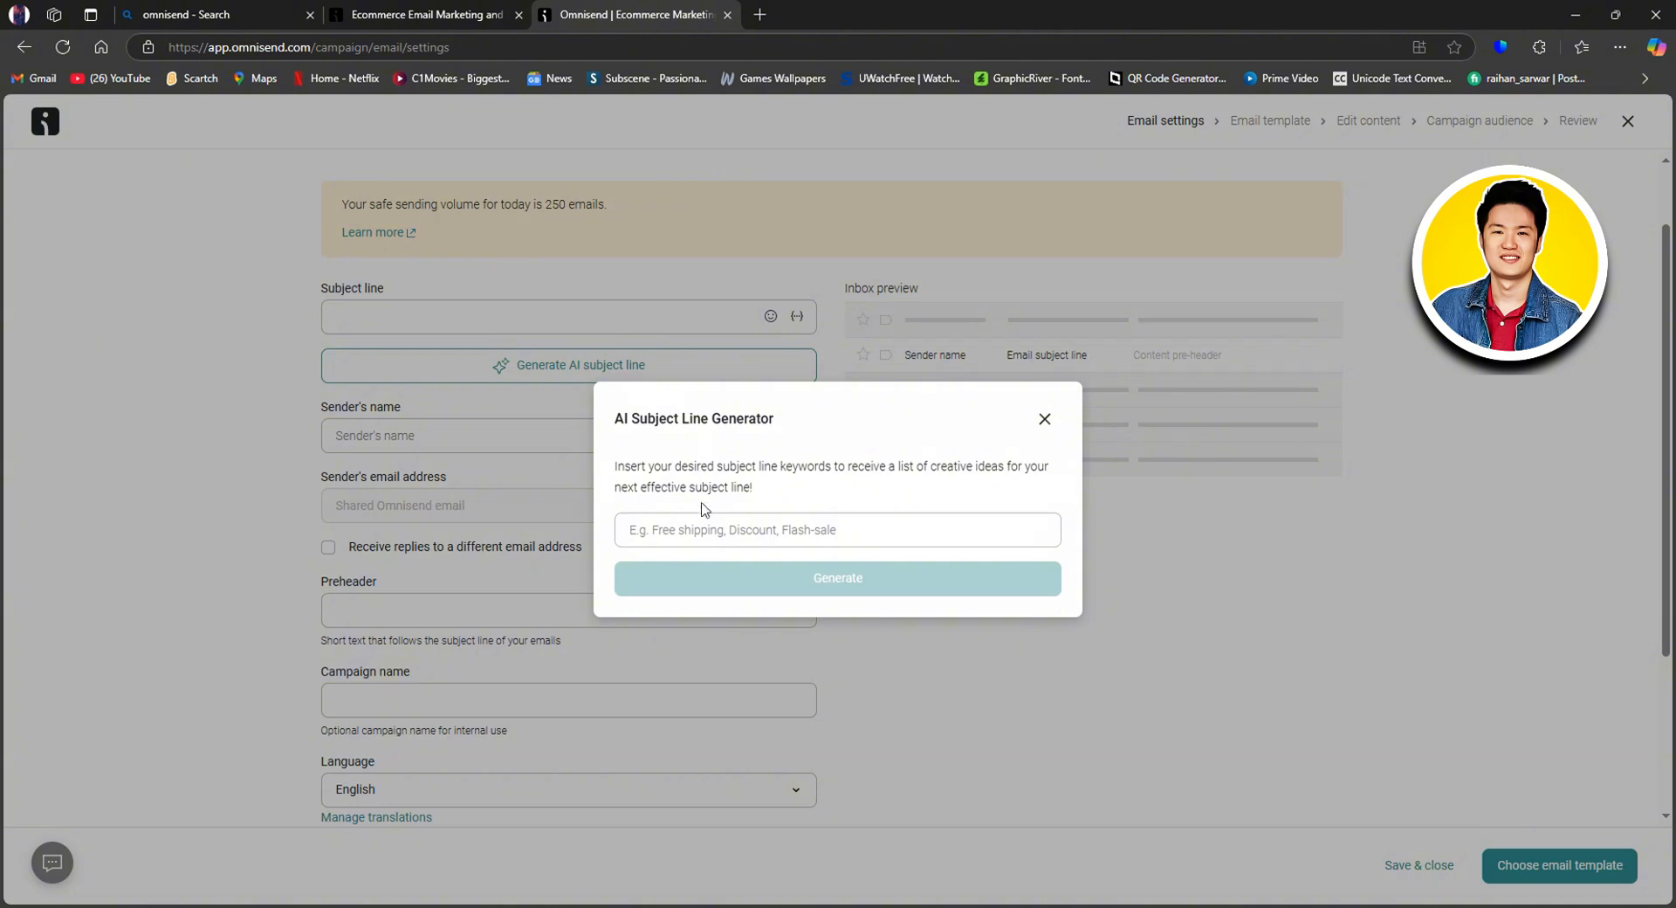
{"action": "left_click", "coordinate": [702, 520]}
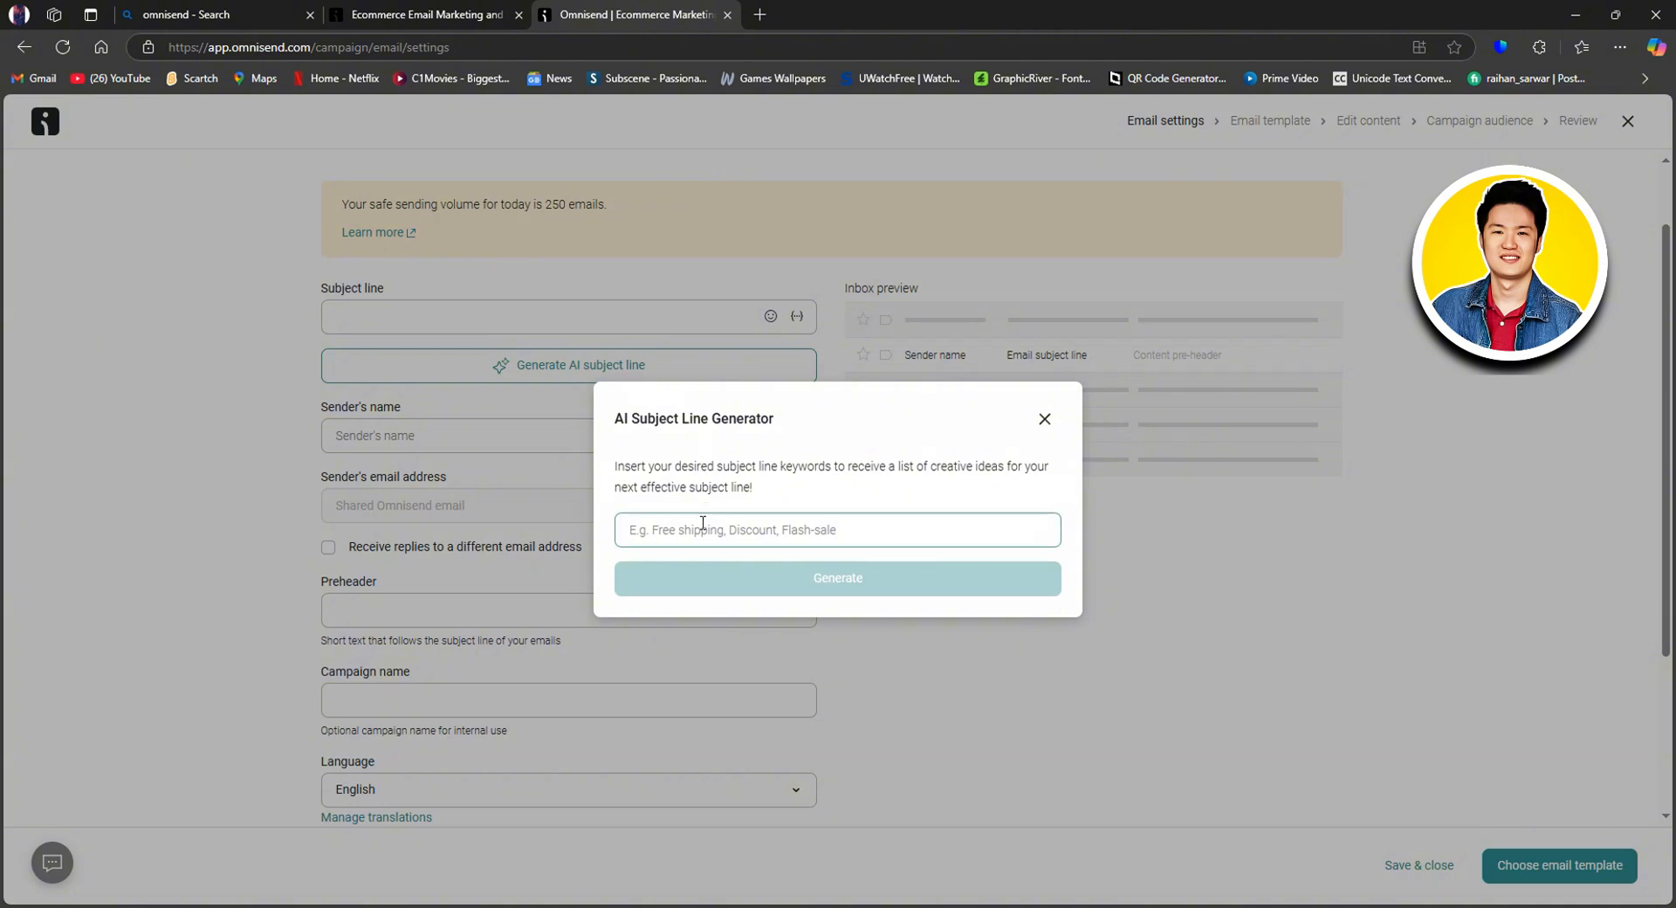
{"action": "type", "text": "discount"}
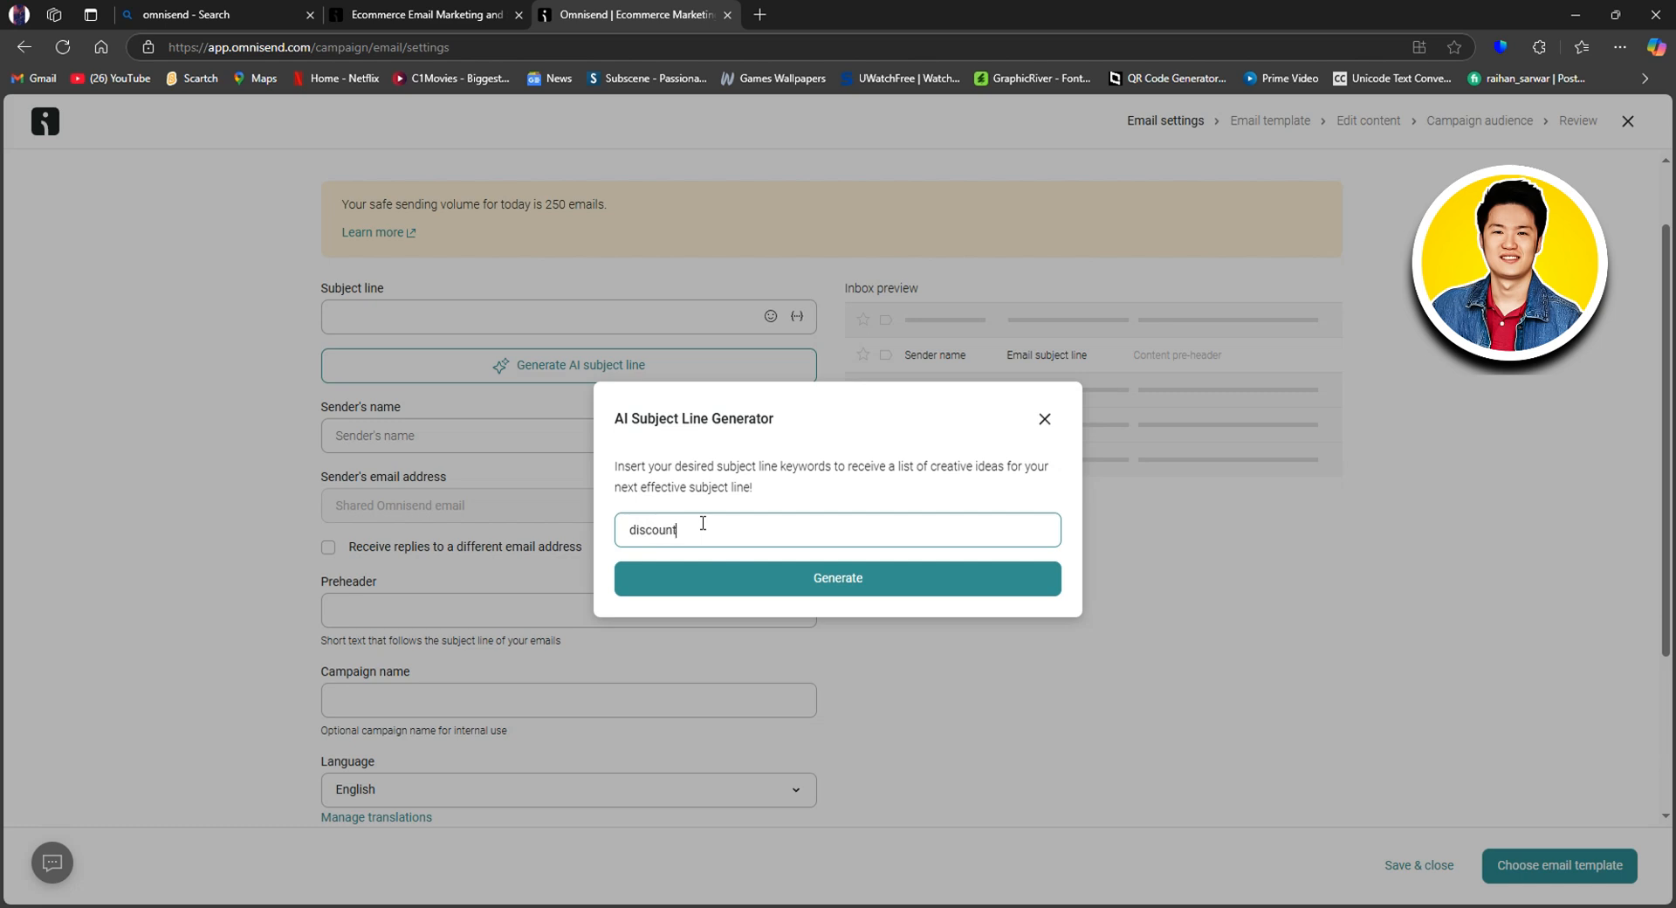
{"action": "left_click", "coordinate": [799, 591]}
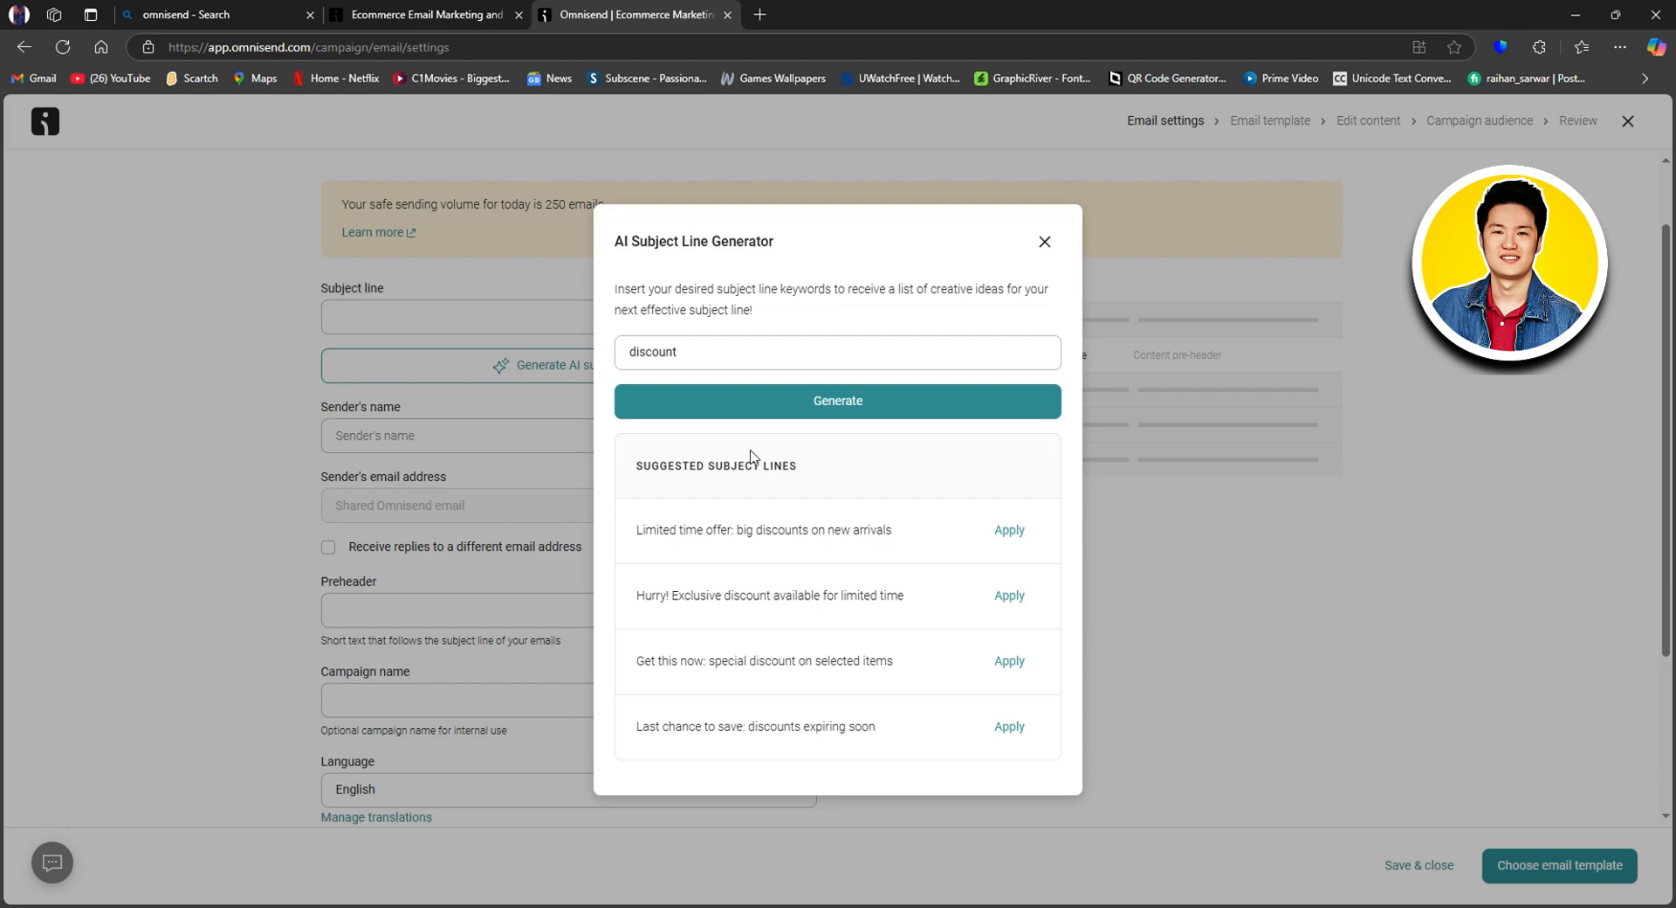
{"action": "left_click", "coordinate": [1002, 533]}
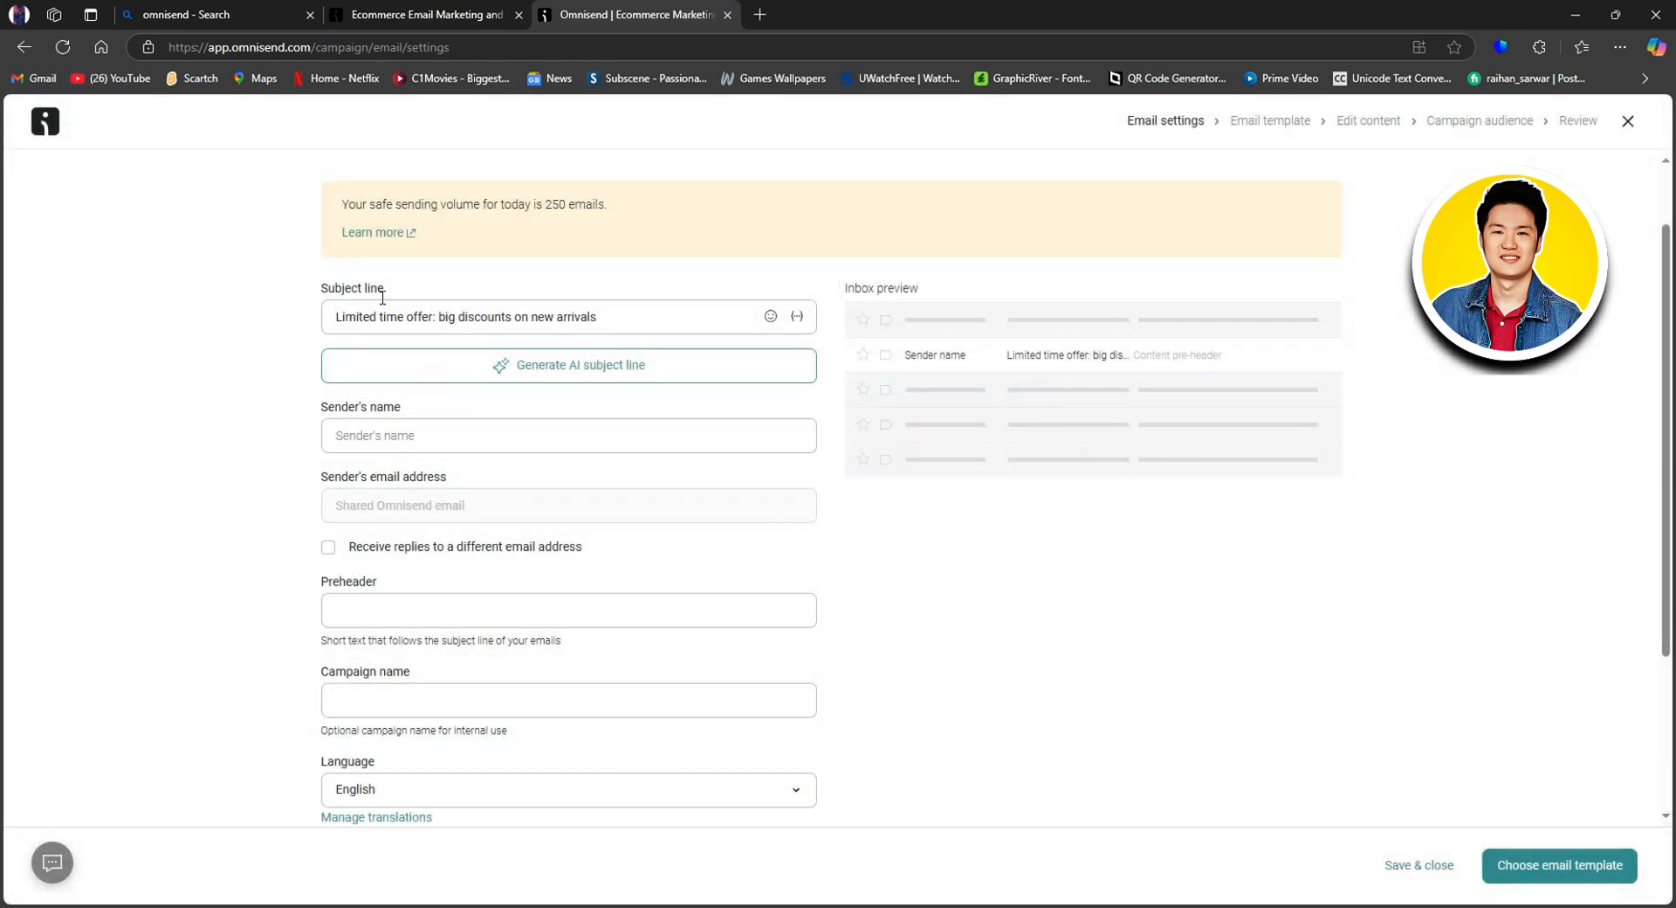
{"action": "left_click", "coordinate": [611, 324]}
Enter the sender's name for the email campaign.
{"action": "left_click", "coordinate": [448, 443]}
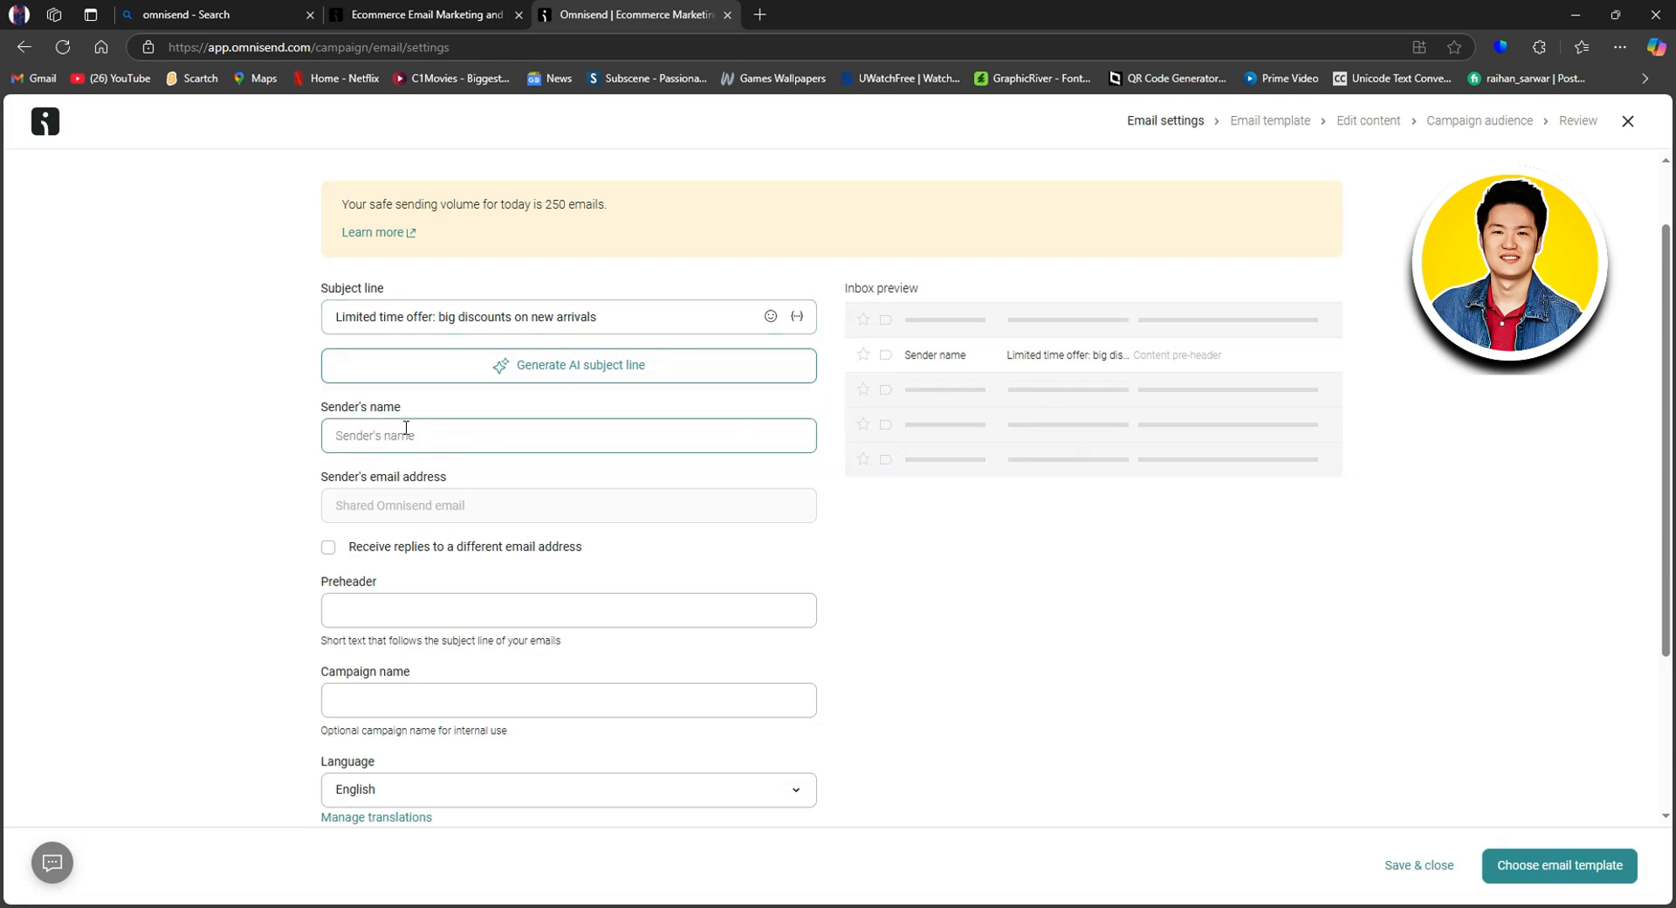
{"action": "type", "text": "Yolo"}
{"action": "left_click", "coordinate": [430, 524]}
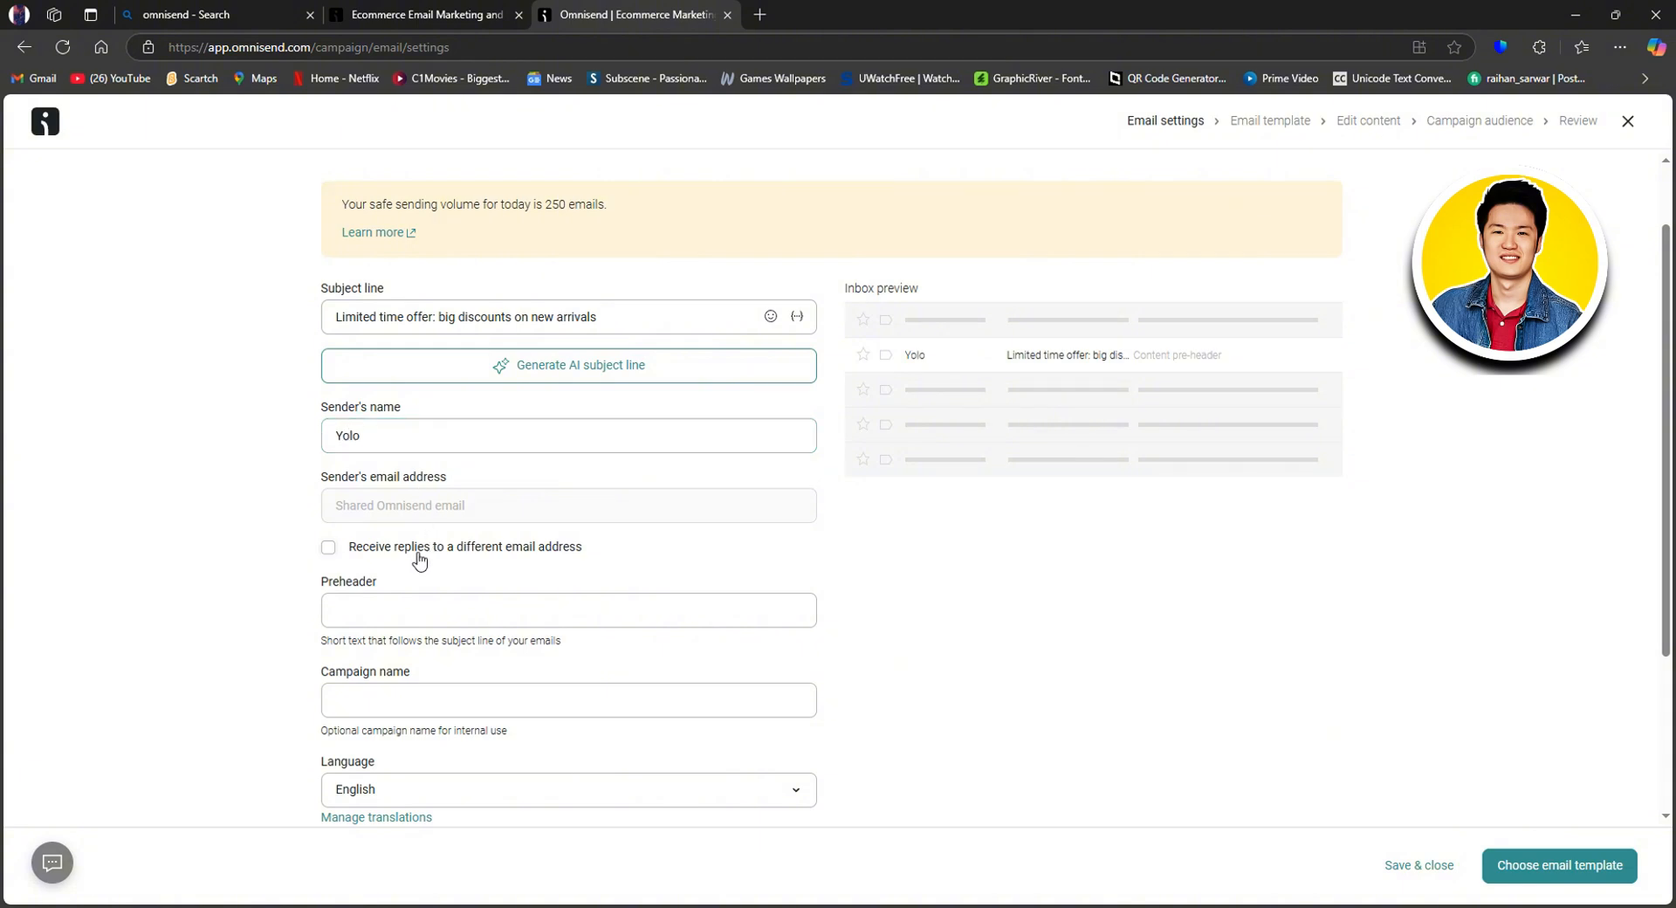
Enable receiving replies to a different email address and select the account's own email for it.
{"action": "left_click", "coordinate": [328, 547]}
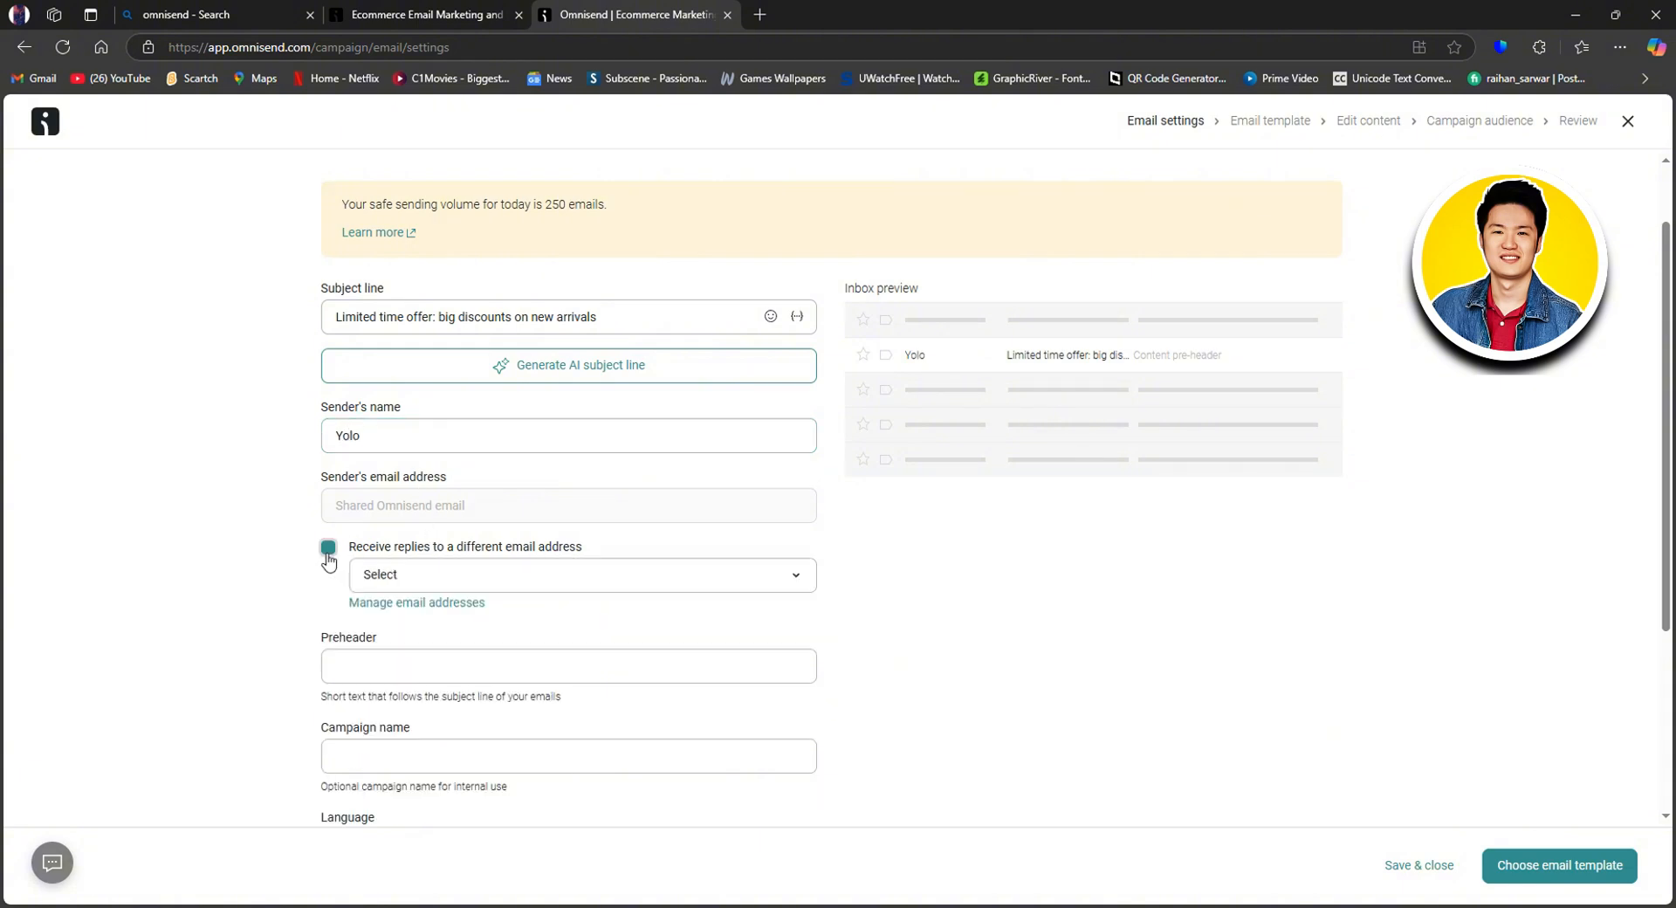
{"action": "left_click", "coordinate": [351, 548]}
{"action": "left_click", "coordinate": [357, 553]}
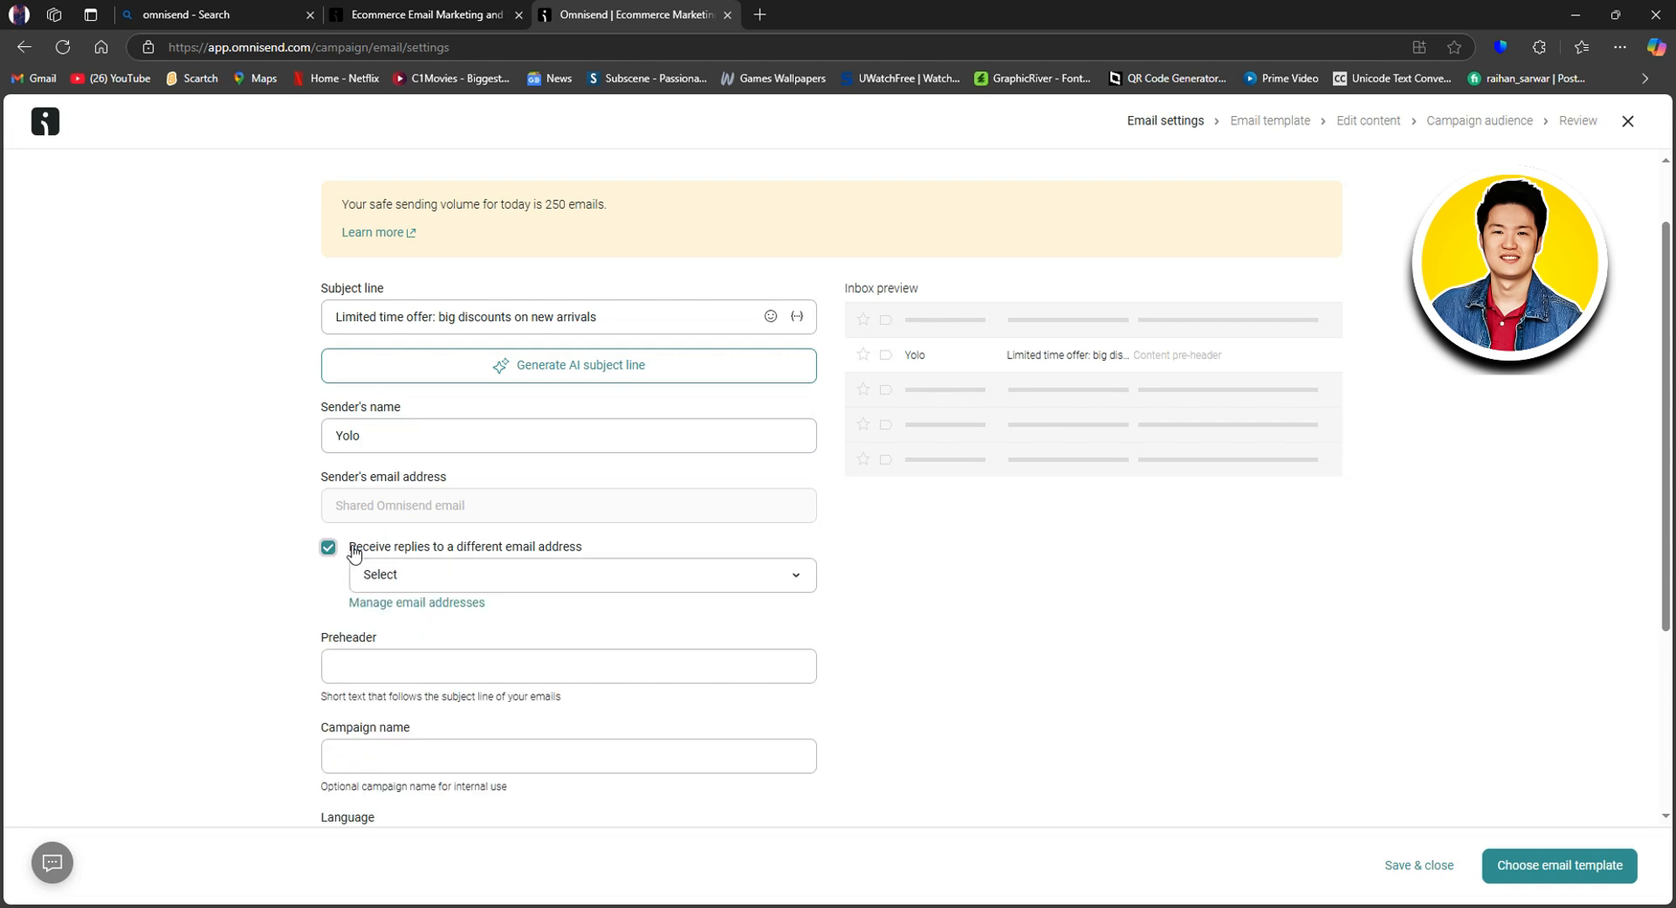
{"action": "left_click", "coordinate": [469, 581]}
{"action": "left_click", "coordinate": [473, 661]}
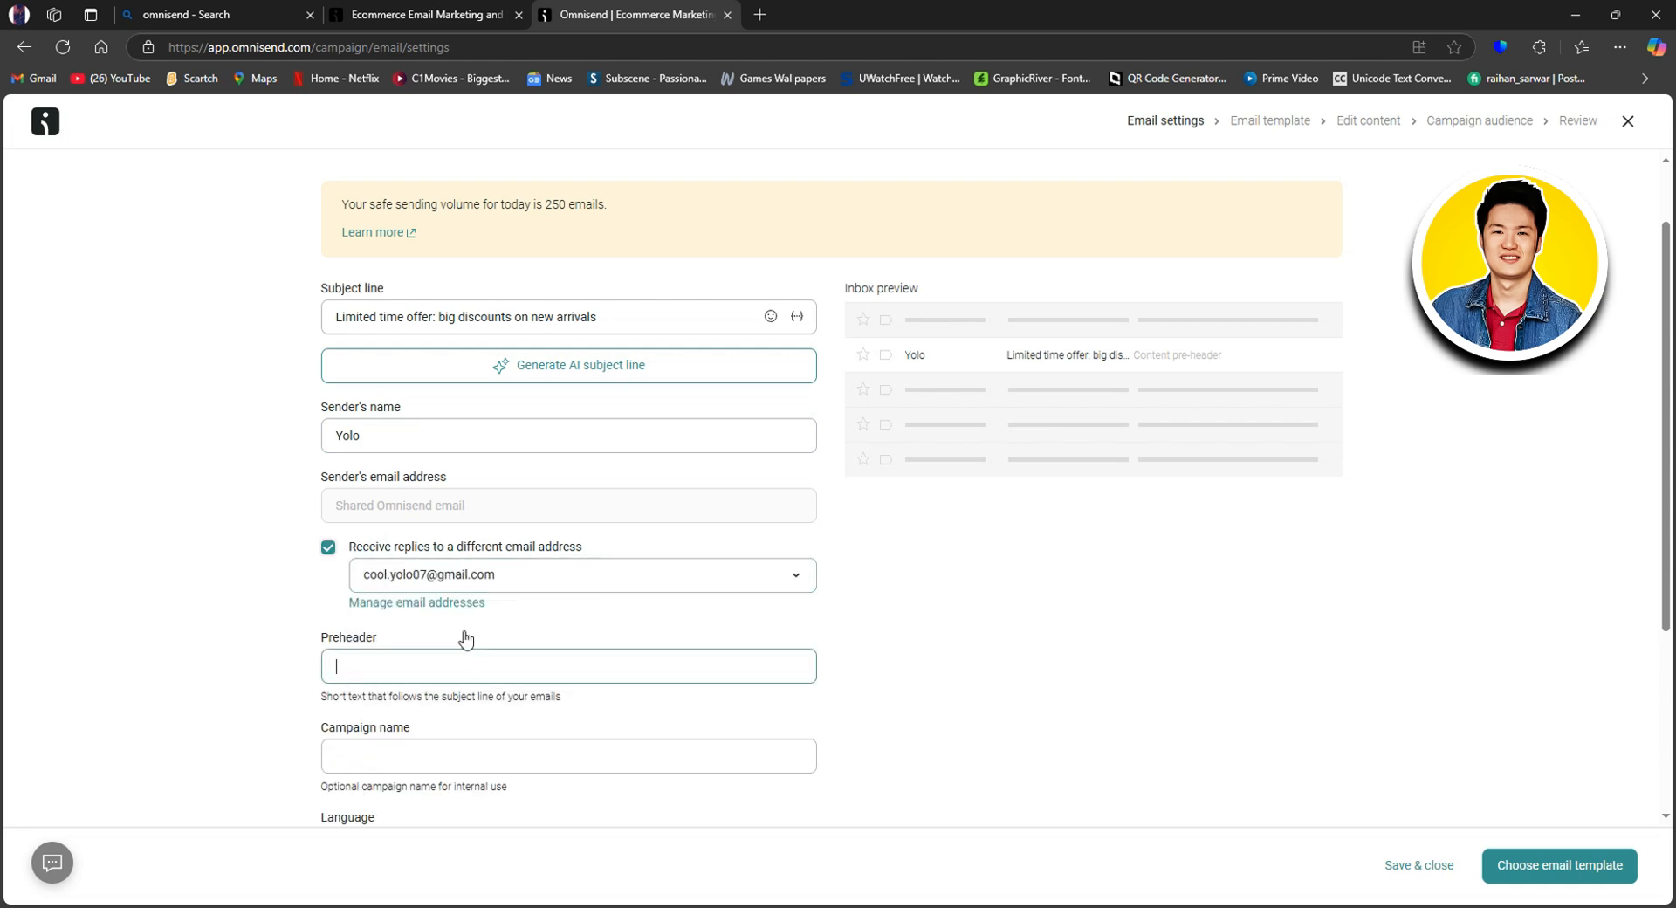
Enter Cool as the preheader and Tutorial as the campaign name.
{"action": "scroll", "coordinate": [468, 624], "scroll_direction": "down", "scroll_amount": 2}
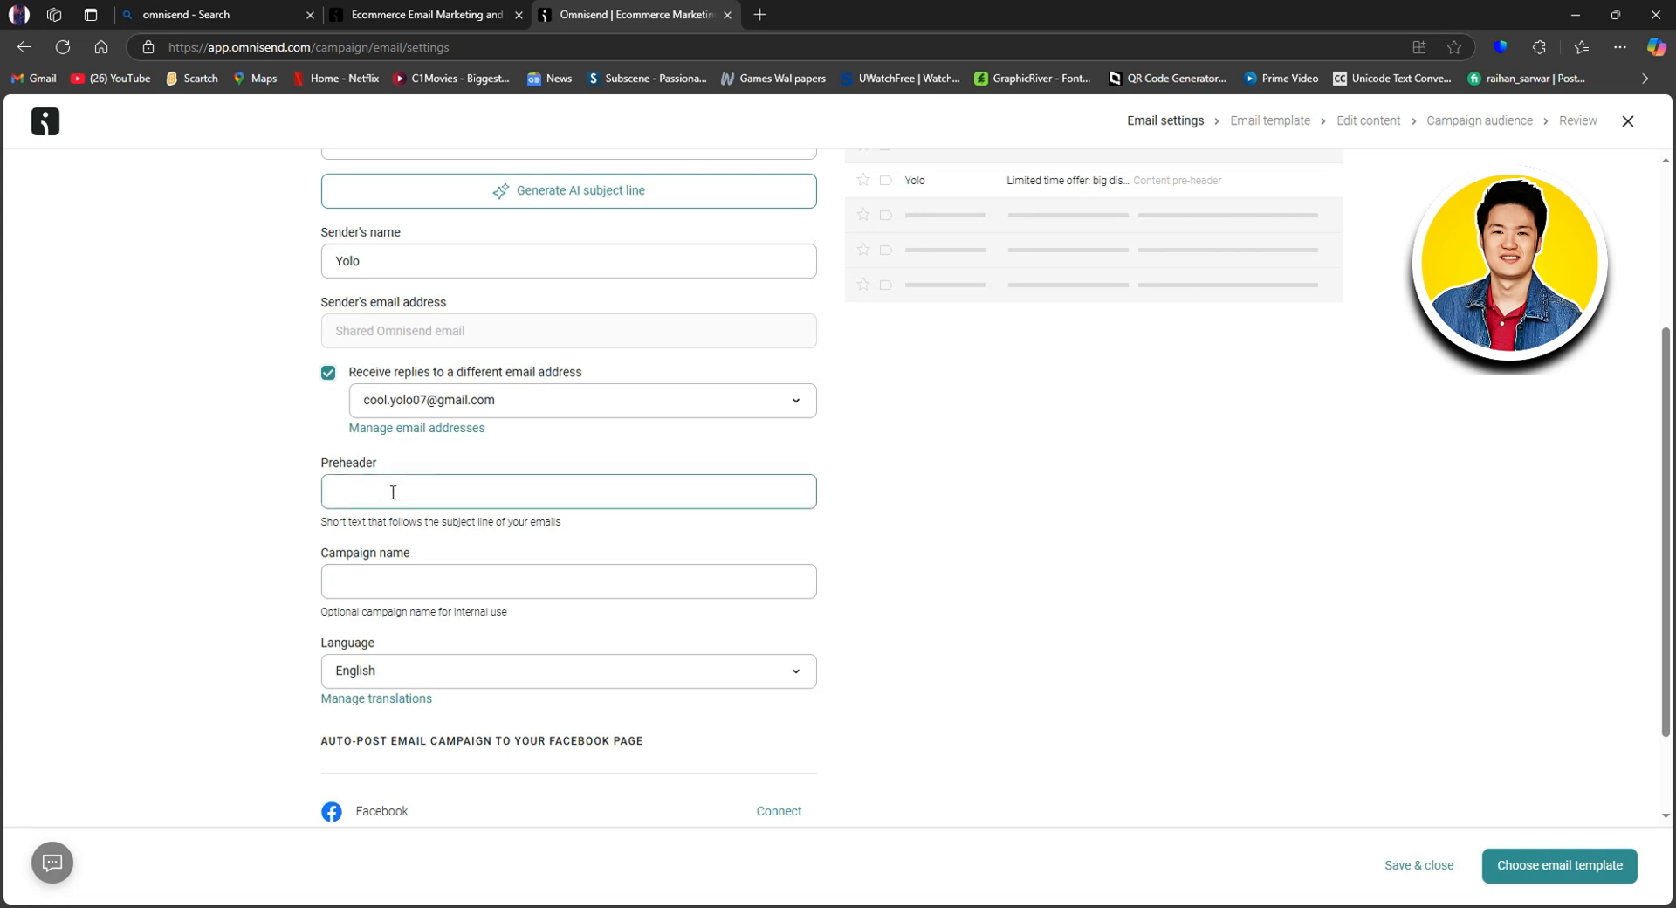
{"action": "type", "text": "Cool"}
{"action": "left_click", "coordinate": [488, 576]}
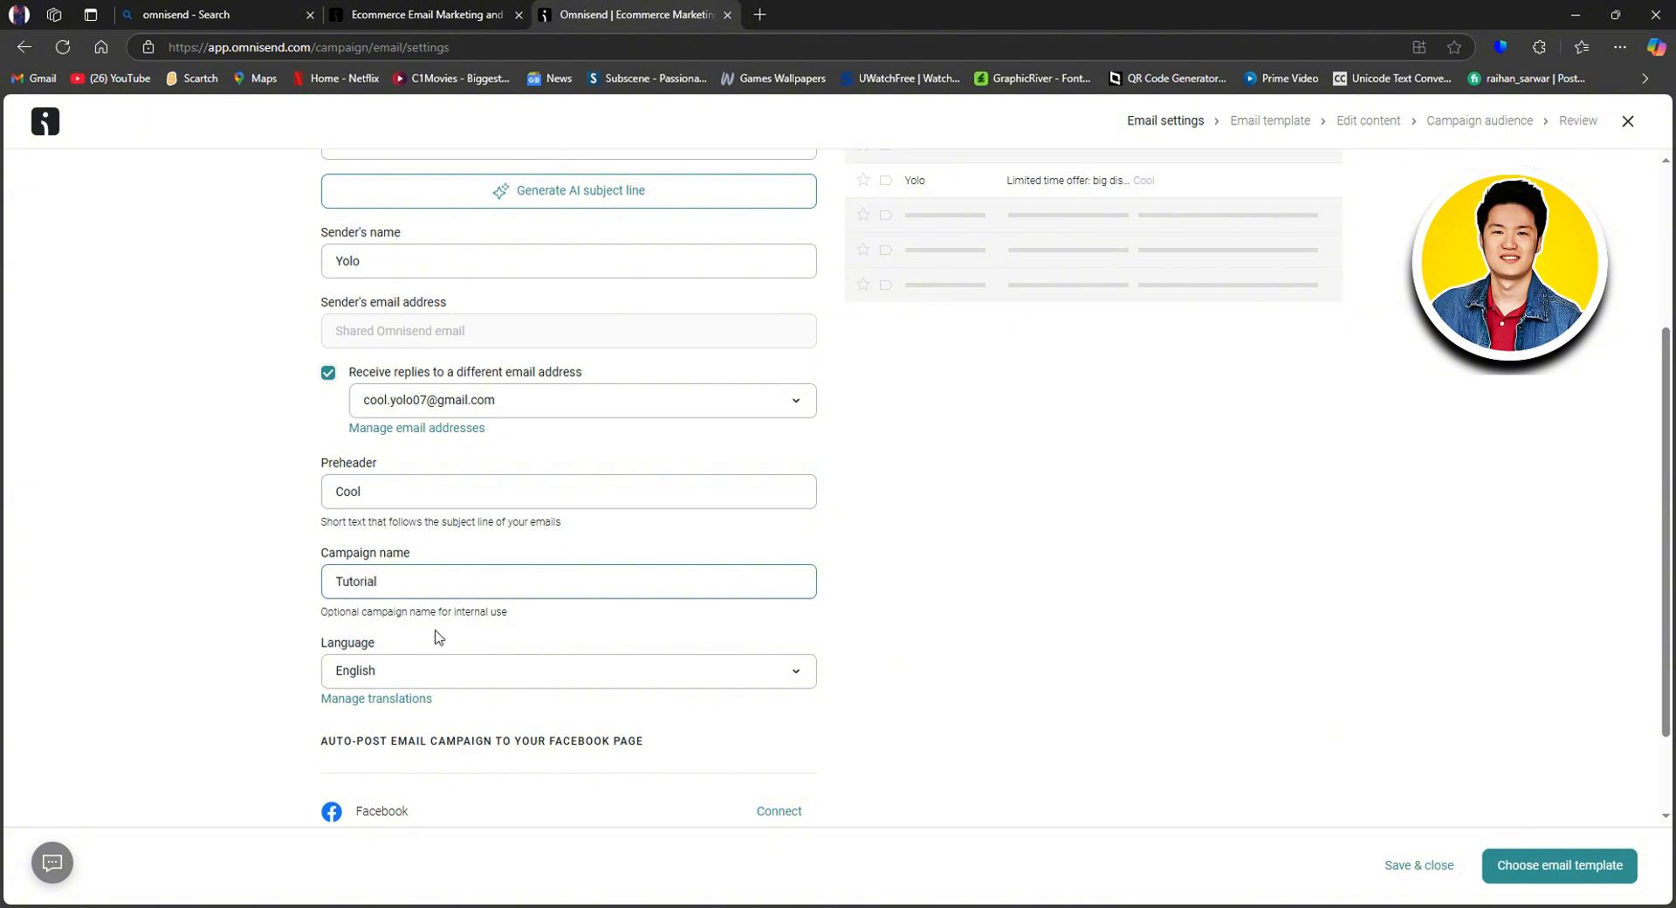
Look through the available campaign languages, keep English, and continue to the email template selection.
{"action": "left_click", "coordinate": [451, 674]}
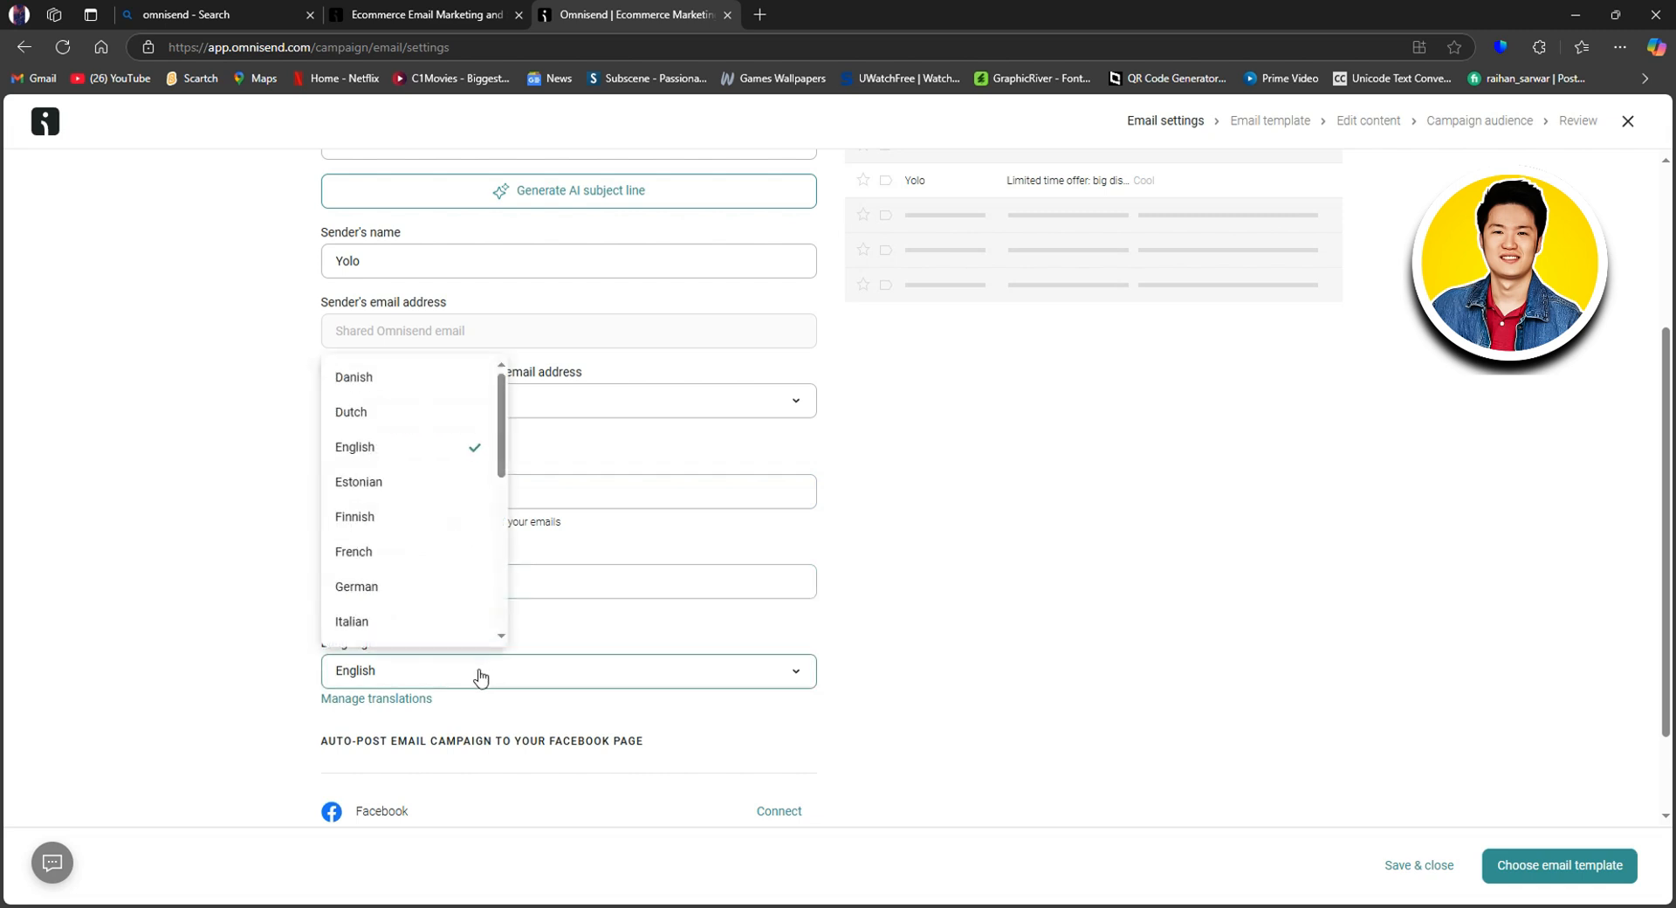
{"action": "left_click", "coordinate": [463, 680]}
{"action": "left_click", "coordinate": [442, 689]}
{"action": "scroll", "coordinate": [431, 522], "scroll_direction": "down", "scroll_amount": 3}
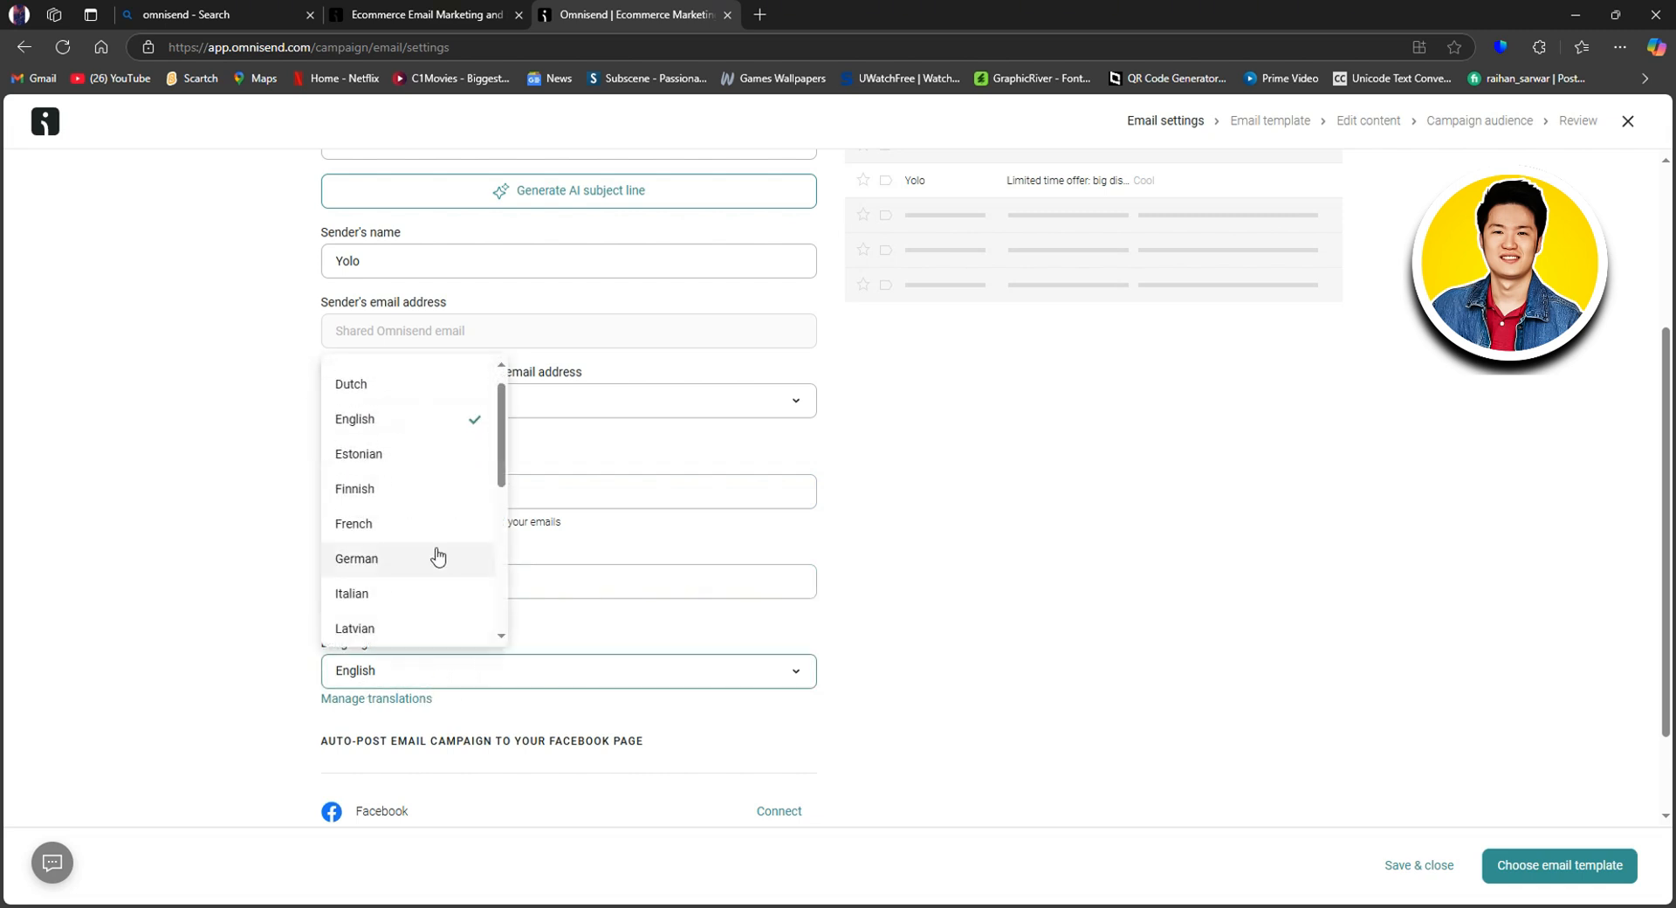
{"action": "scroll", "coordinate": [410, 519], "scroll_direction": "down", "scroll_amount": 3}
{"action": "left_click", "coordinate": [272, 603]}
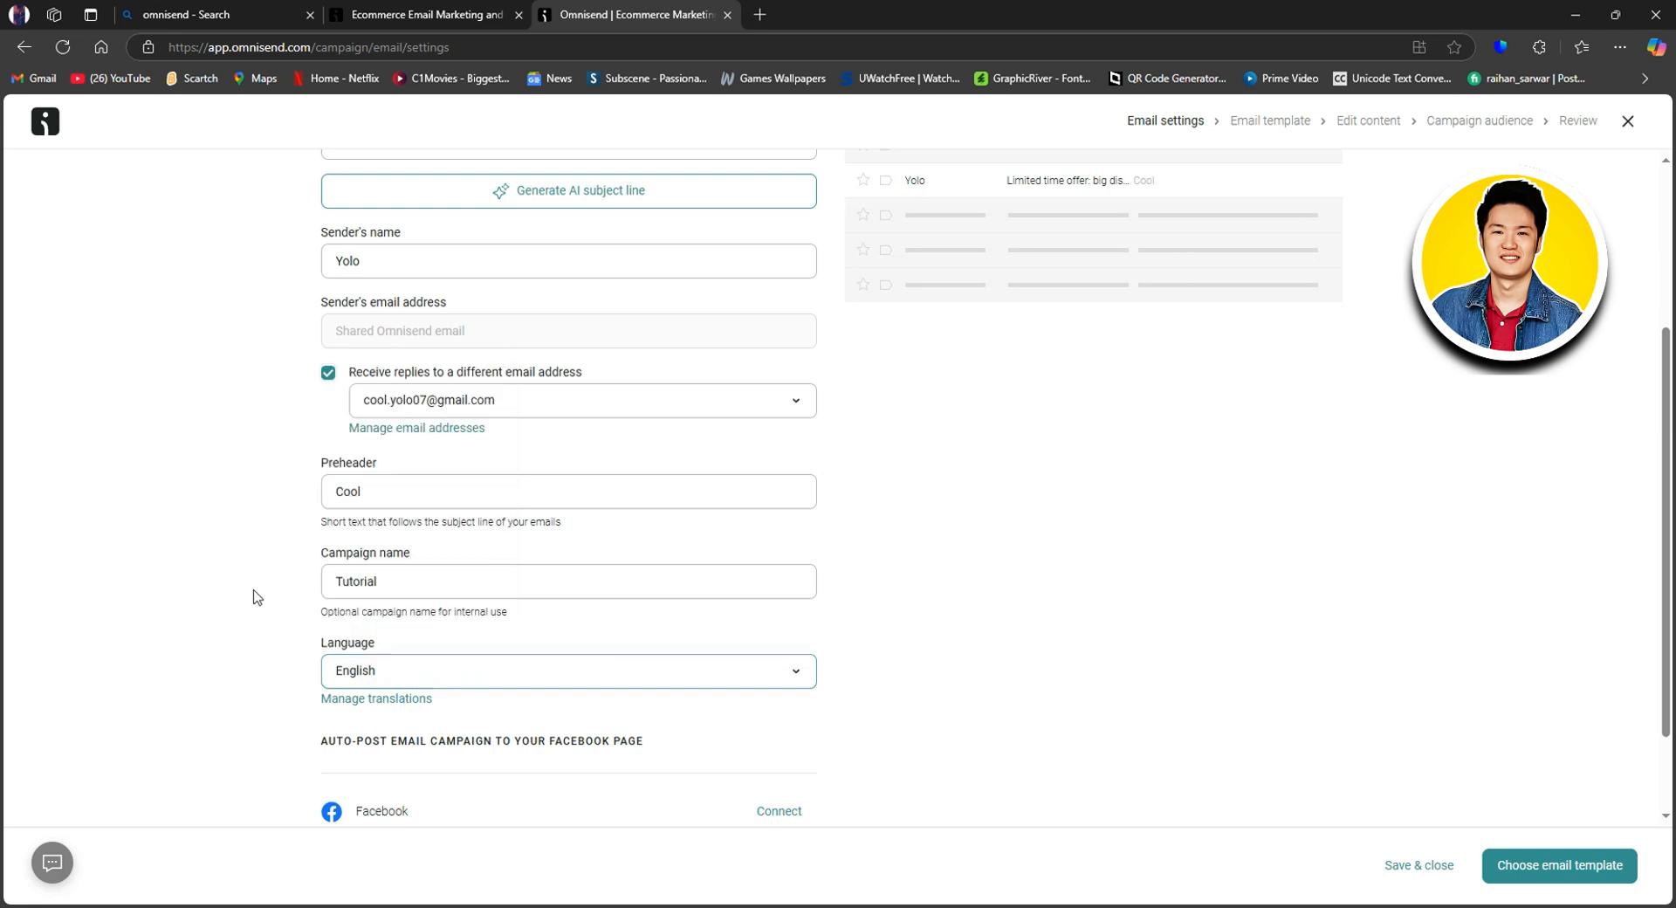
{"action": "scroll", "coordinate": [512, 735], "scroll_direction": "down", "scroll_amount": 2}
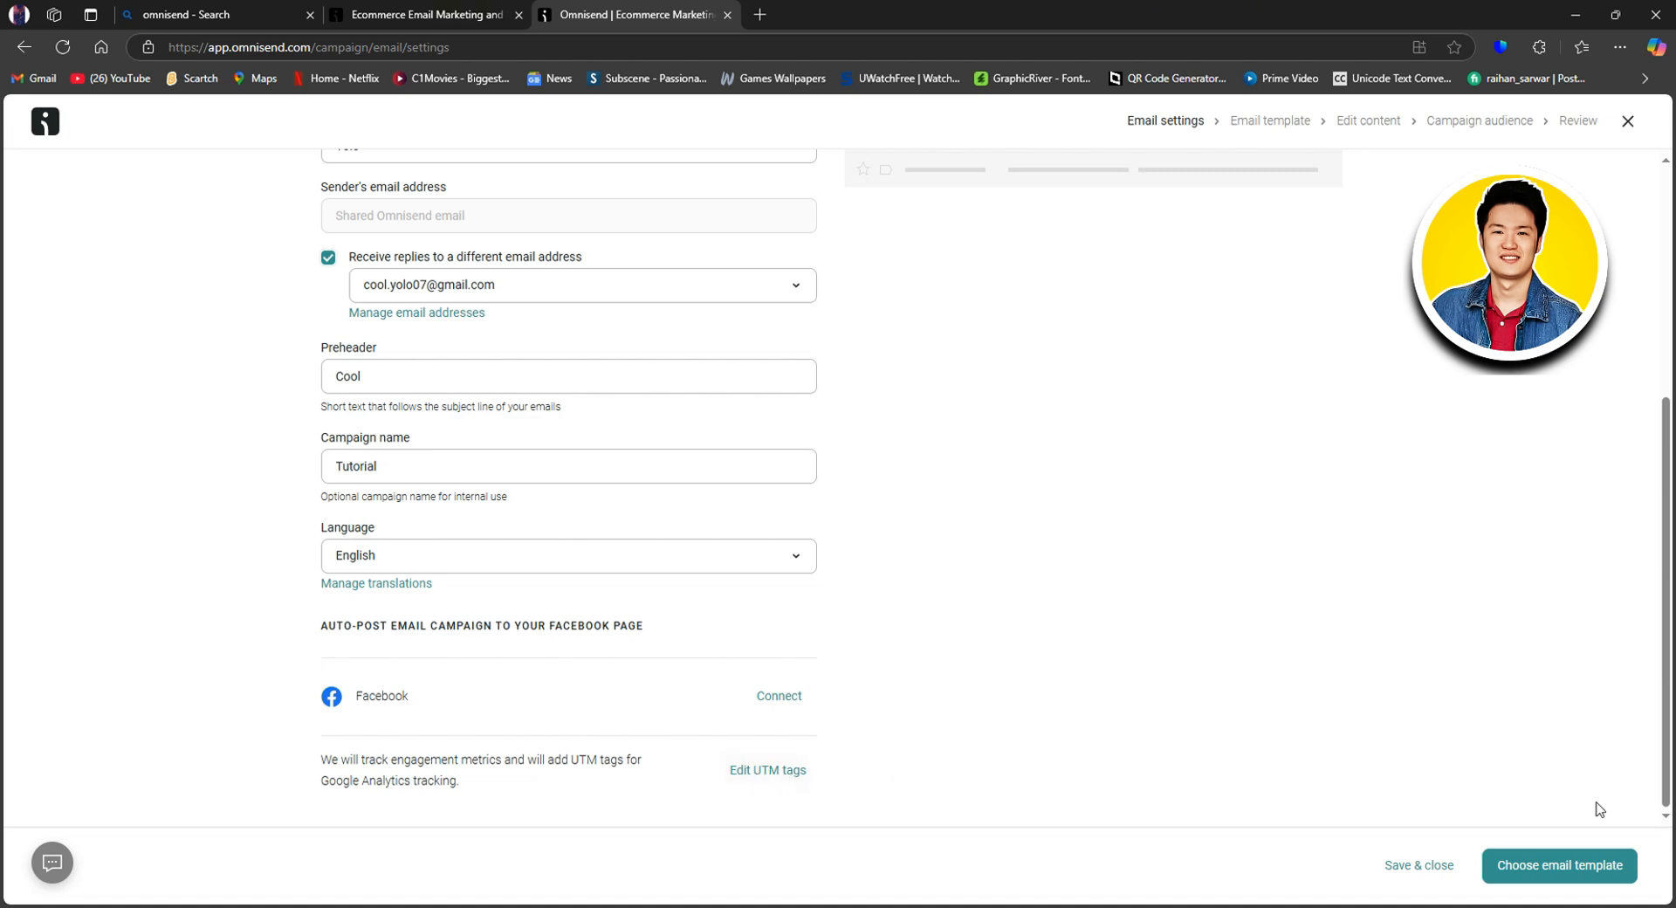
{"action": "left_click", "coordinate": [1561, 867]}
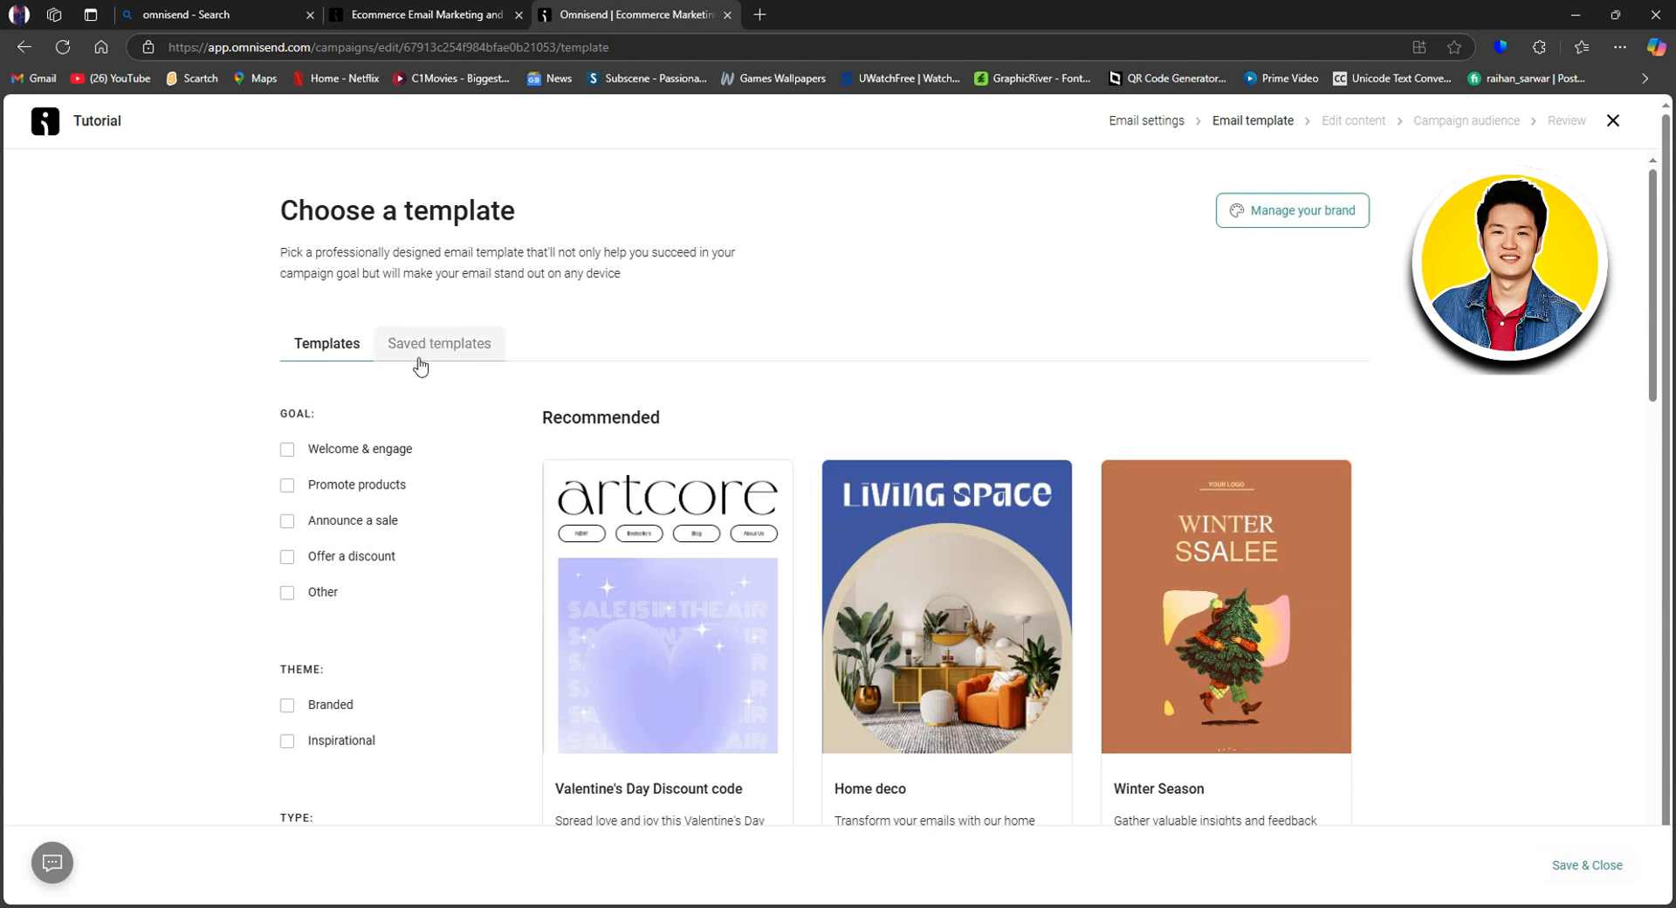
Browse the email templates, use the Home template with the new-fragrances message, and dismiss the preview and test tip.
{"action": "scroll", "coordinate": [444, 428], "scroll_direction": "down", "scroll_amount": 1}
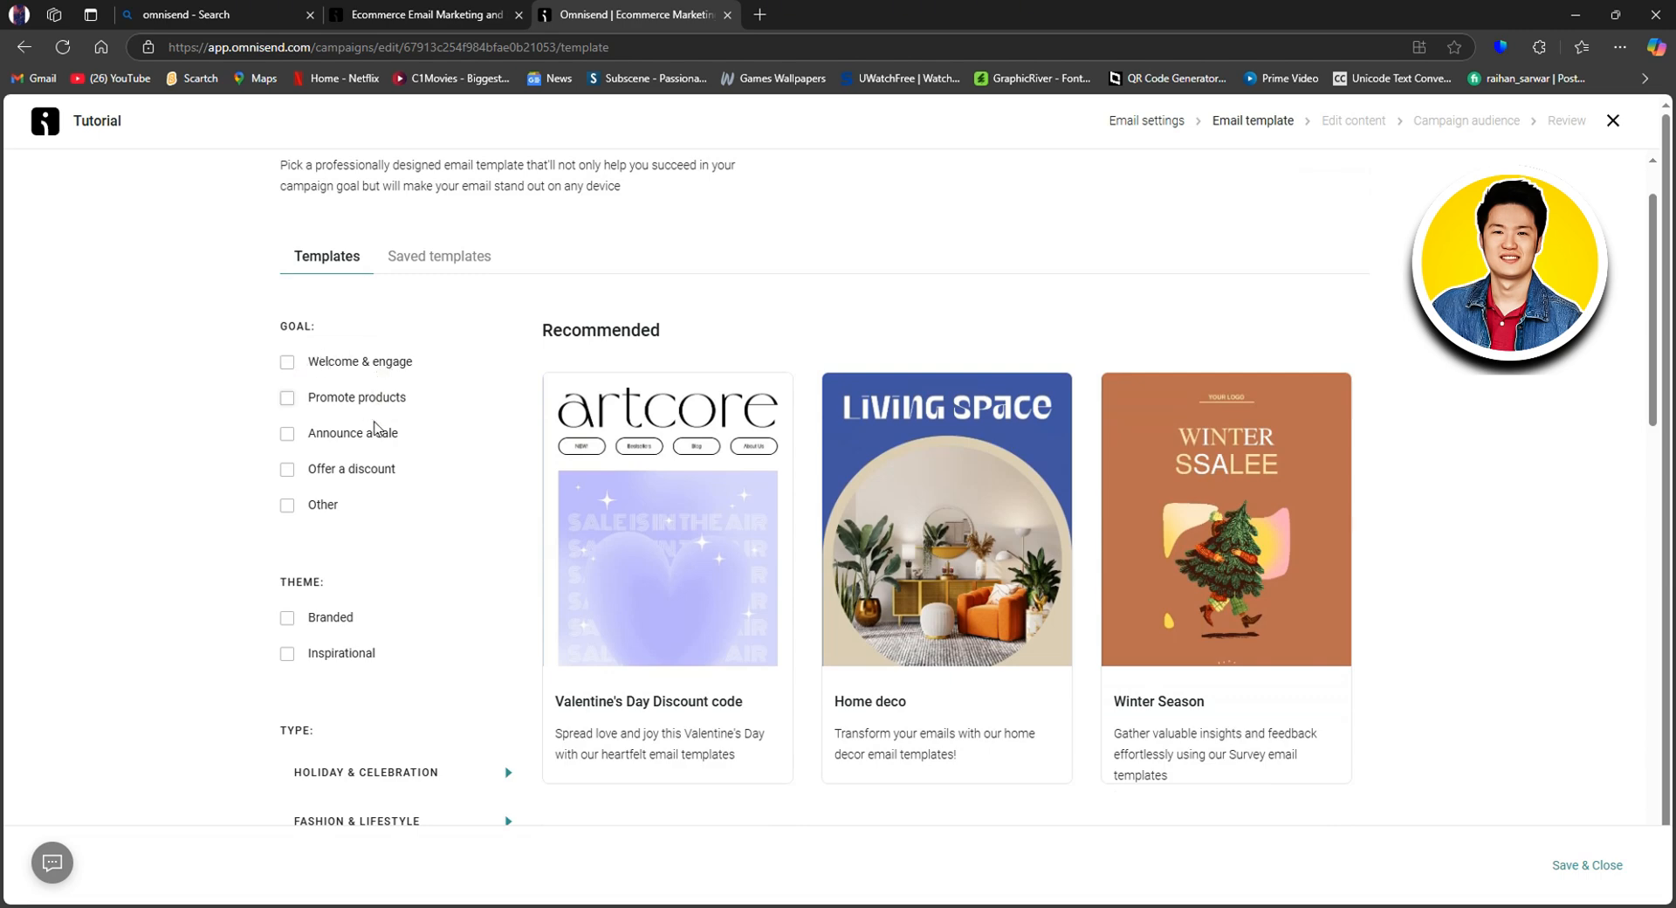
{"action": "scroll", "coordinate": [349, 524], "scroll_direction": "down", "scroll_amount": 2}
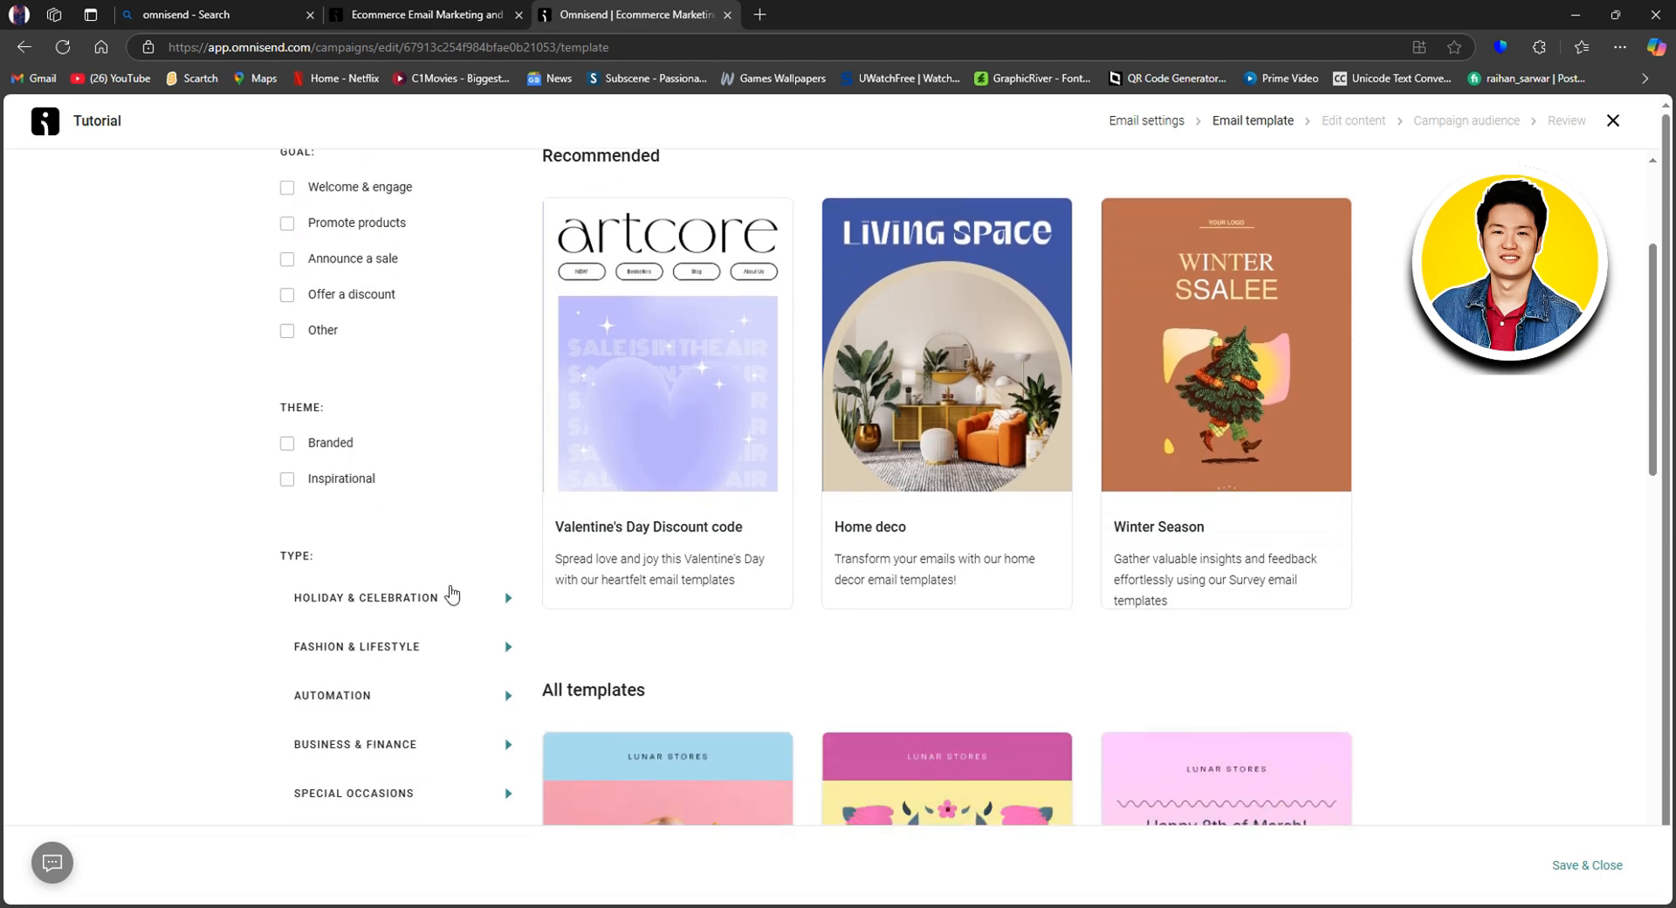
{"action": "scroll", "coordinate": [1135, 480], "scroll_direction": "down", "scroll_amount": 1}
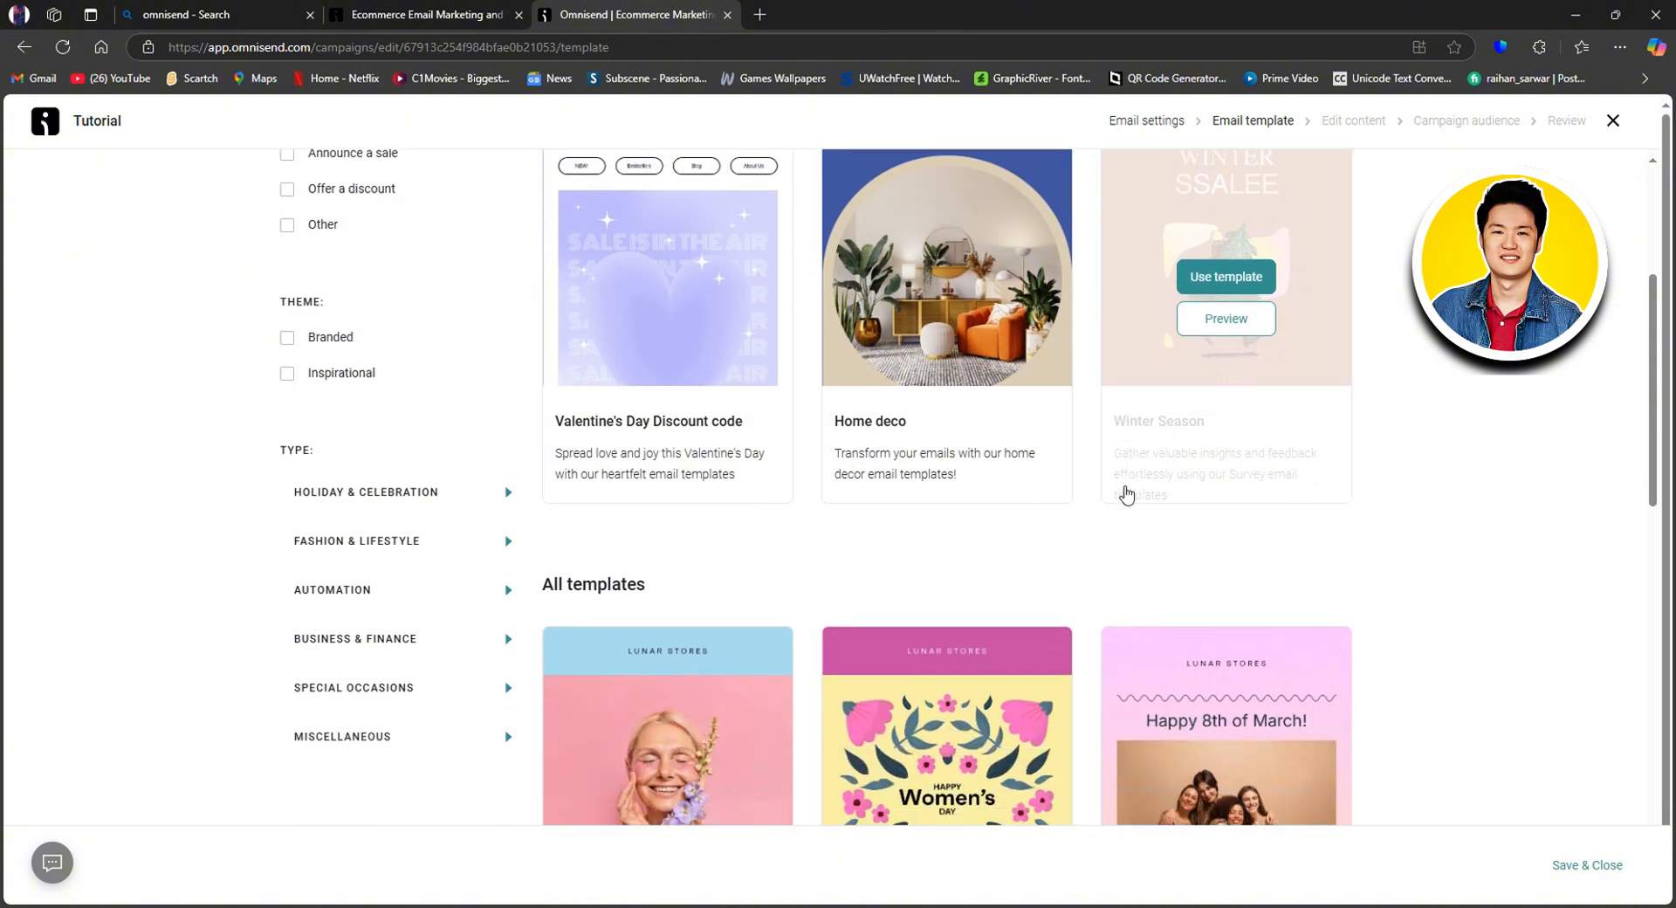
{"action": "scroll", "coordinate": [1126, 495], "scroll_direction": "down", "scroll_amount": 2}
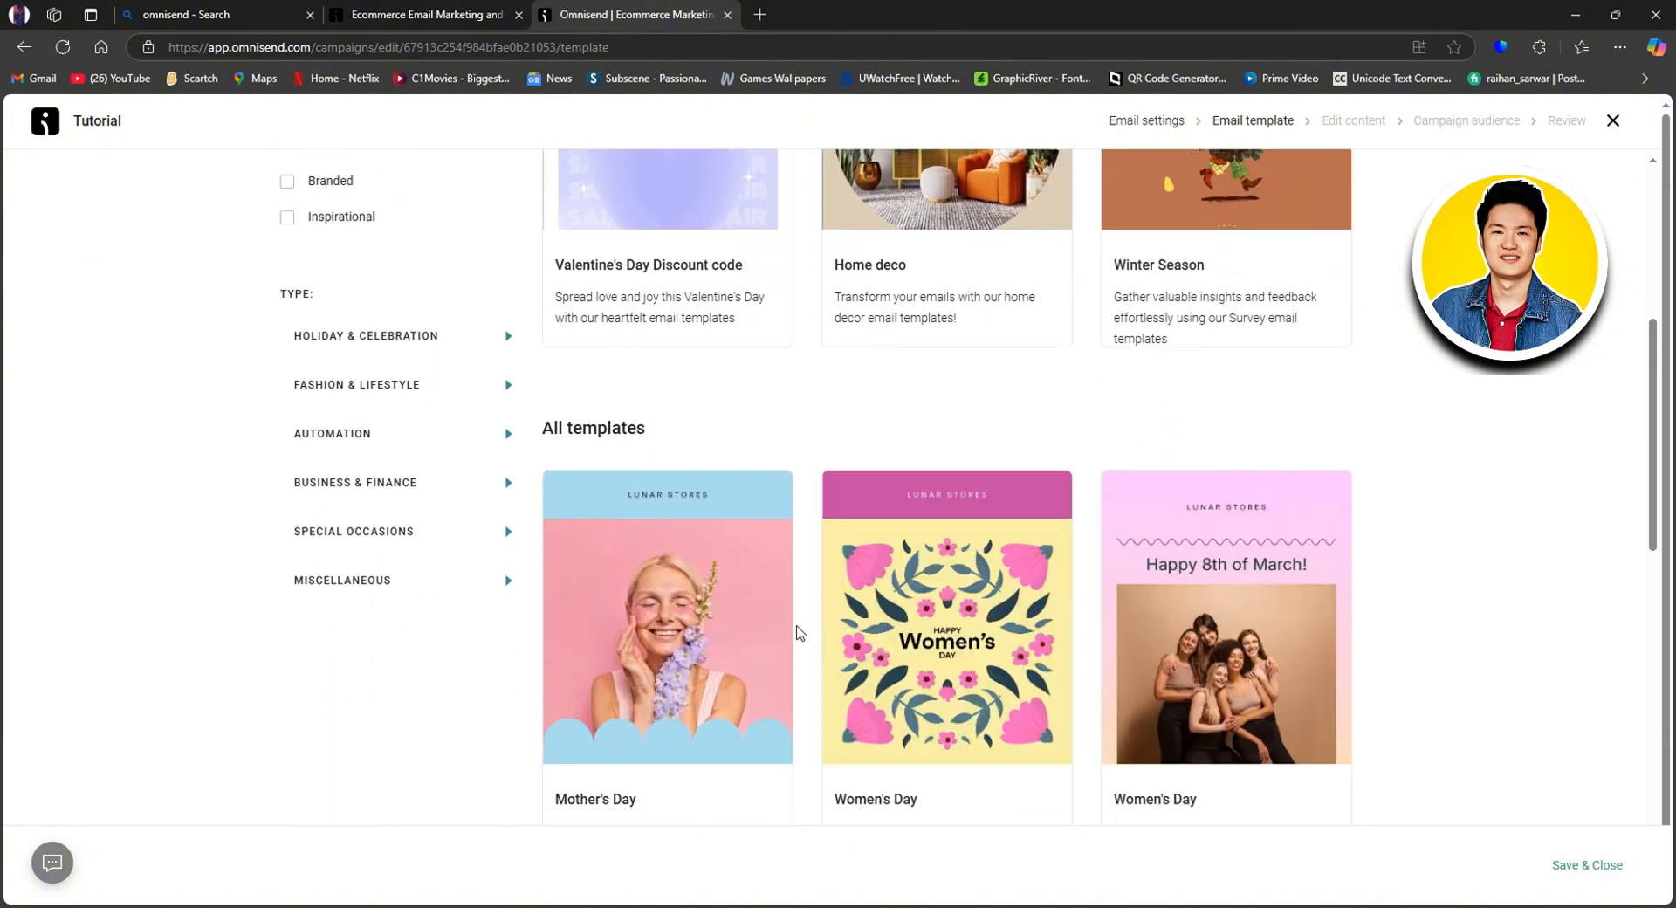
{"action": "scroll", "coordinate": [1062, 569], "scroll_direction": "down", "scroll_amount": 6}
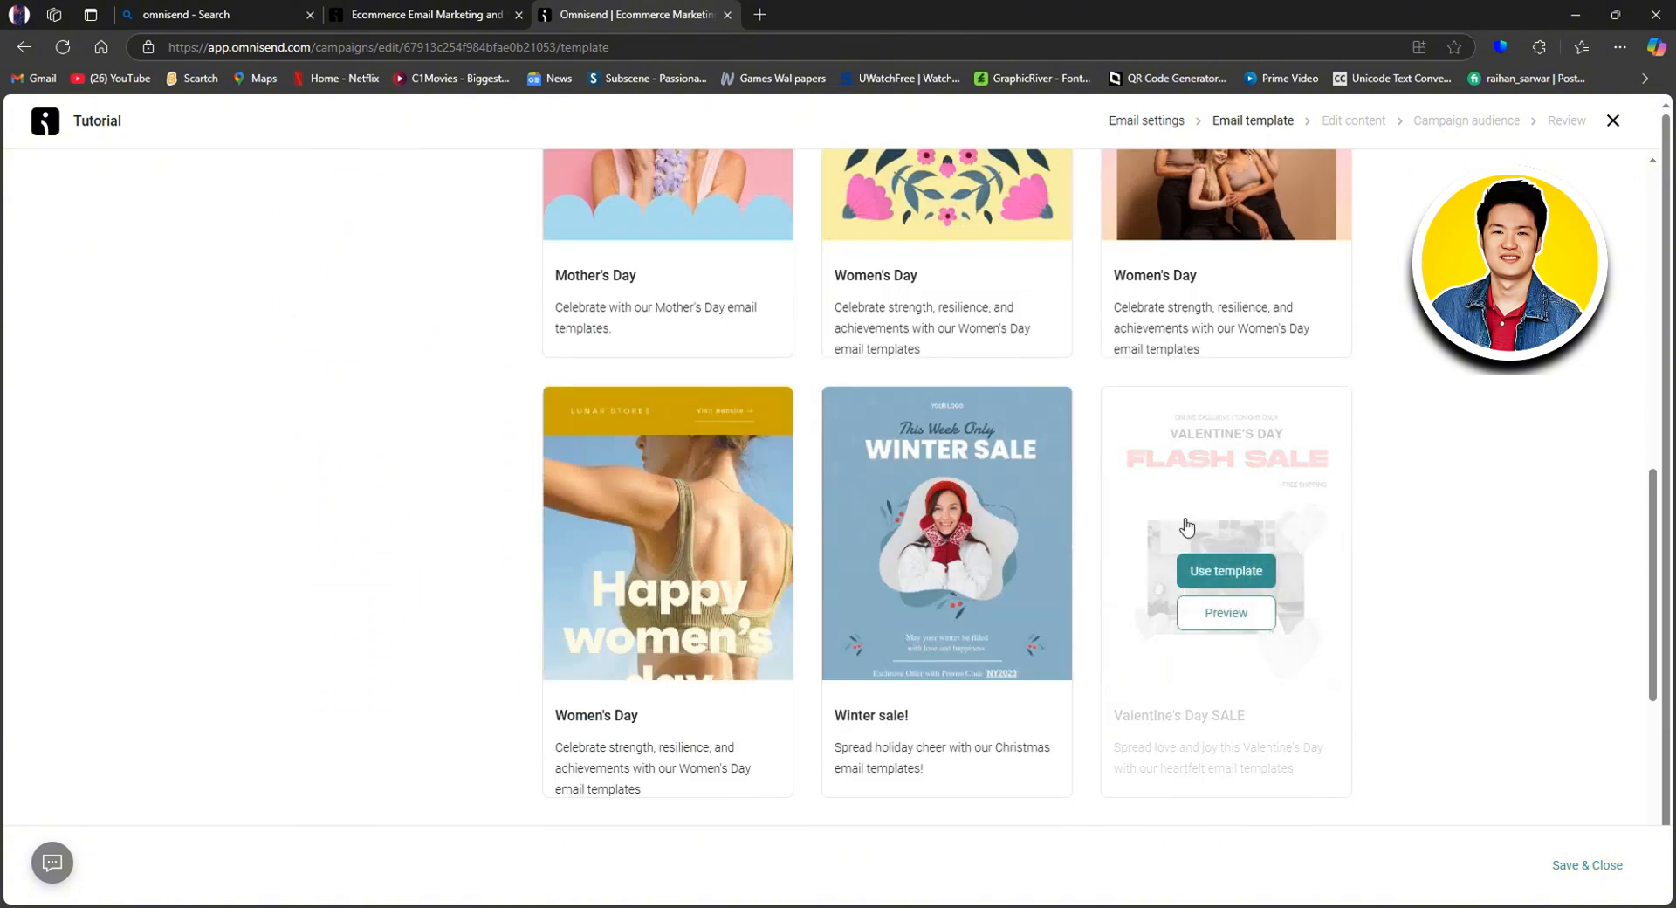
{"action": "scroll", "coordinate": [1096, 553], "scroll_direction": "down", "scroll_amount": 2}
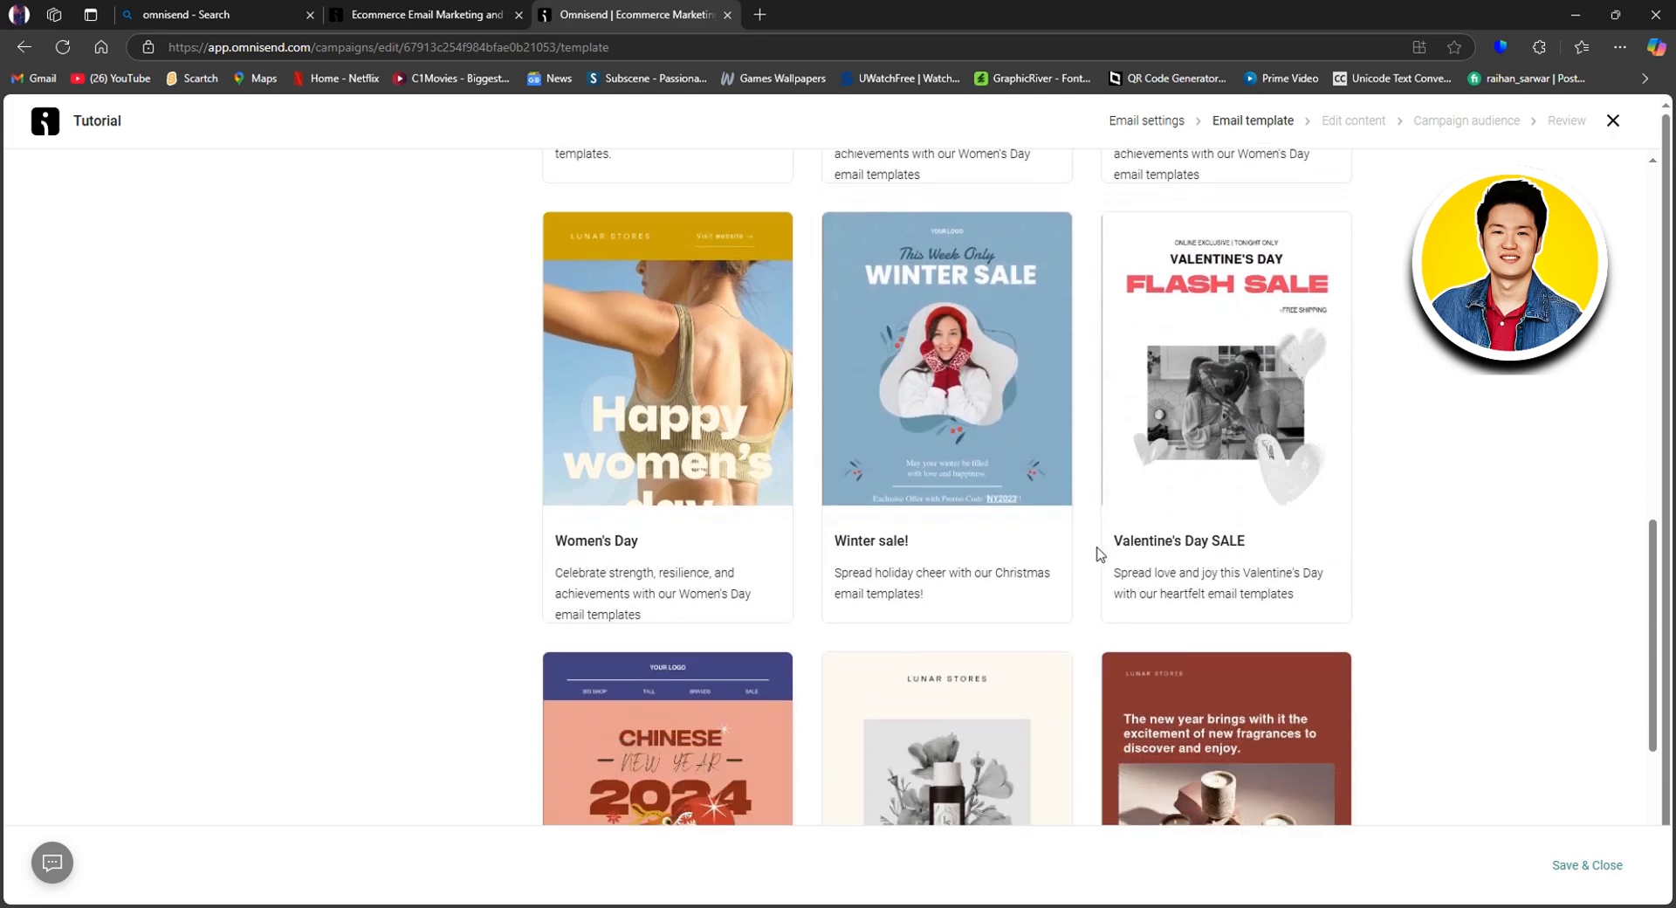
{"action": "scroll", "coordinate": [1100, 554], "scroll_direction": "down", "scroll_amount": 3}
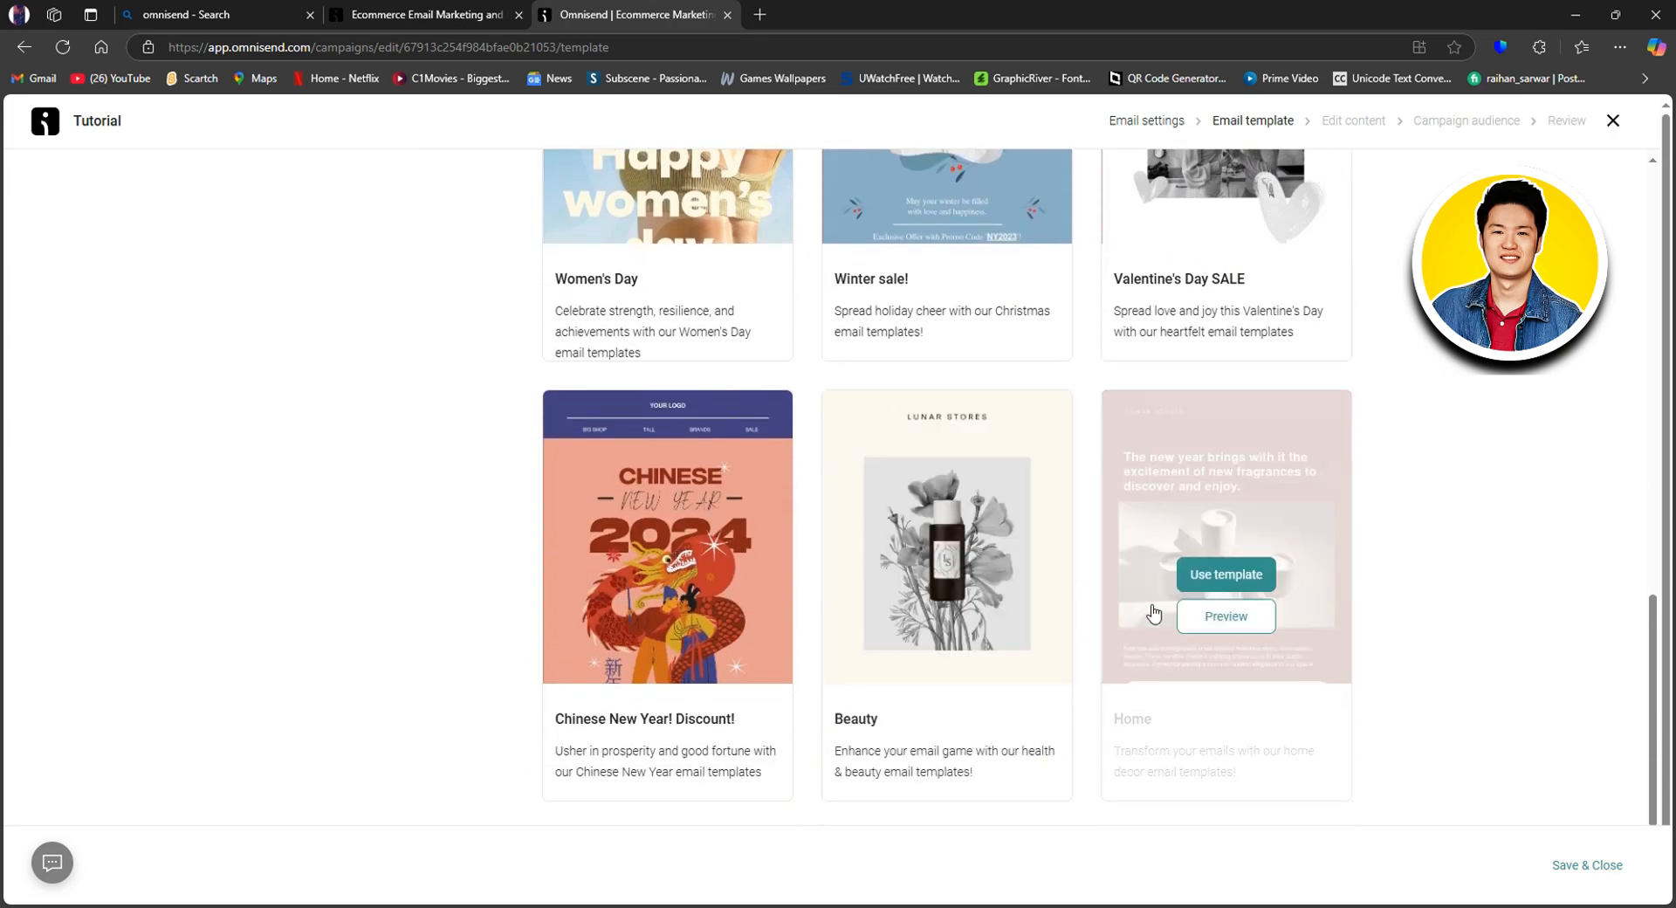
{"action": "left_click", "coordinate": [1229, 578]}
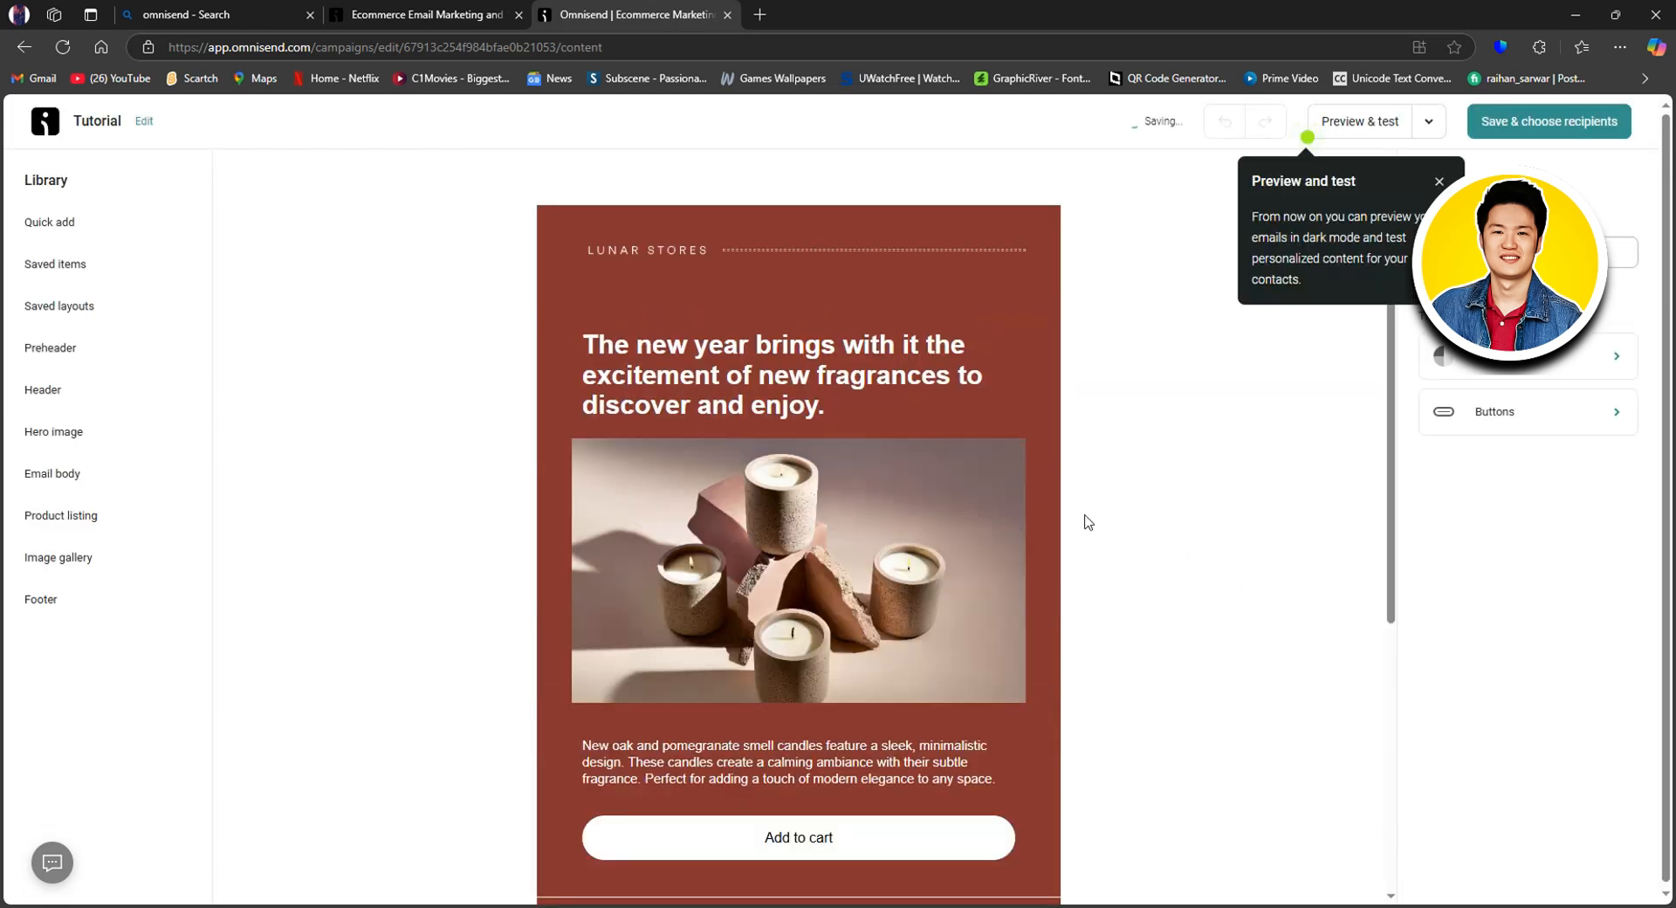
{"action": "left_click", "coordinate": [1439, 181]}
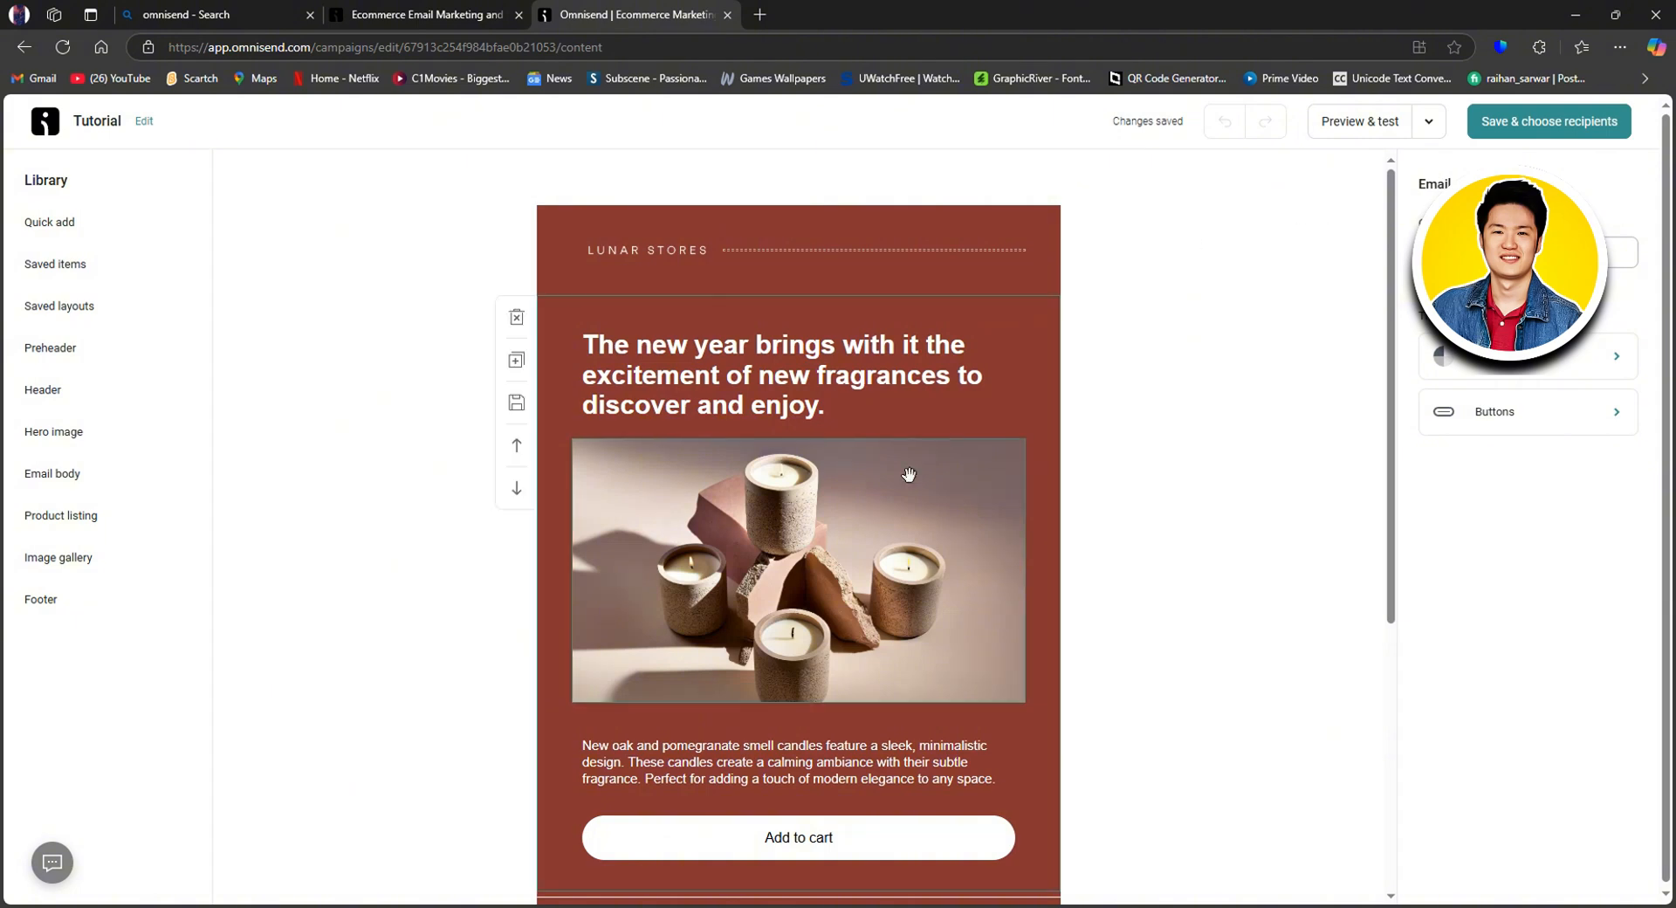
Examine the template's content and the library's quick-add items, saved items, saved layouts and preheader blocks.
{"action": "scroll", "coordinate": [730, 484], "scroll_direction": "down", "scroll_amount": 3}
{"action": "scroll", "coordinate": [729, 493], "scroll_direction": "up", "scroll_amount": 1}
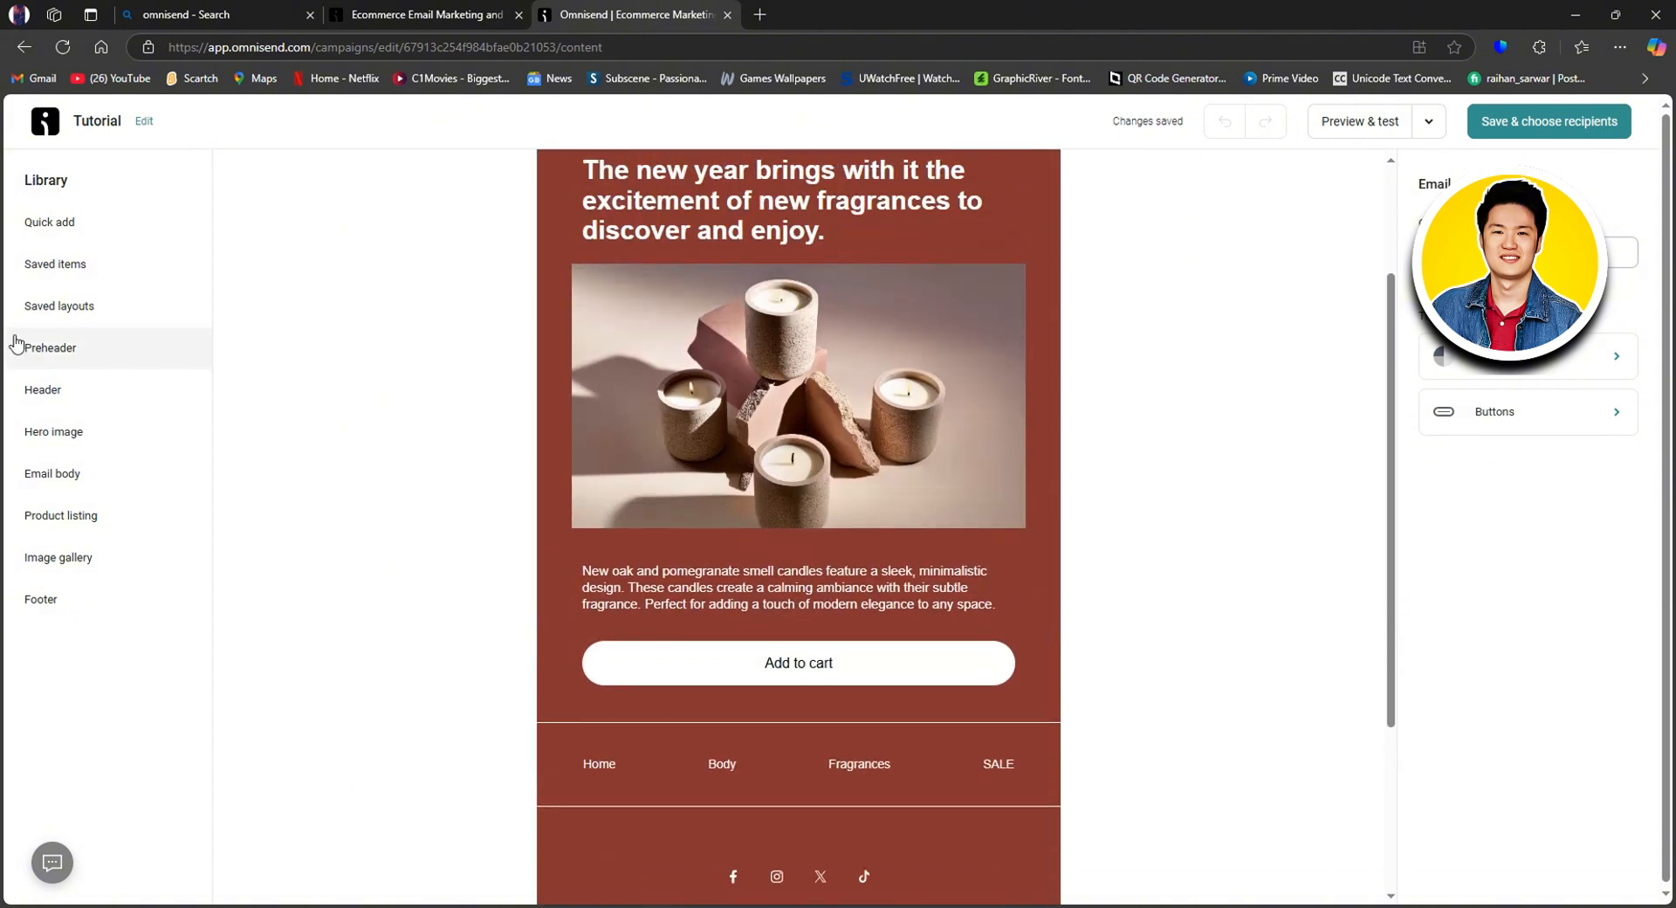
{"action": "left_click", "coordinate": [75, 222]}
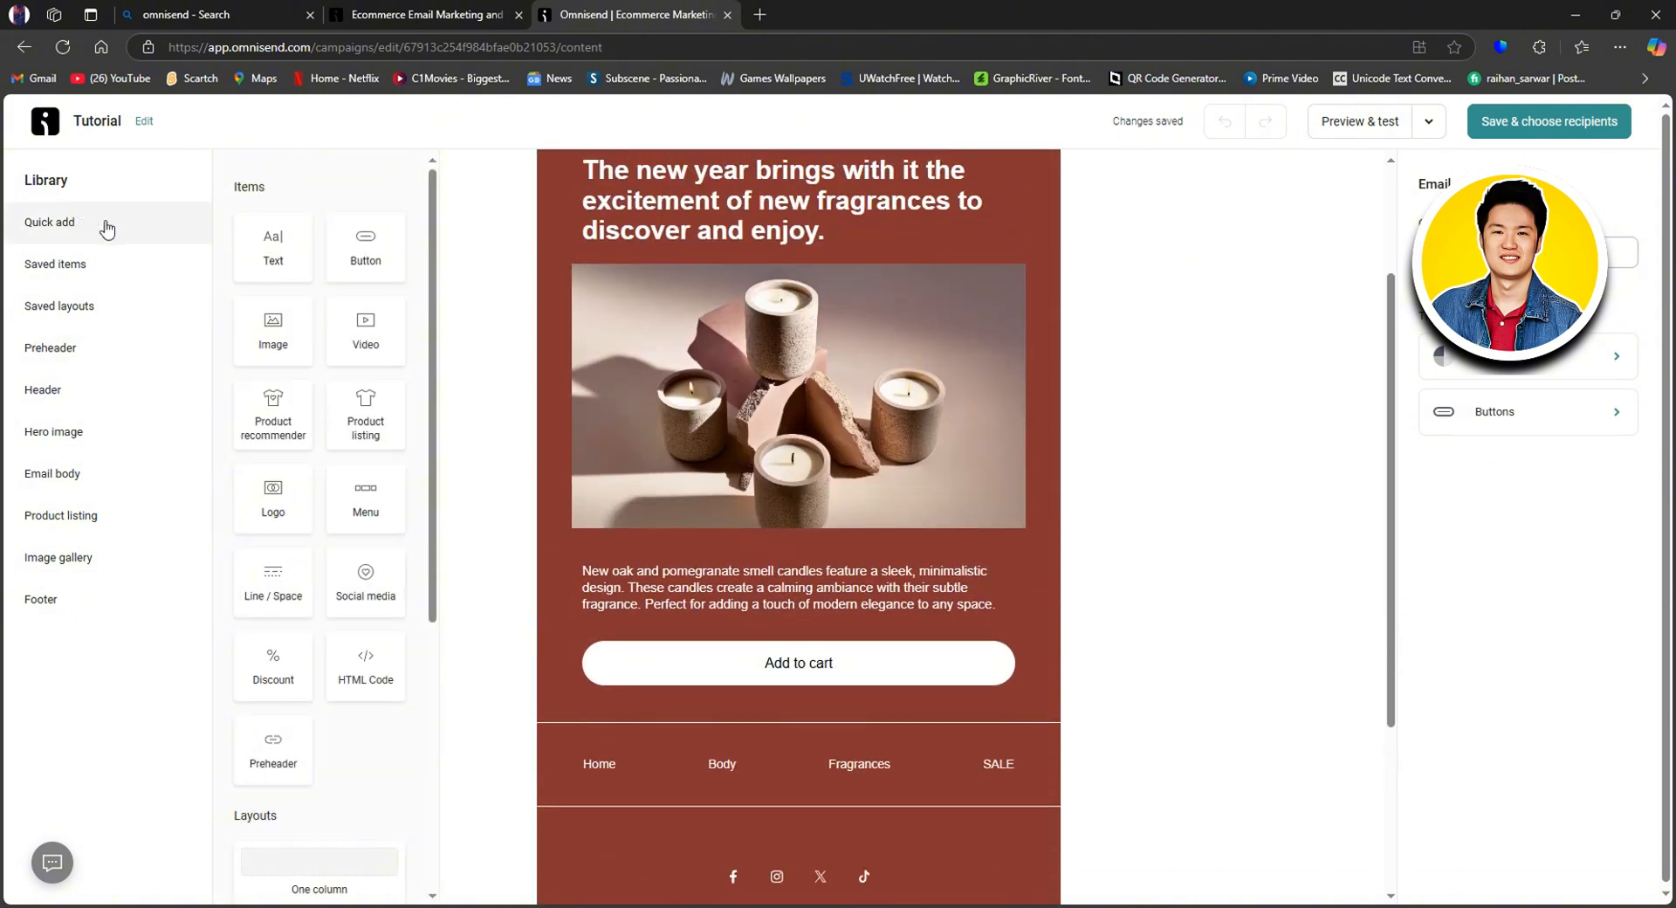
{"action": "left_click", "coordinate": [93, 264]}
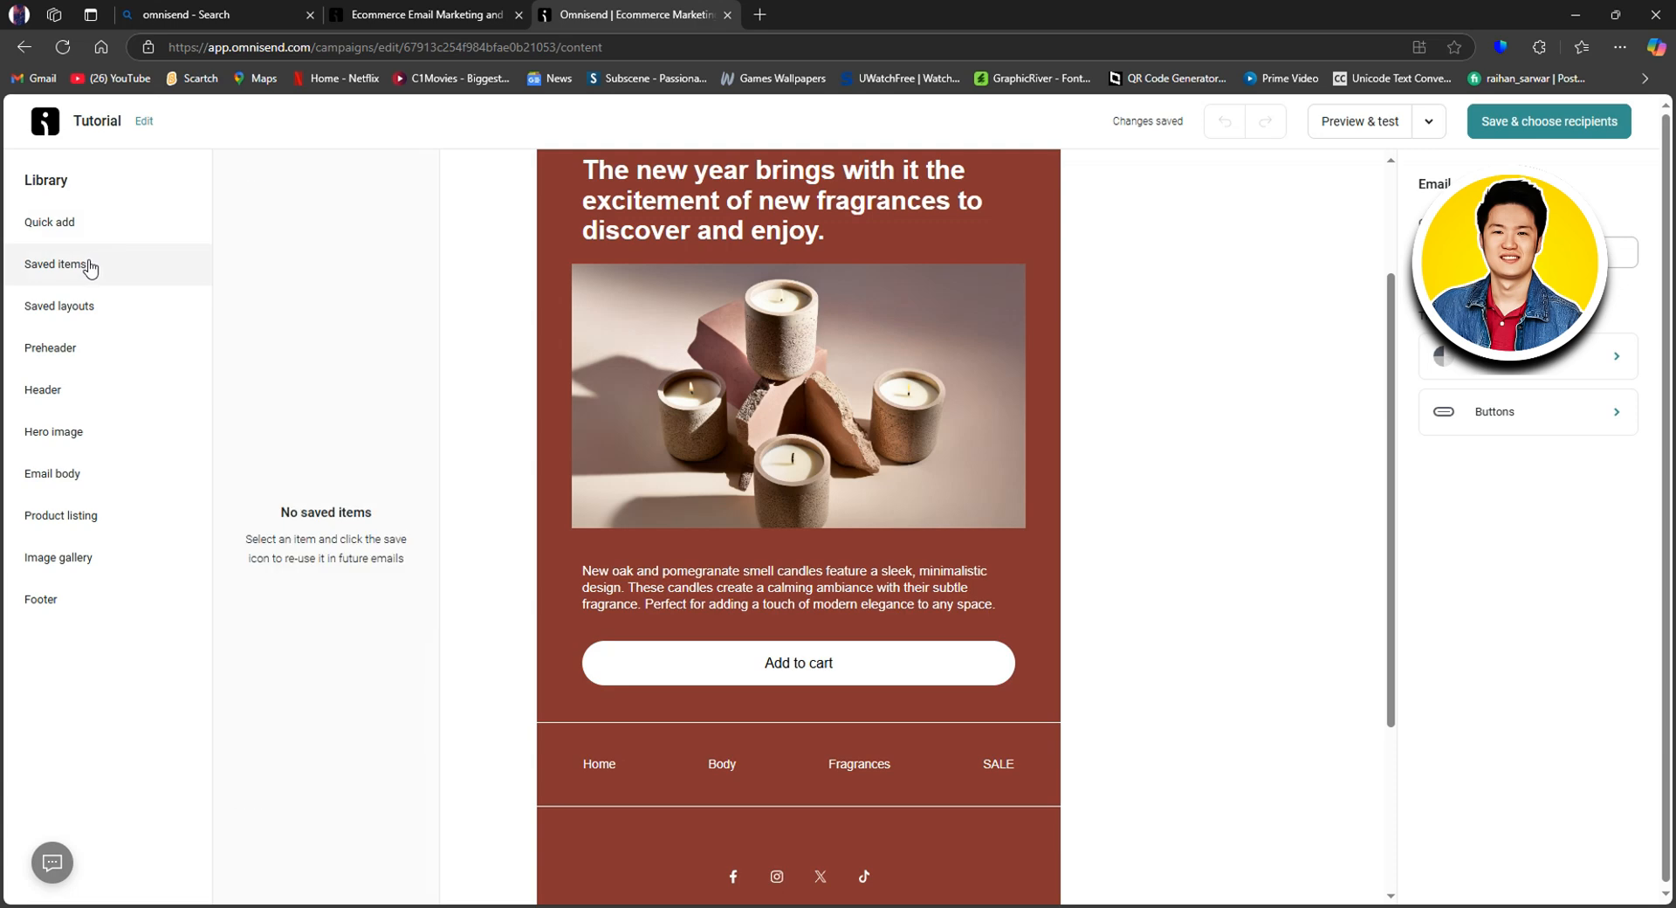
{"action": "left_click", "coordinate": [91, 306]}
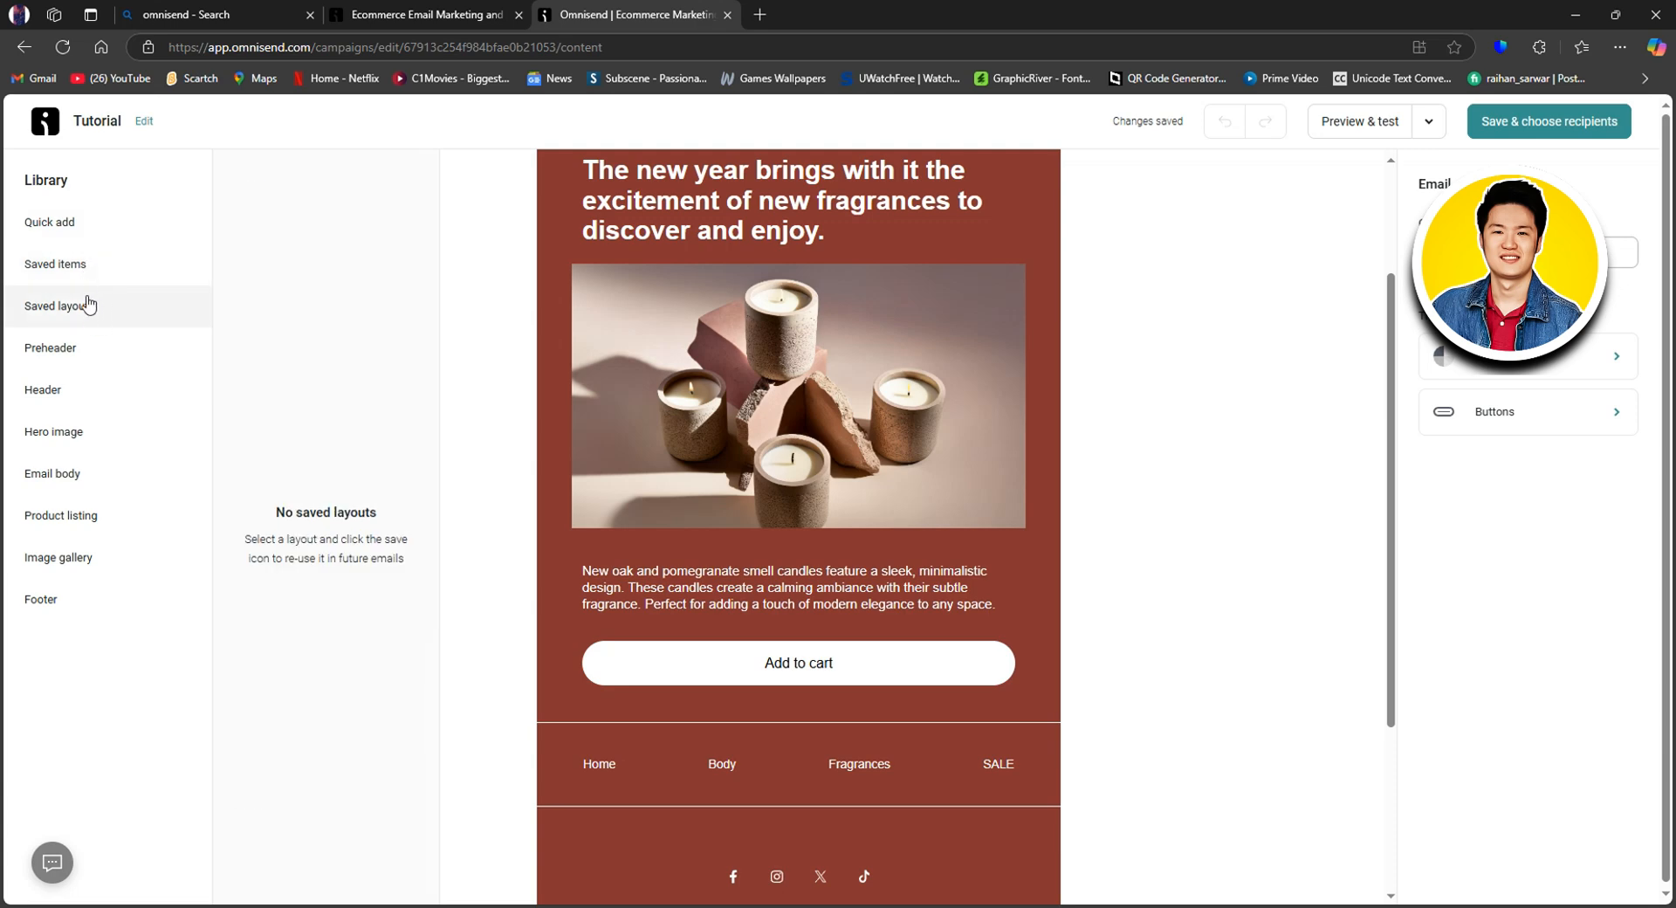
{"action": "left_click", "coordinate": [92, 346]}
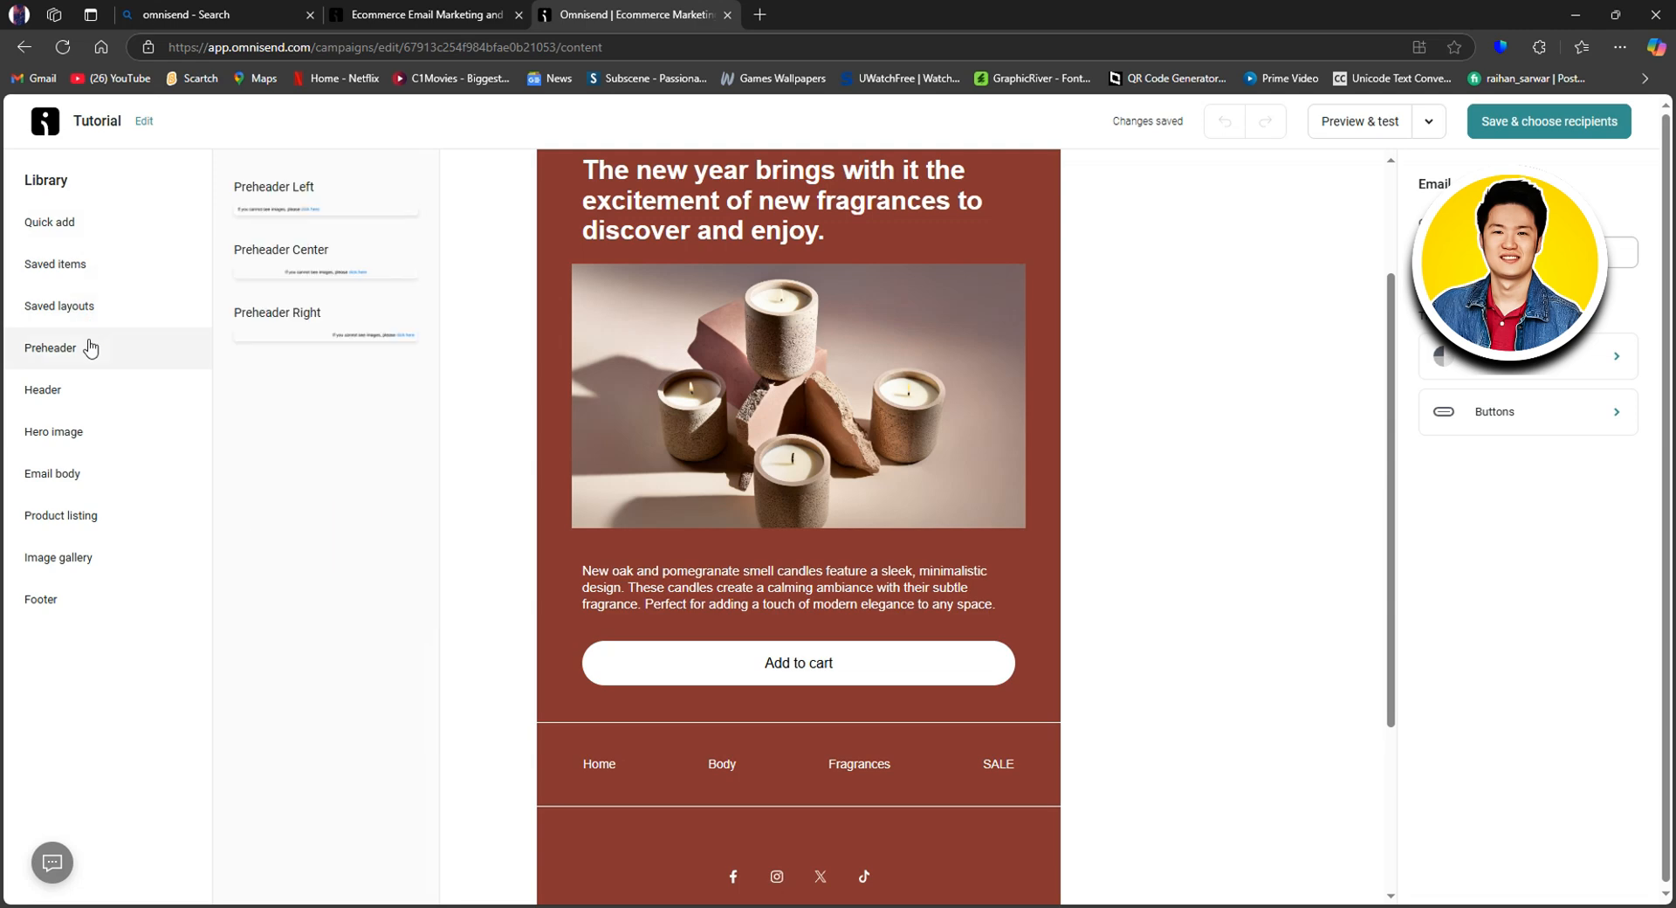
{"action": "left_click", "coordinate": [182, 325]}
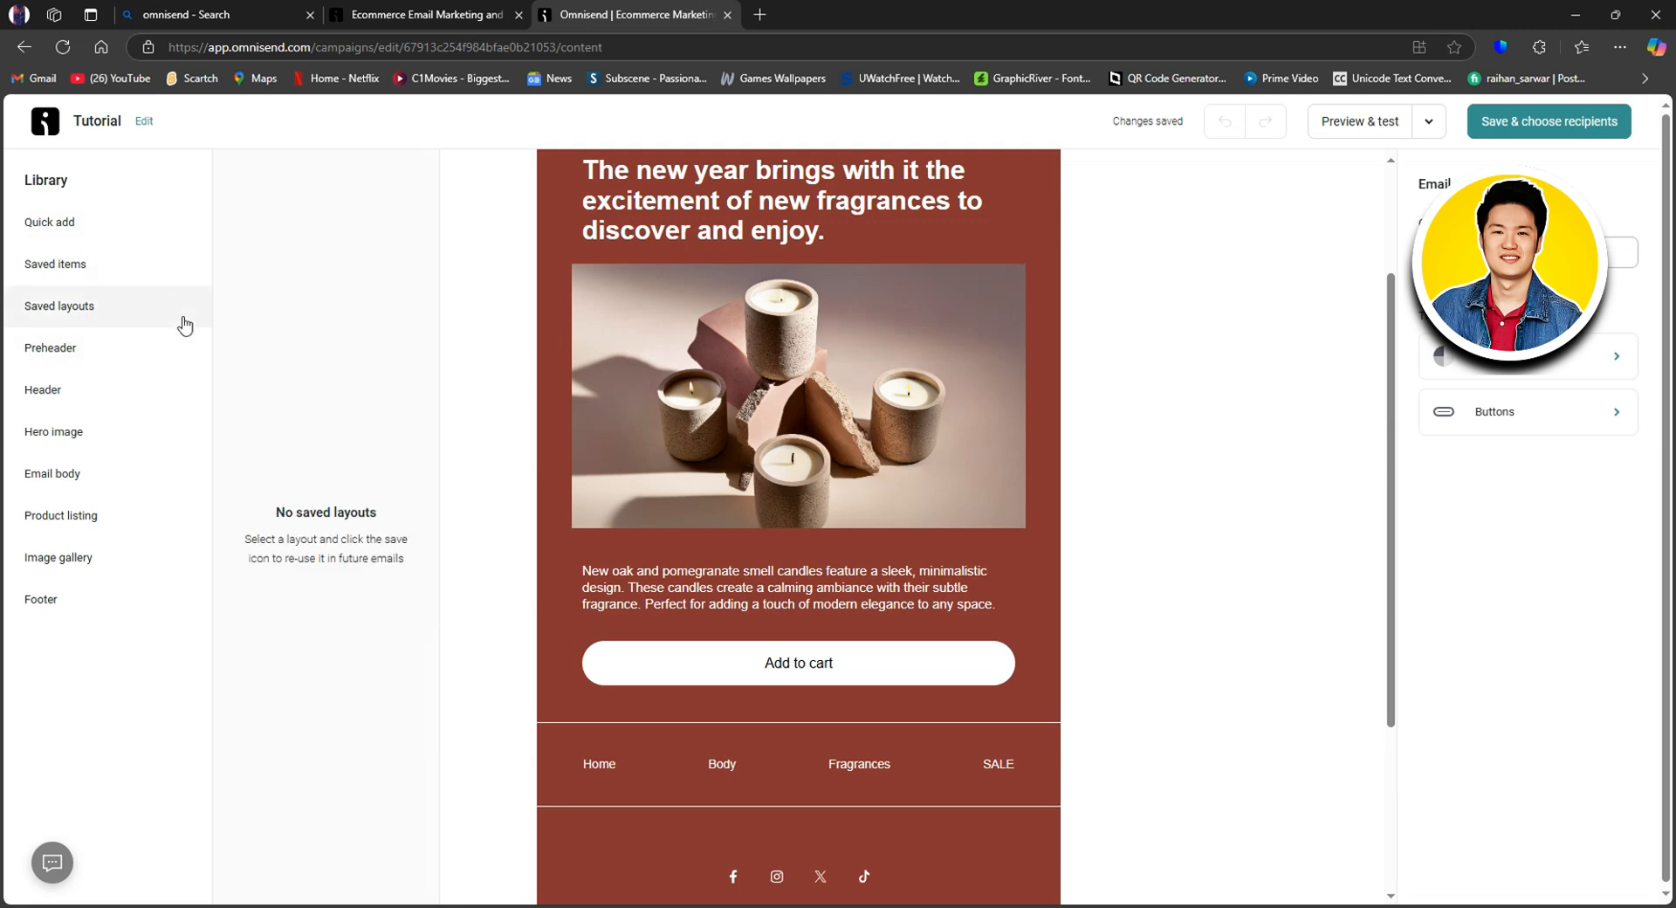
{"action": "left_click", "coordinate": [63, 358]}
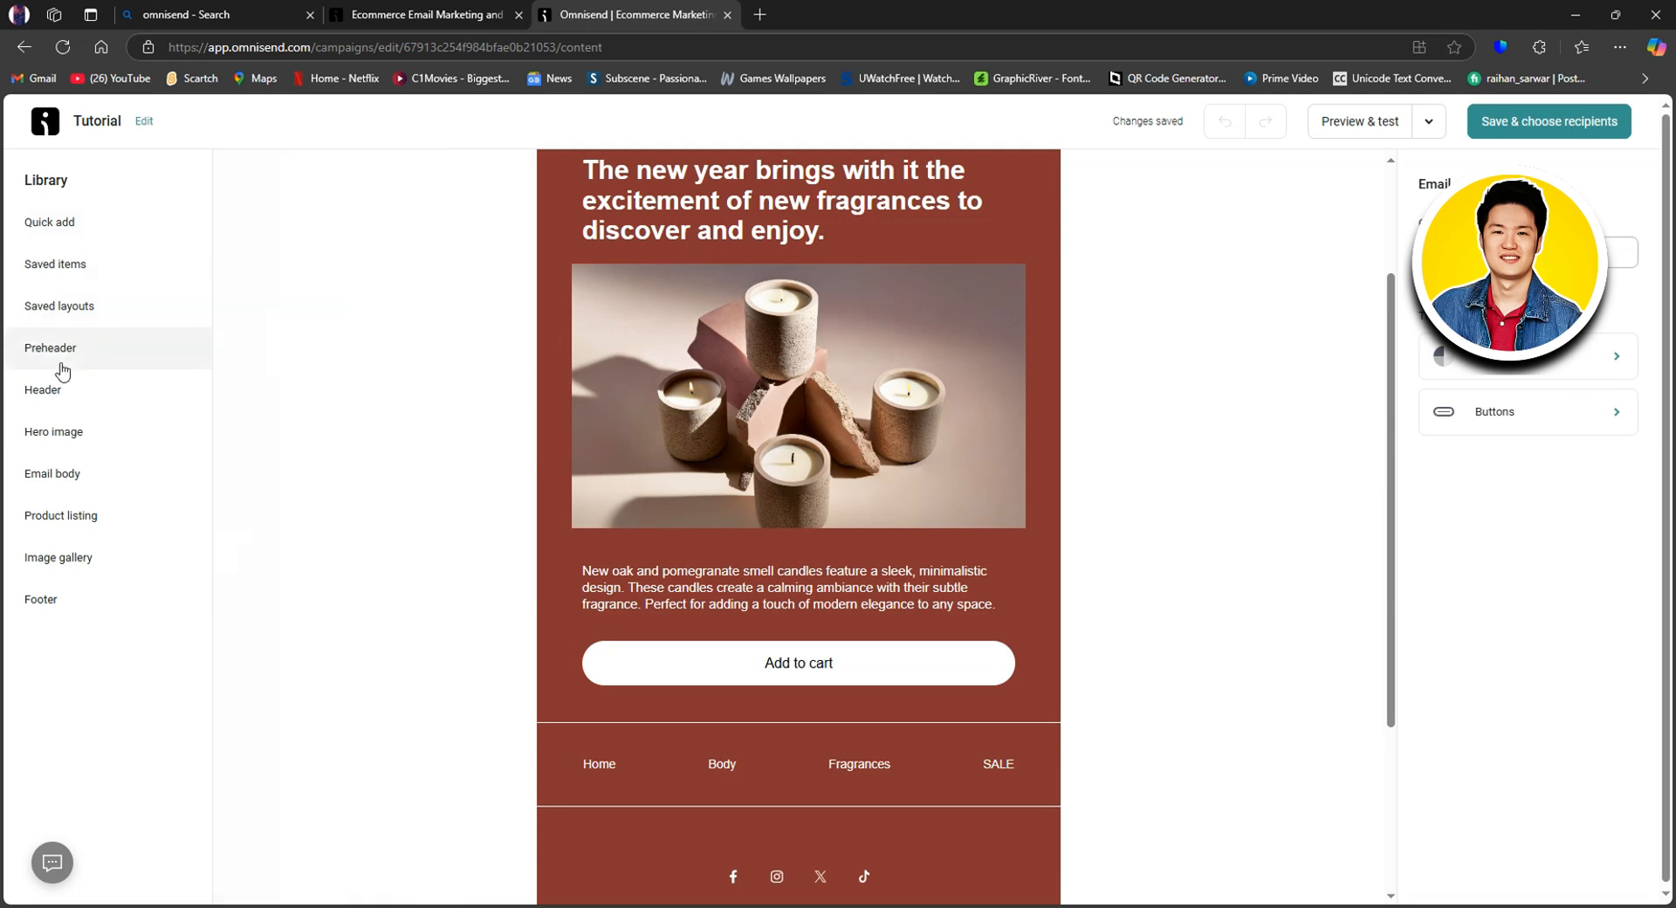
Examine the library's header, hero image, email body, product listing, image gallery and footer blocks.
{"action": "left_click", "coordinate": [85, 394]}
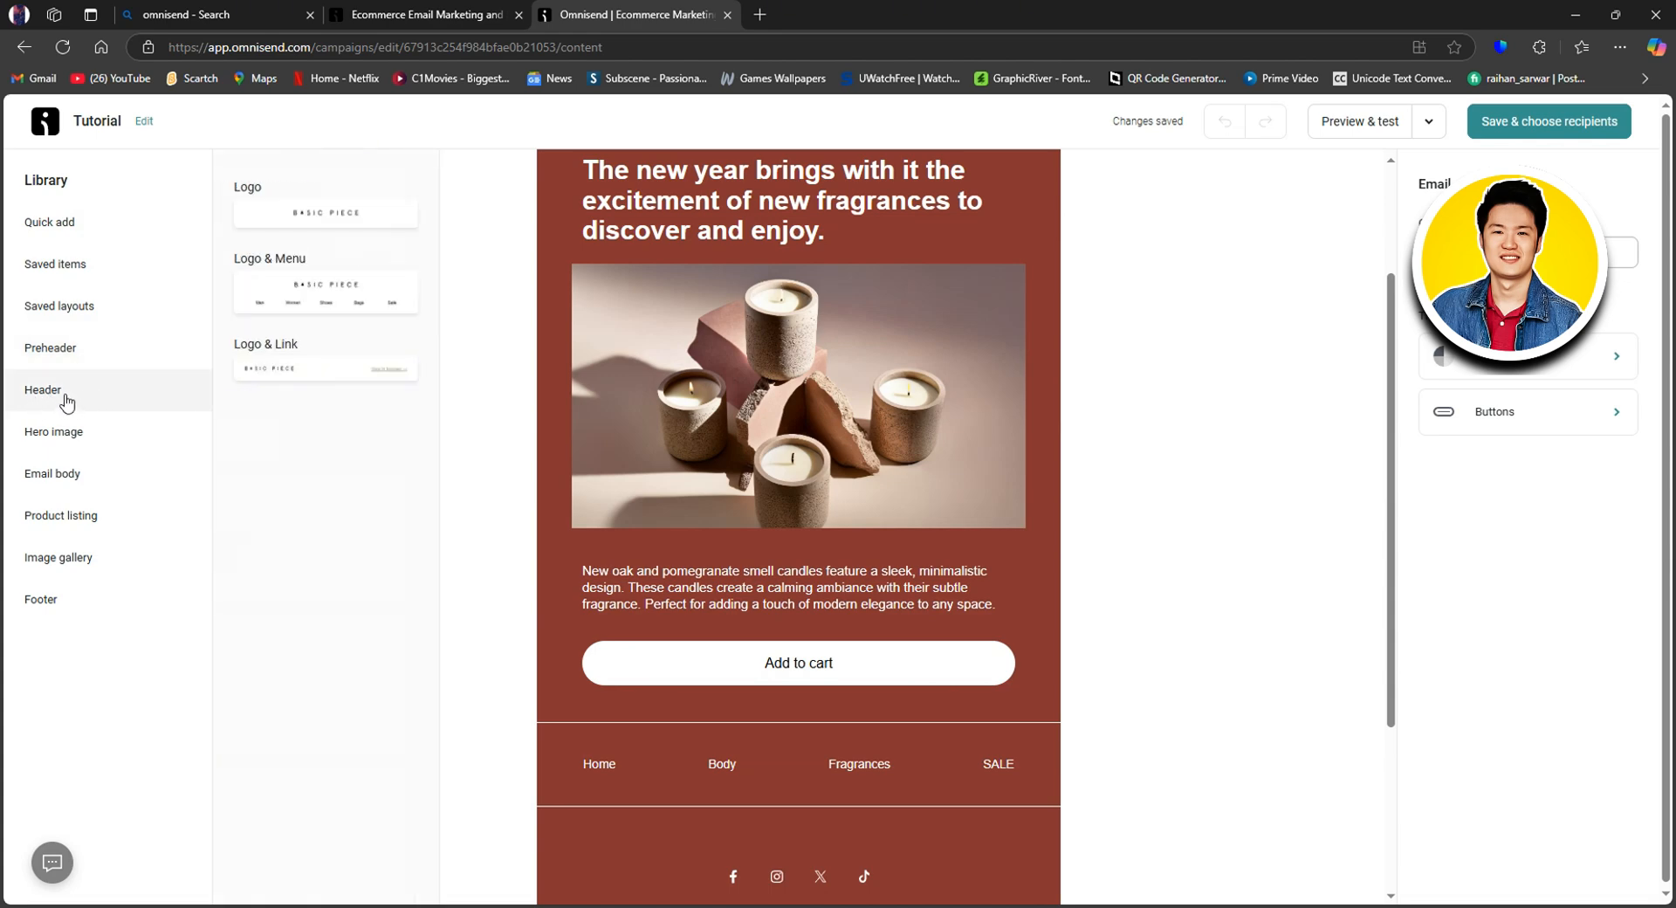
{"action": "left_click", "coordinate": [79, 434]}
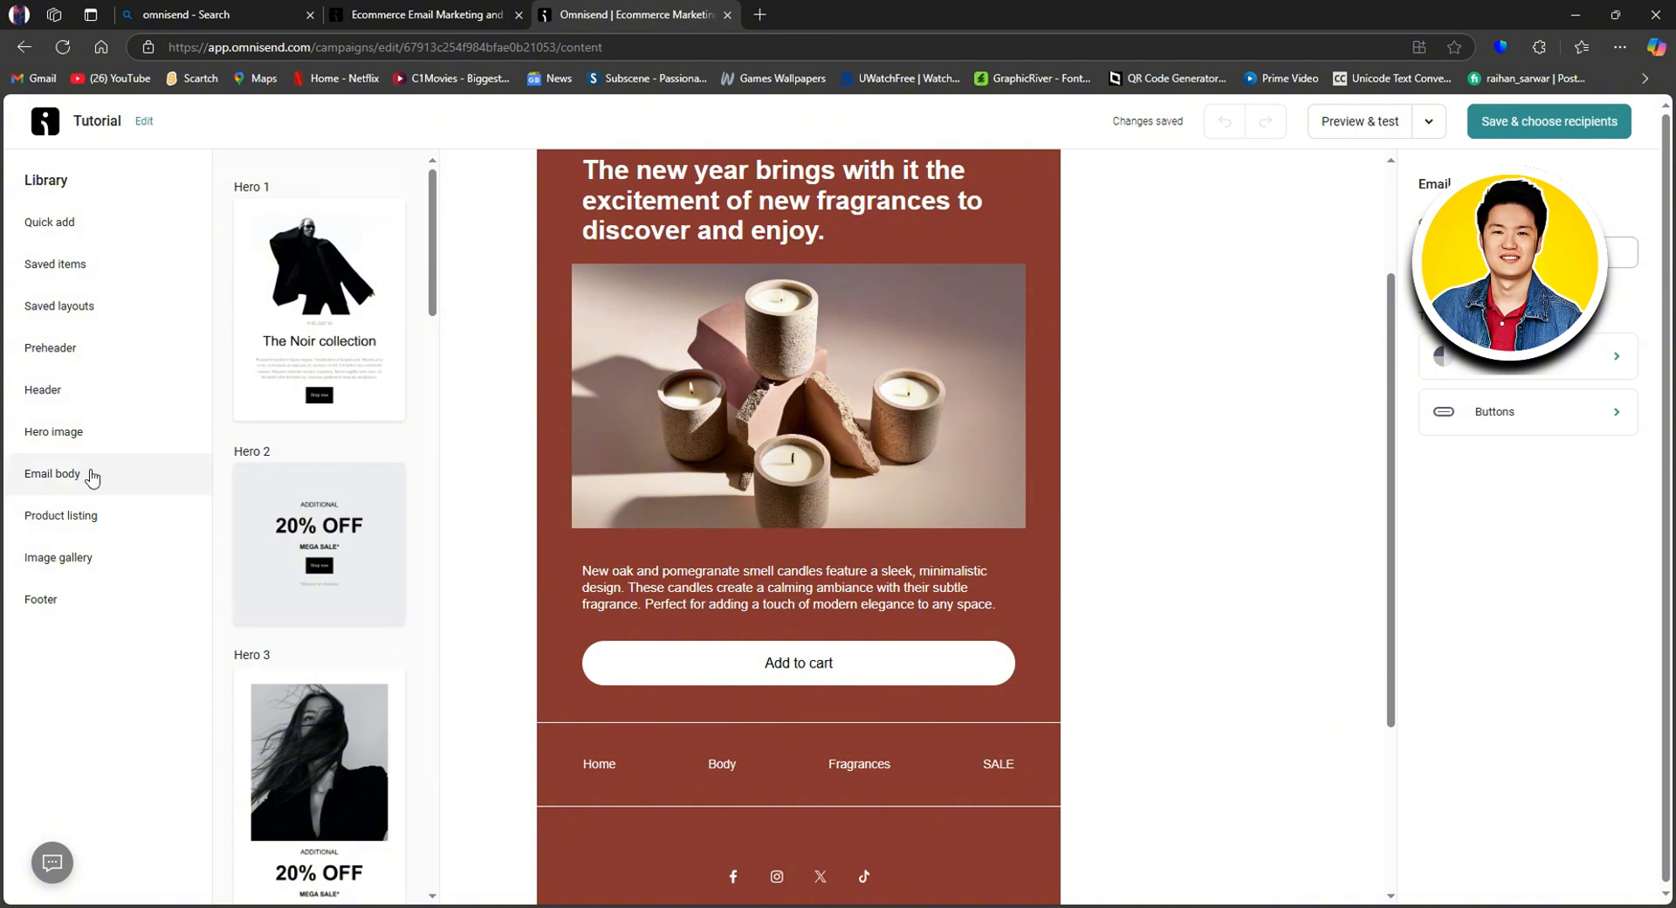
{"action": "left_click", "coordinate": [90, 474]}
{"action": "left_click", "coordinate": [71, 524]}
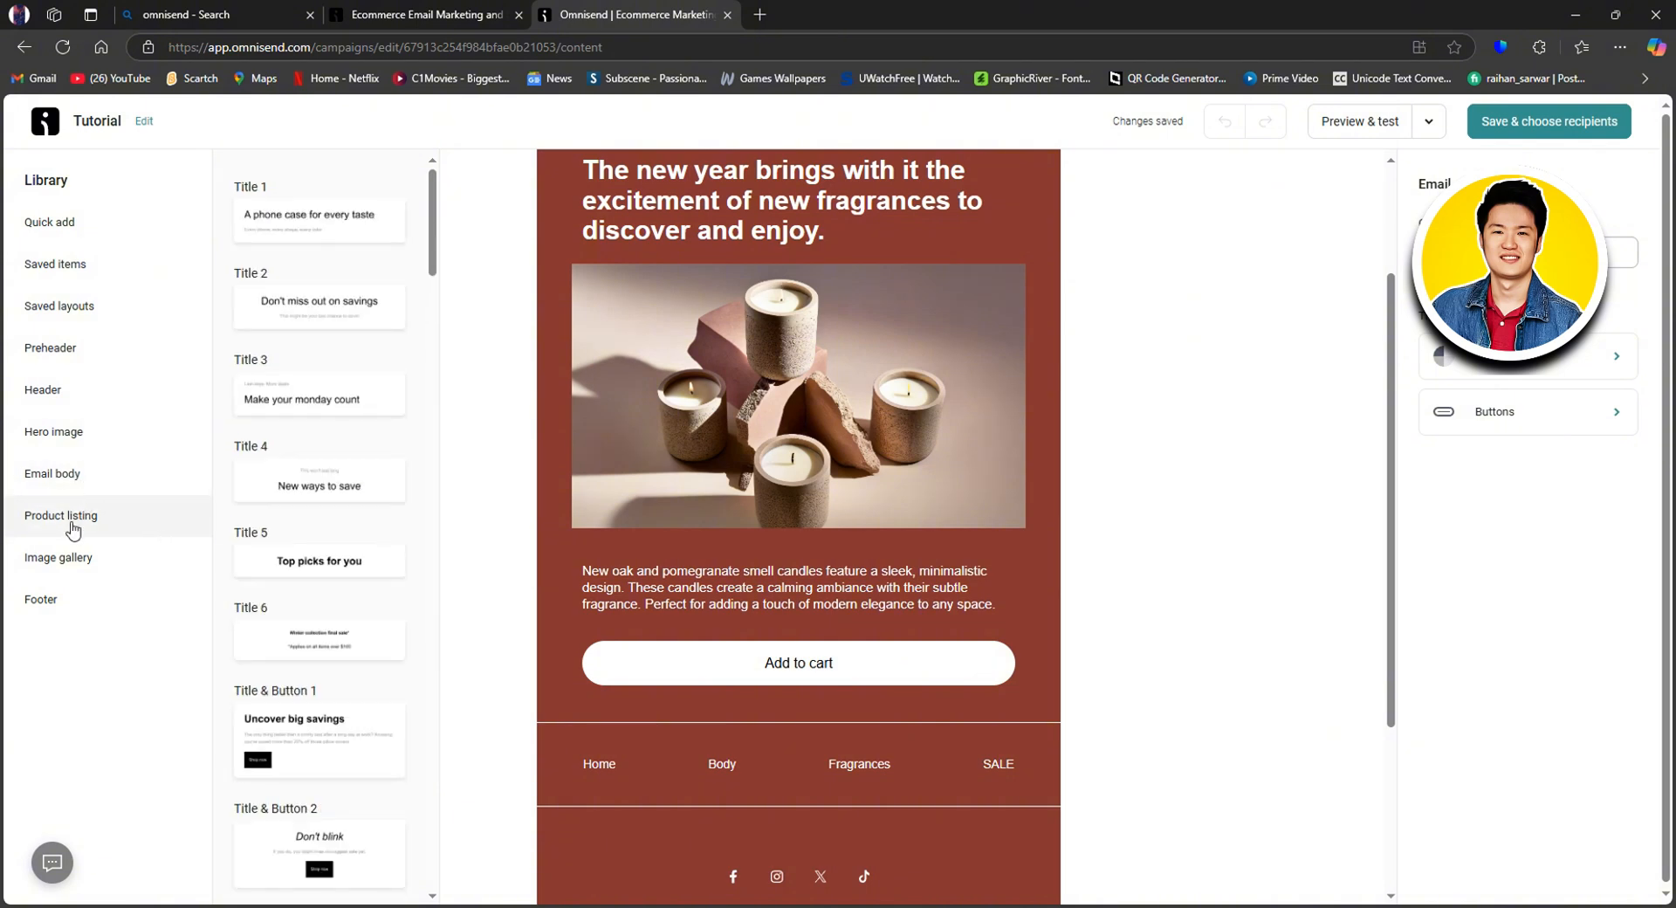
{"action": "left_click", "coordinate": [84, 559]}
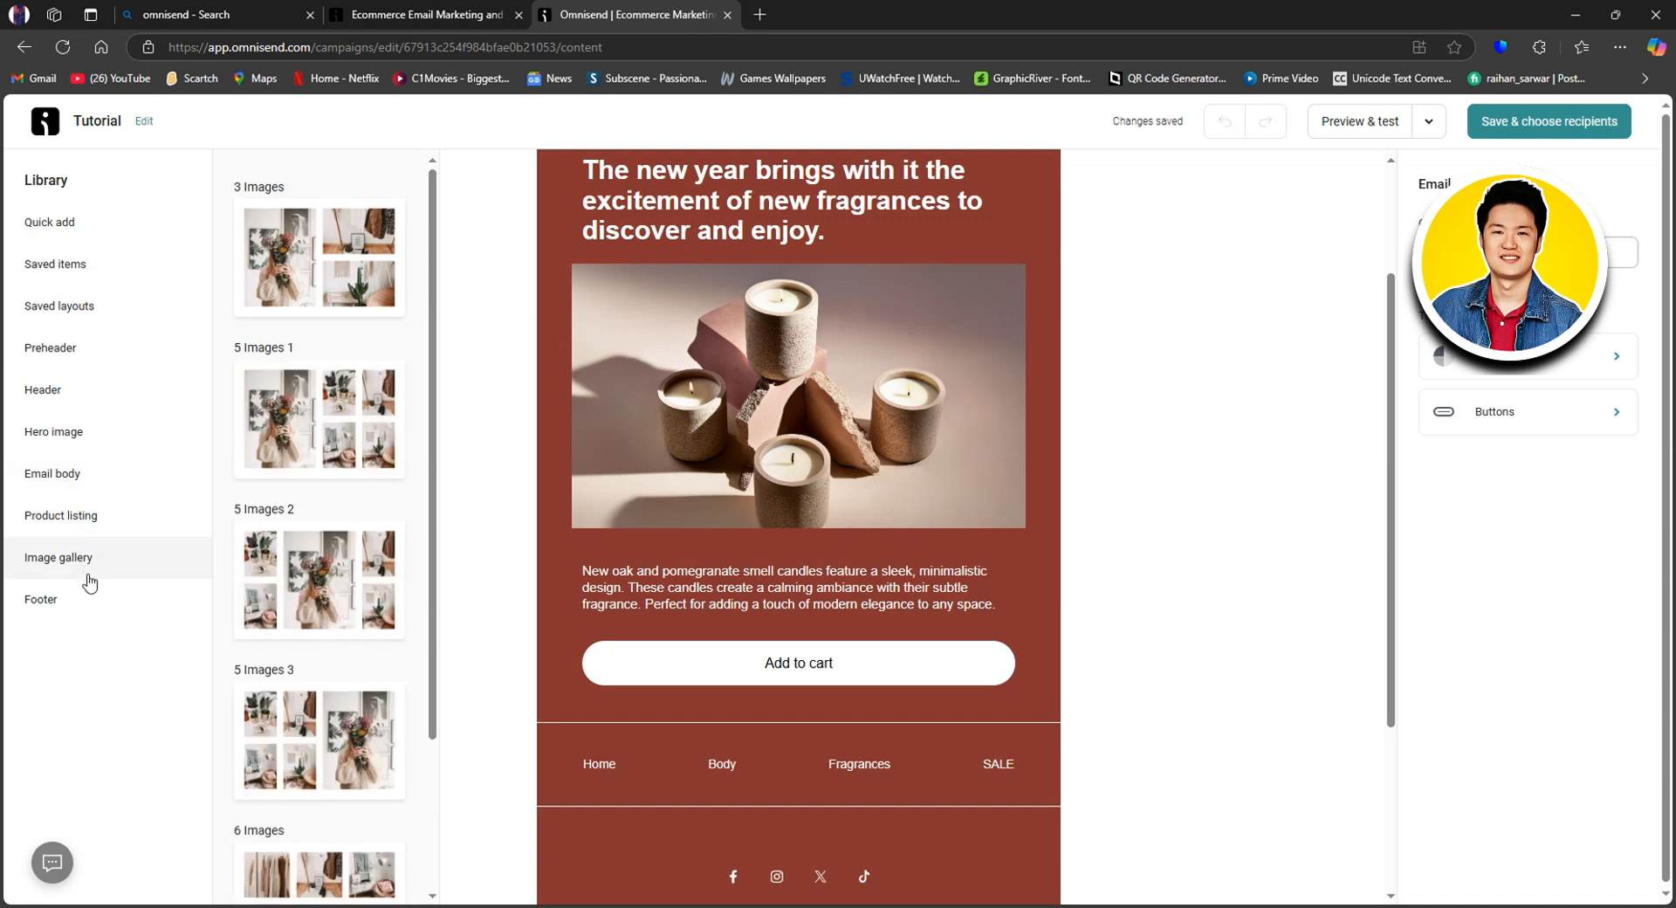
{"action": "left_click", "coordinate": [106, 616]}
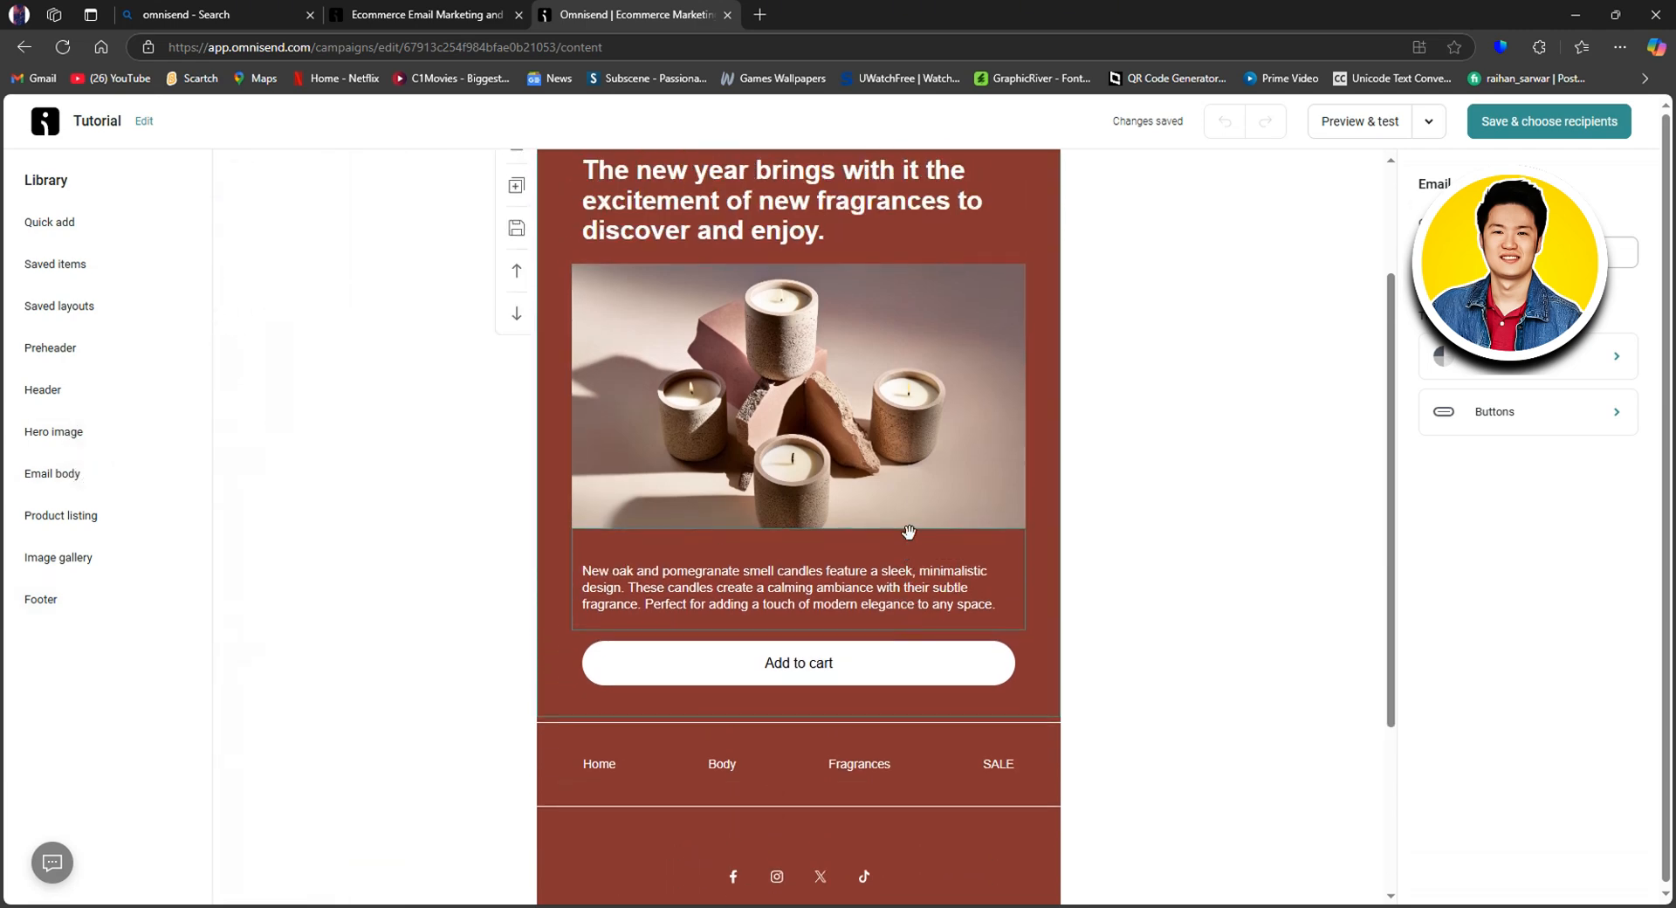
Shorten the email's headline to "The new year brings with it the excitement of new fragrances!".
{"action": "scroll", "coordinate": [909, 531], "scroll_direction": "up", "scroll_amount": 2}
{"action": "left_click", "coordinate": [746, 359]}
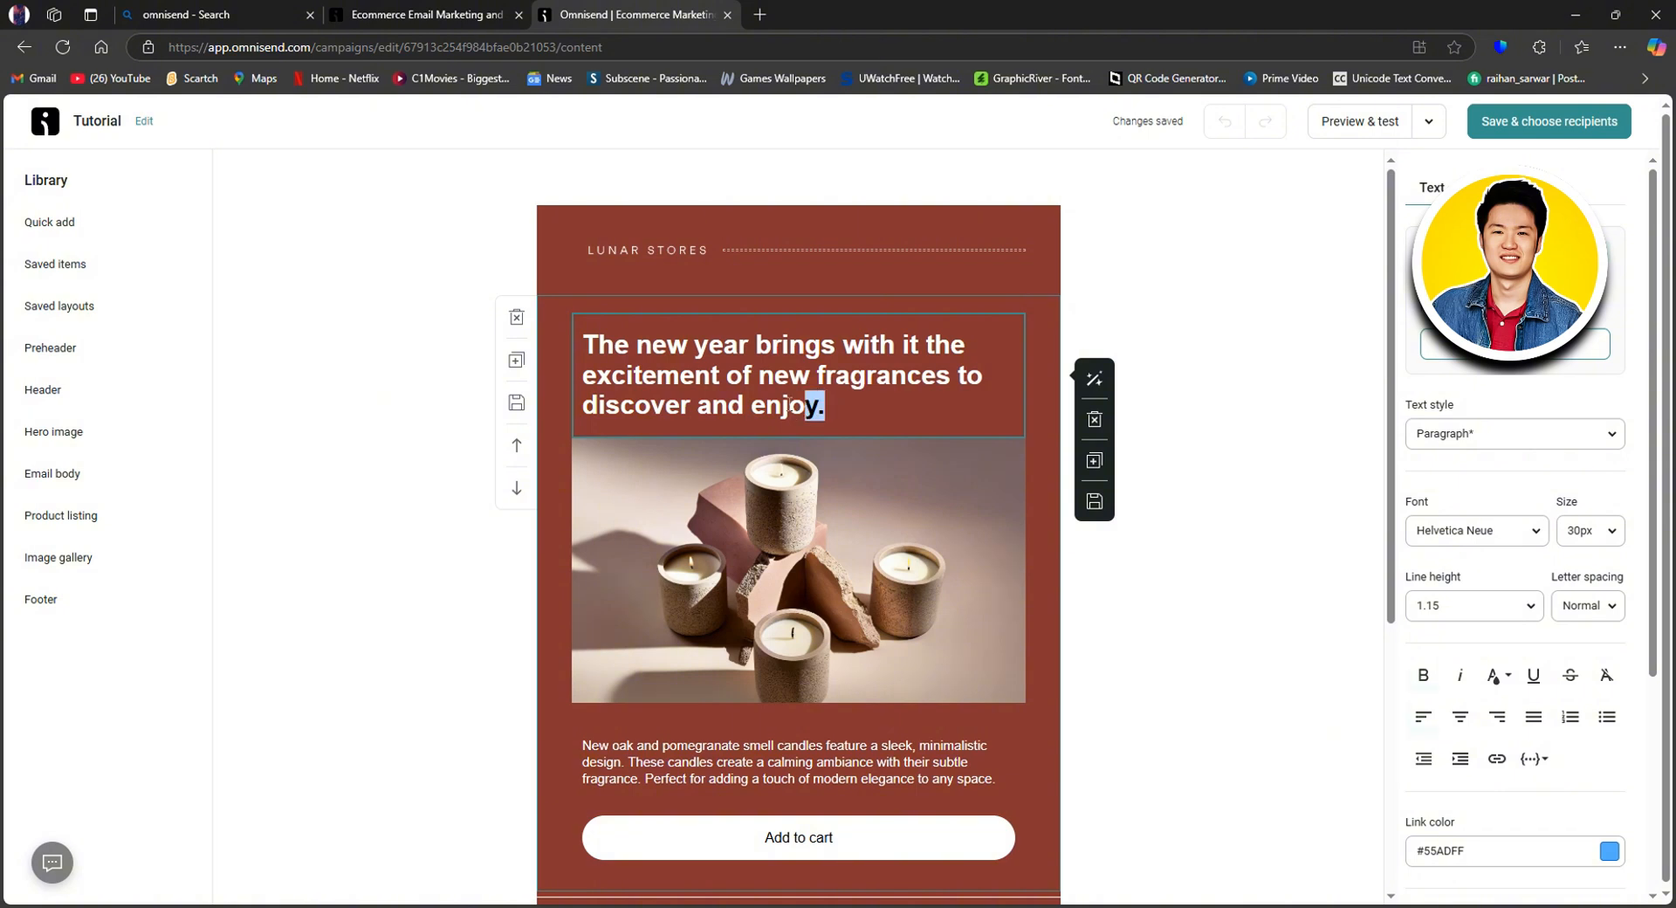
{"action": "left_click", "coordinate": [797, 400]}
{"action": "left_click", "coordinate": [687, 375]}
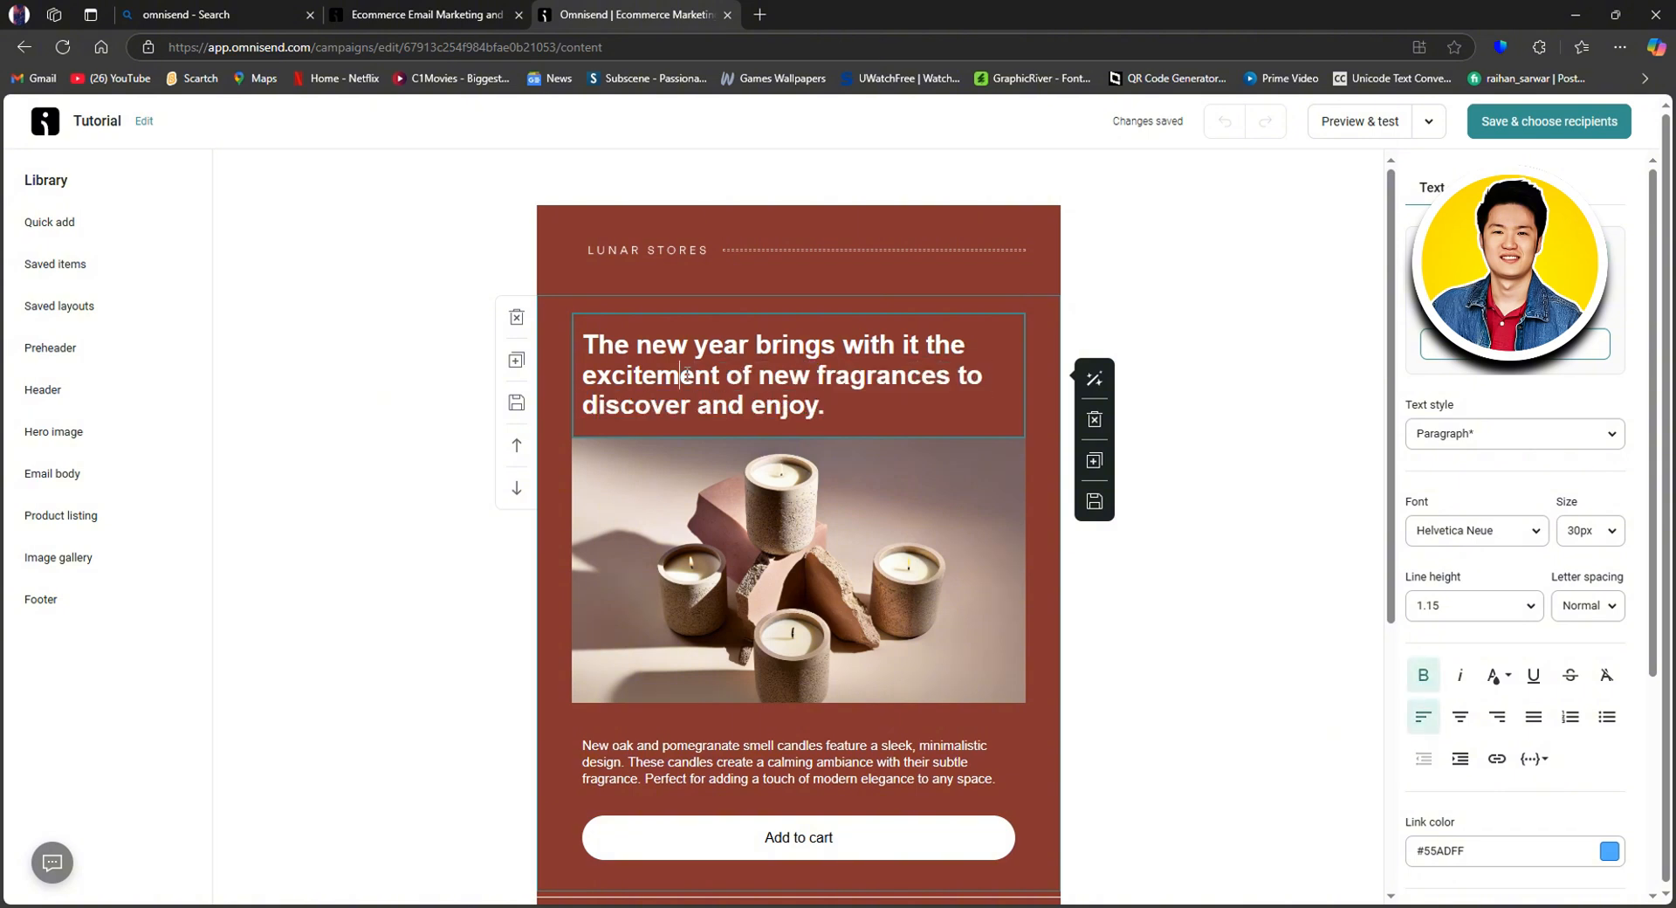
{"action": "type", "text": "f"}
{"action": "key", "text": "BackSpace"}
{"action": "left_click_drag", "start_coordinate": [818, 406], "coordinate": [953, 377]}
{"action": "left_click", "coordinate": [818, 406]}
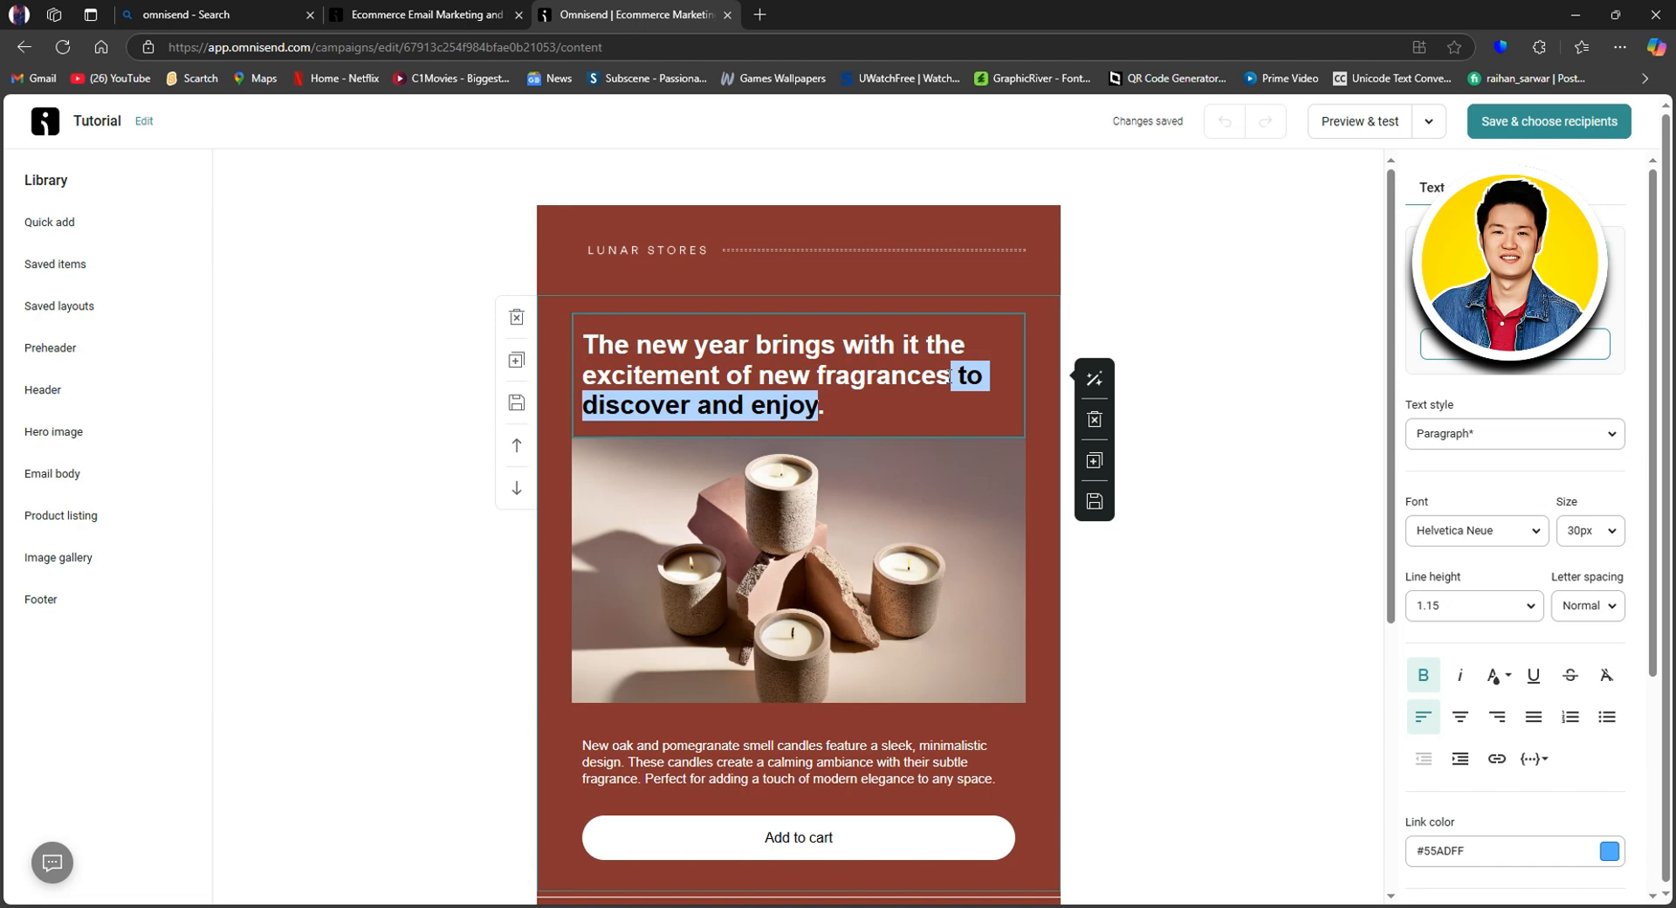
{"action": "type", "text": "!"}
{"action": "key", "text": "Delete"}
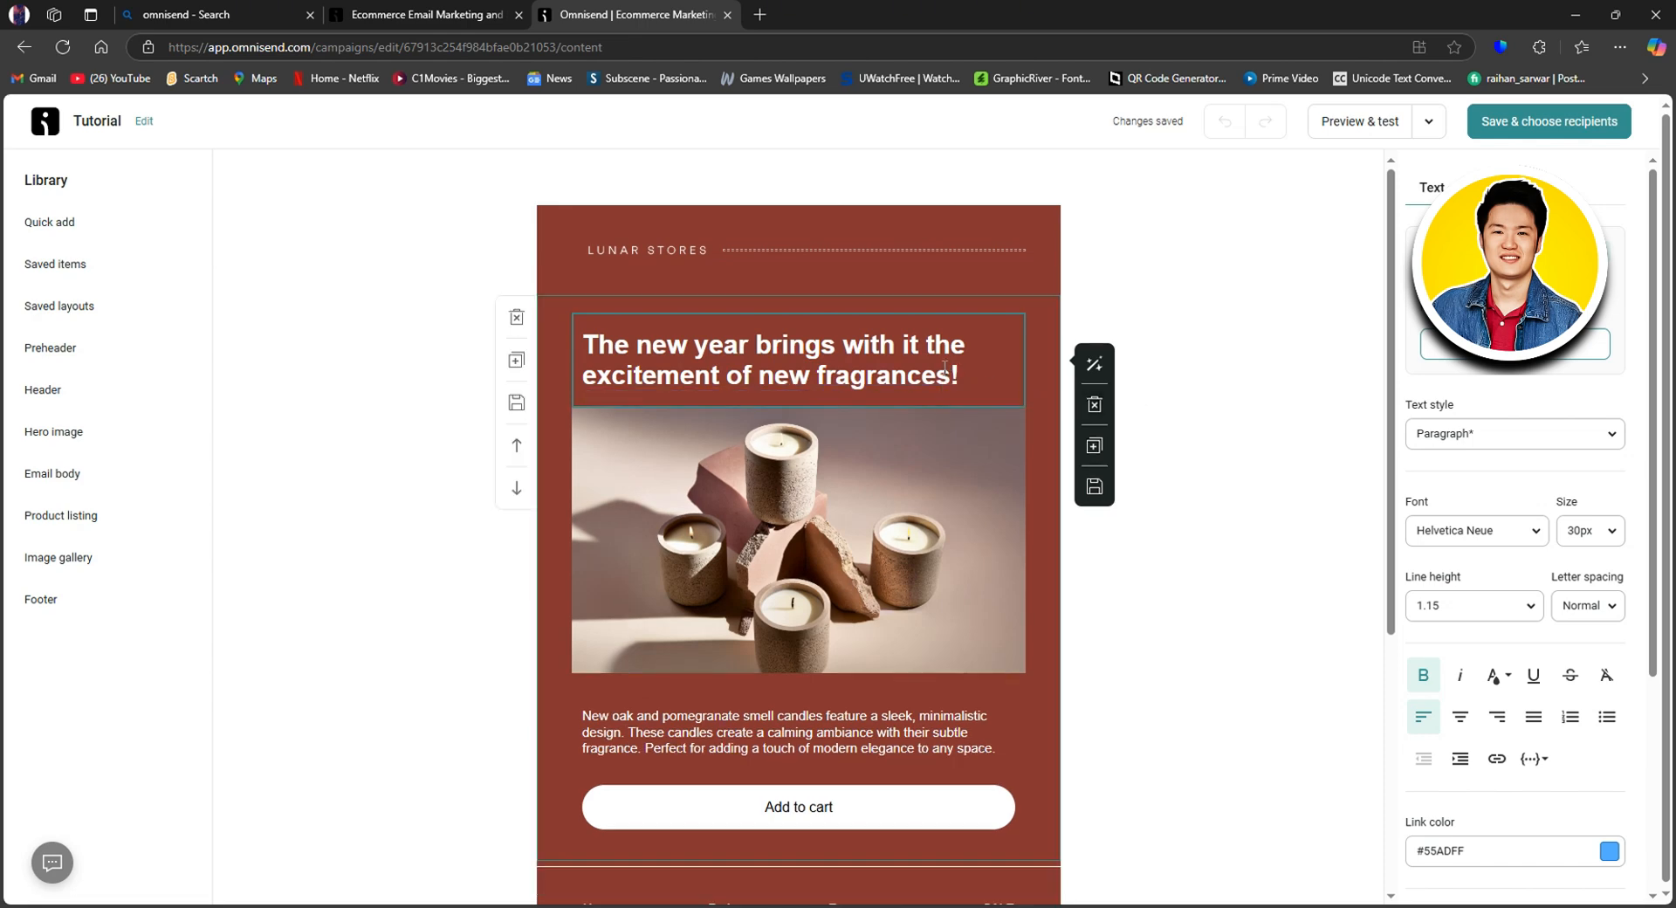
Move the headline and candle image layout above the LUNAR STORES header and back below it, and duplicate the layout.
{"action": "left_click_drag", "start_coordinate": [960, 377], "coordinate": [585, 334]}
{"action": "key", "text": "ctrl+z"}
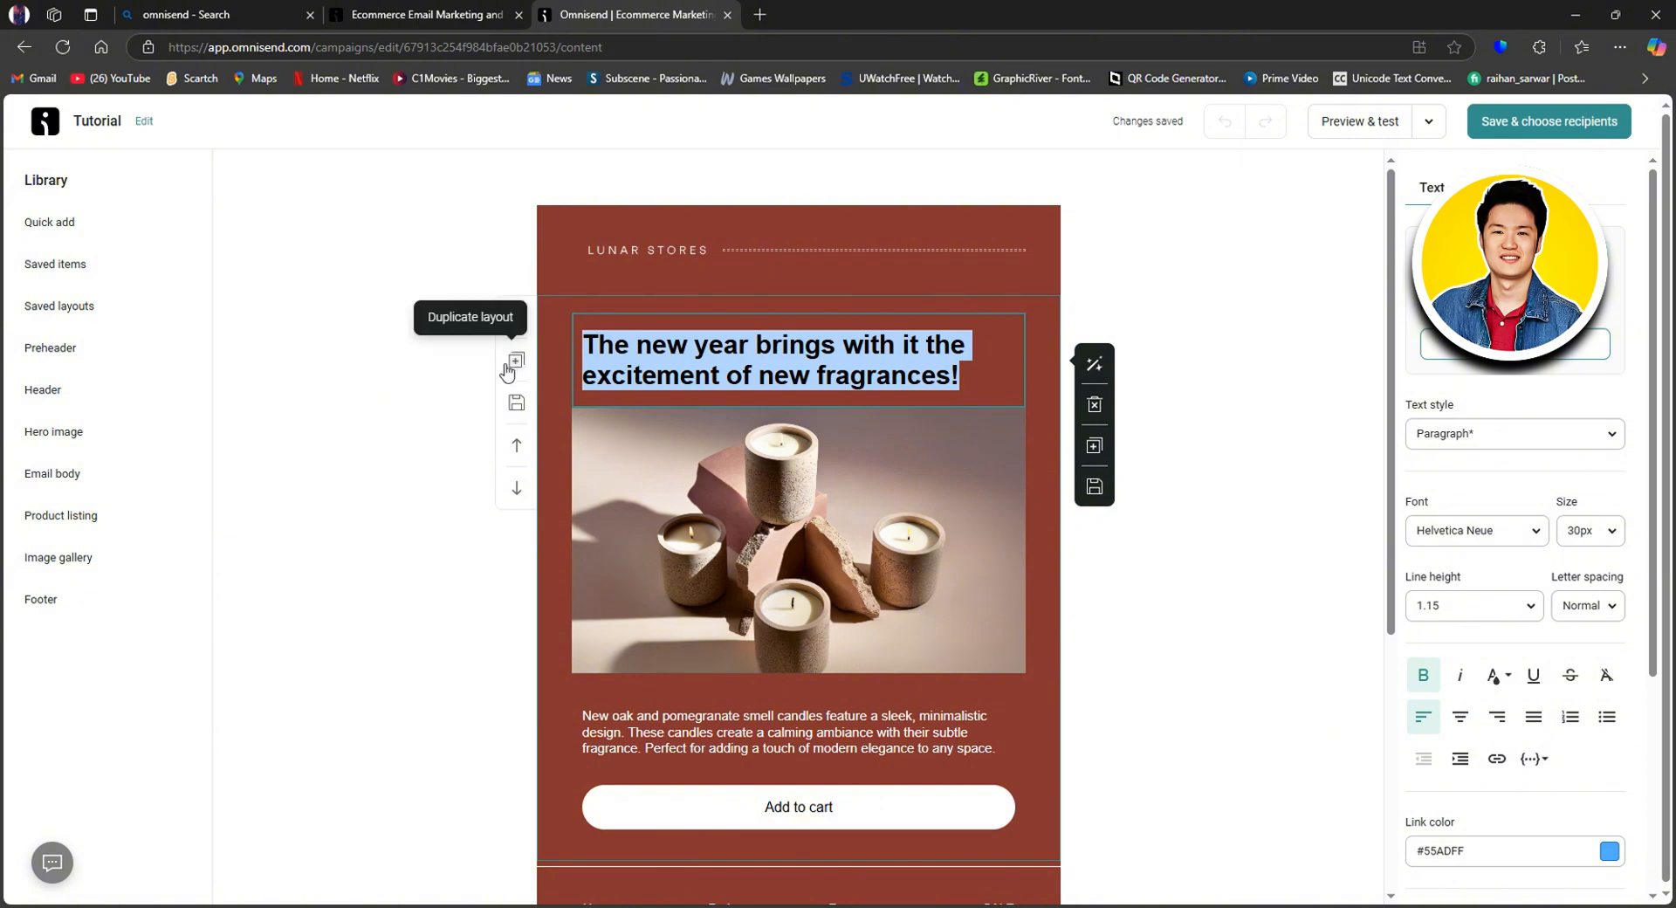
{"action": "left_click", "coordinate": [516, 447]}
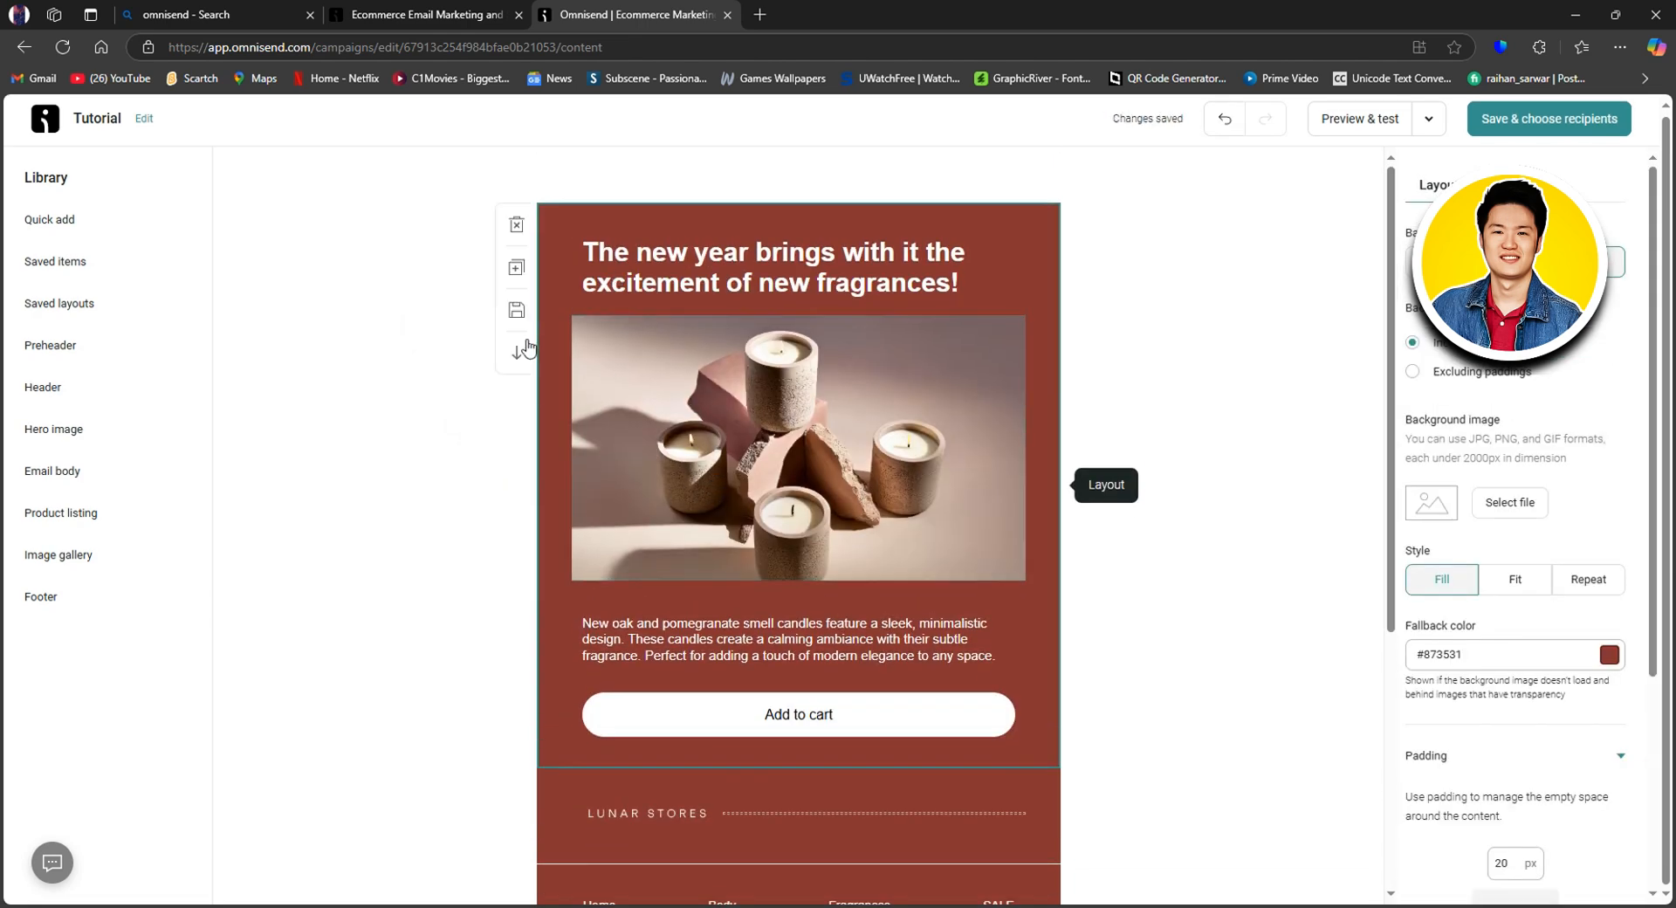
{"action": "left_click", "coordinate": [517, 350]}
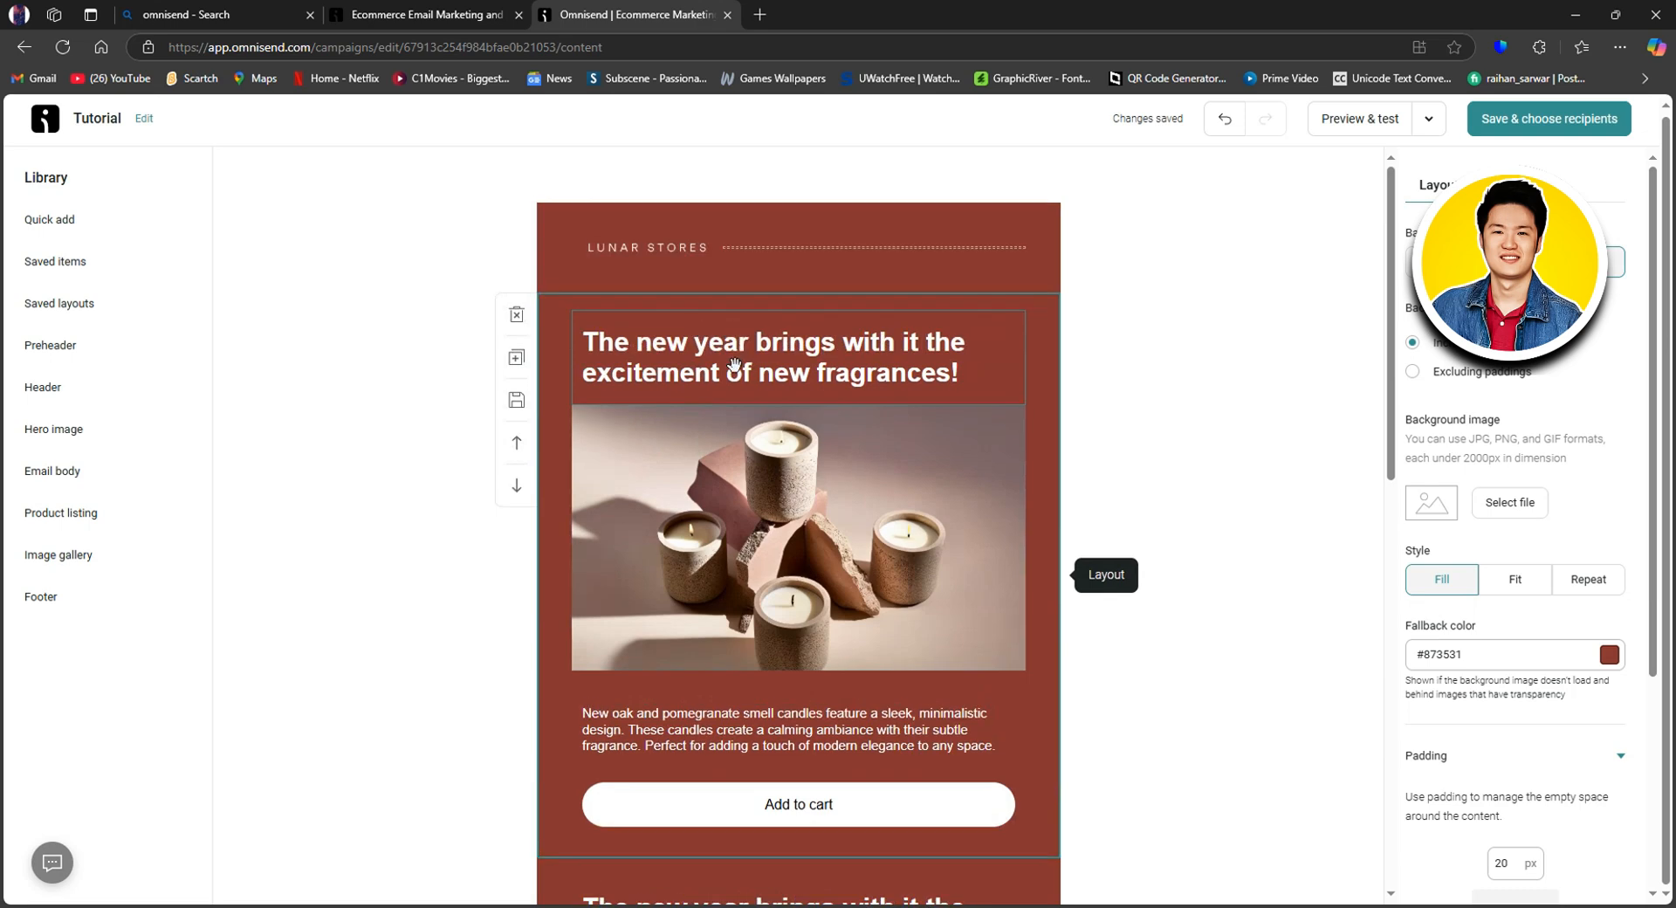
Set the first fragrance headline's font to Abril Fatface and its size to 21px.
{"action": "left_click", "coordinate": [733, 359]}
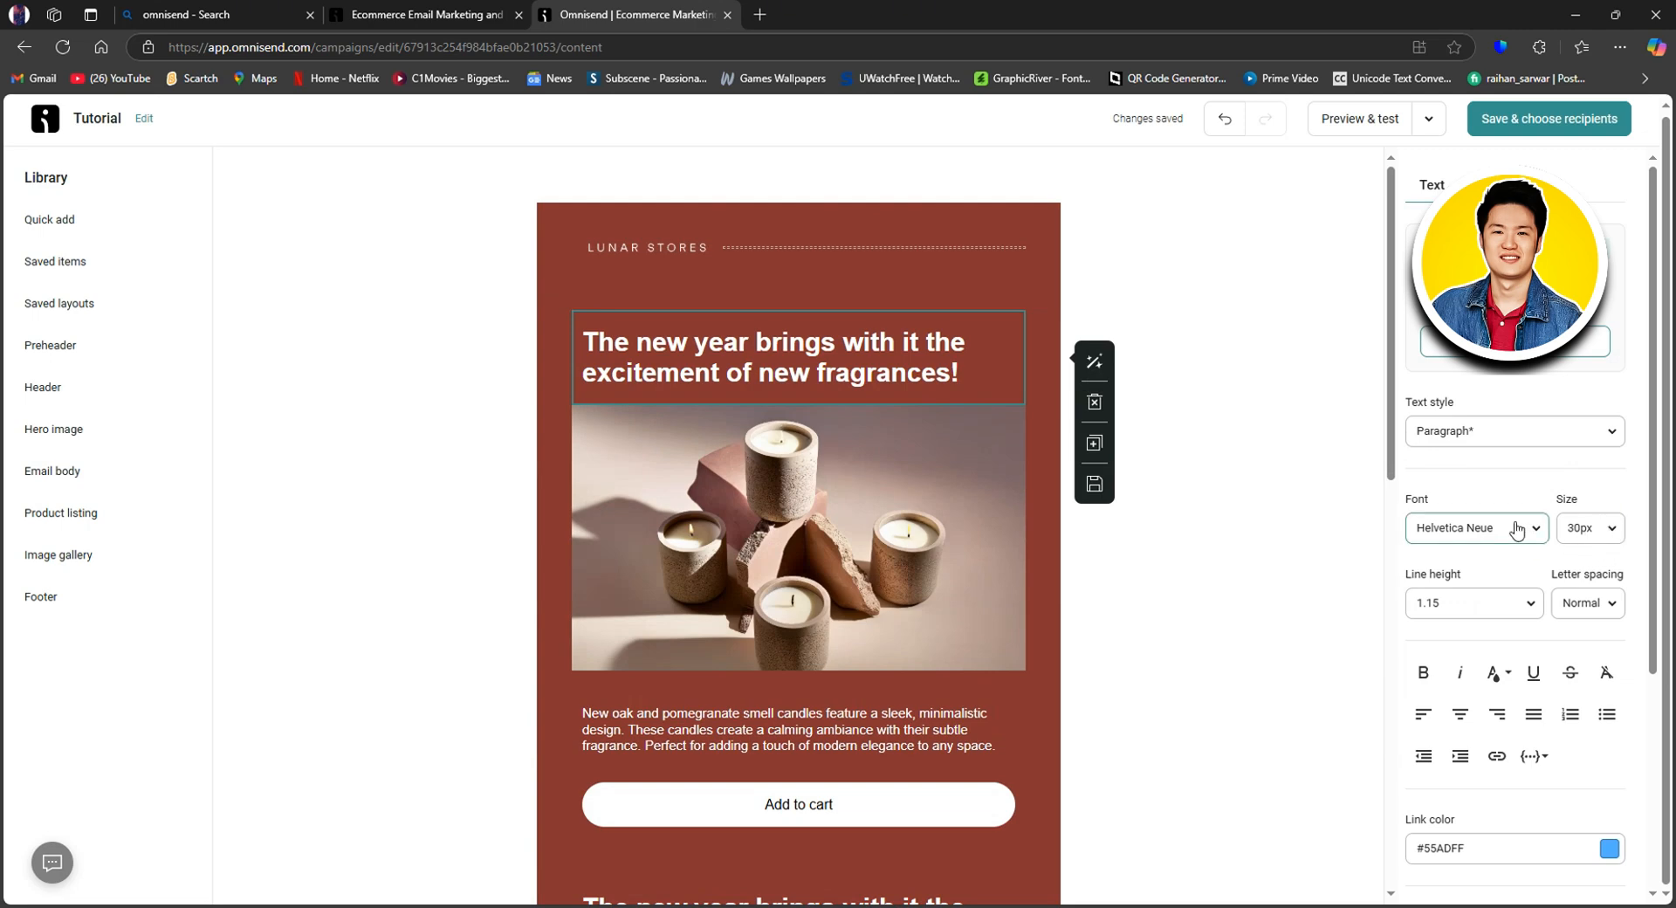
{"action": "left_click", "coordinate": [1539, 531]}
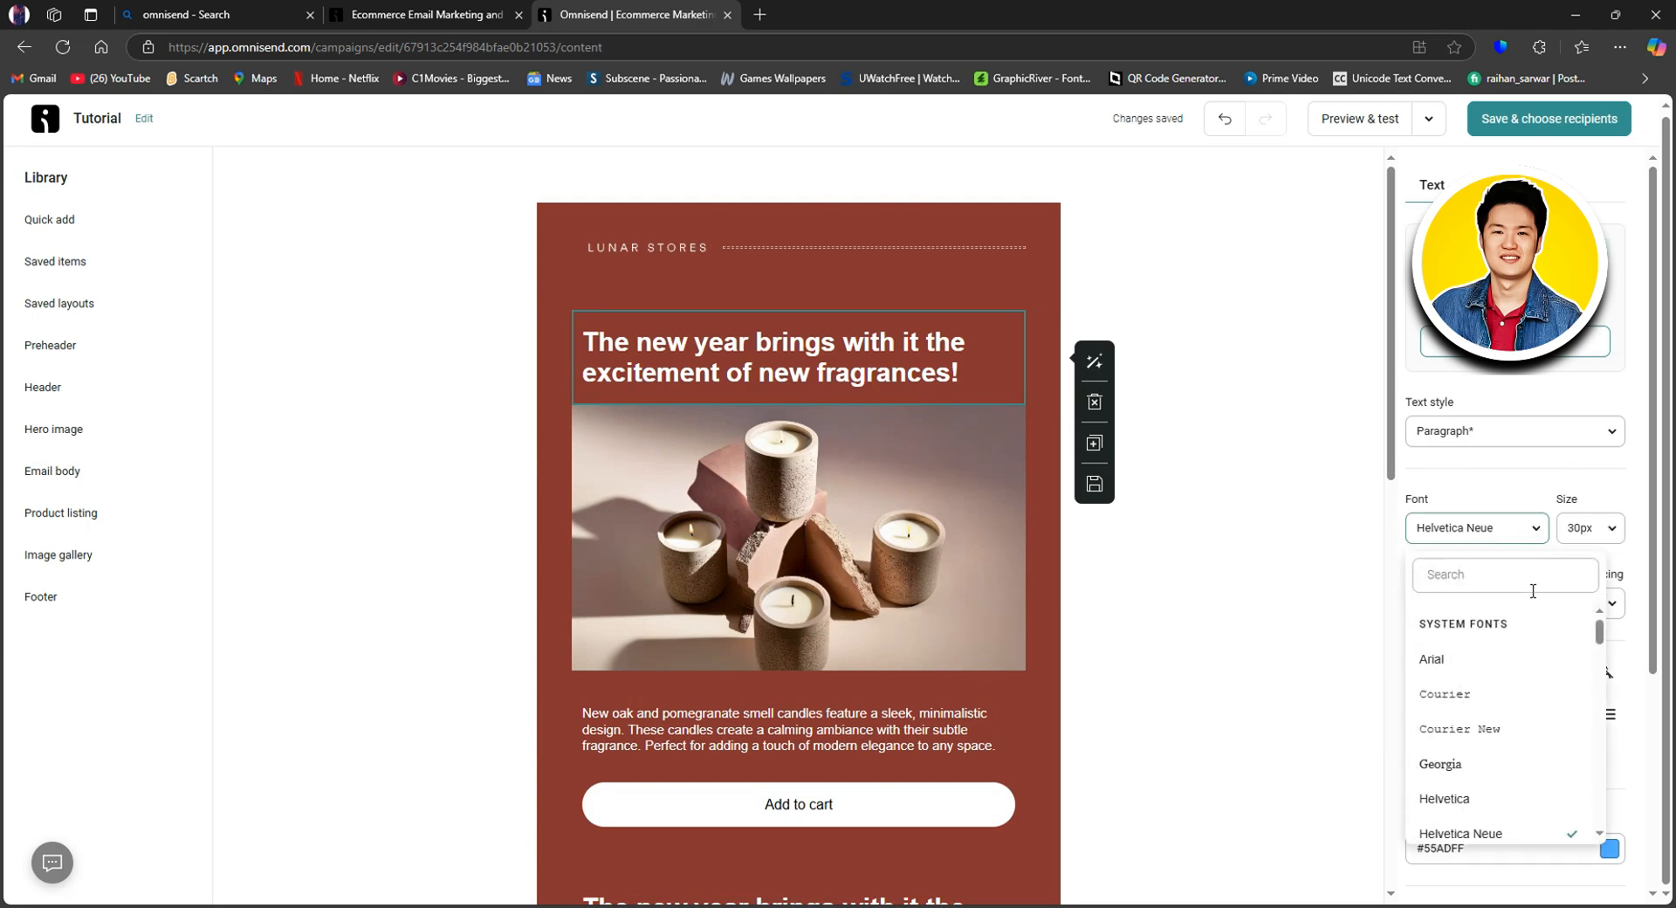
{"action": "scroll", "coordinate": [1523, 677], "scroll_direction": "down", "scroll_amount": 3}
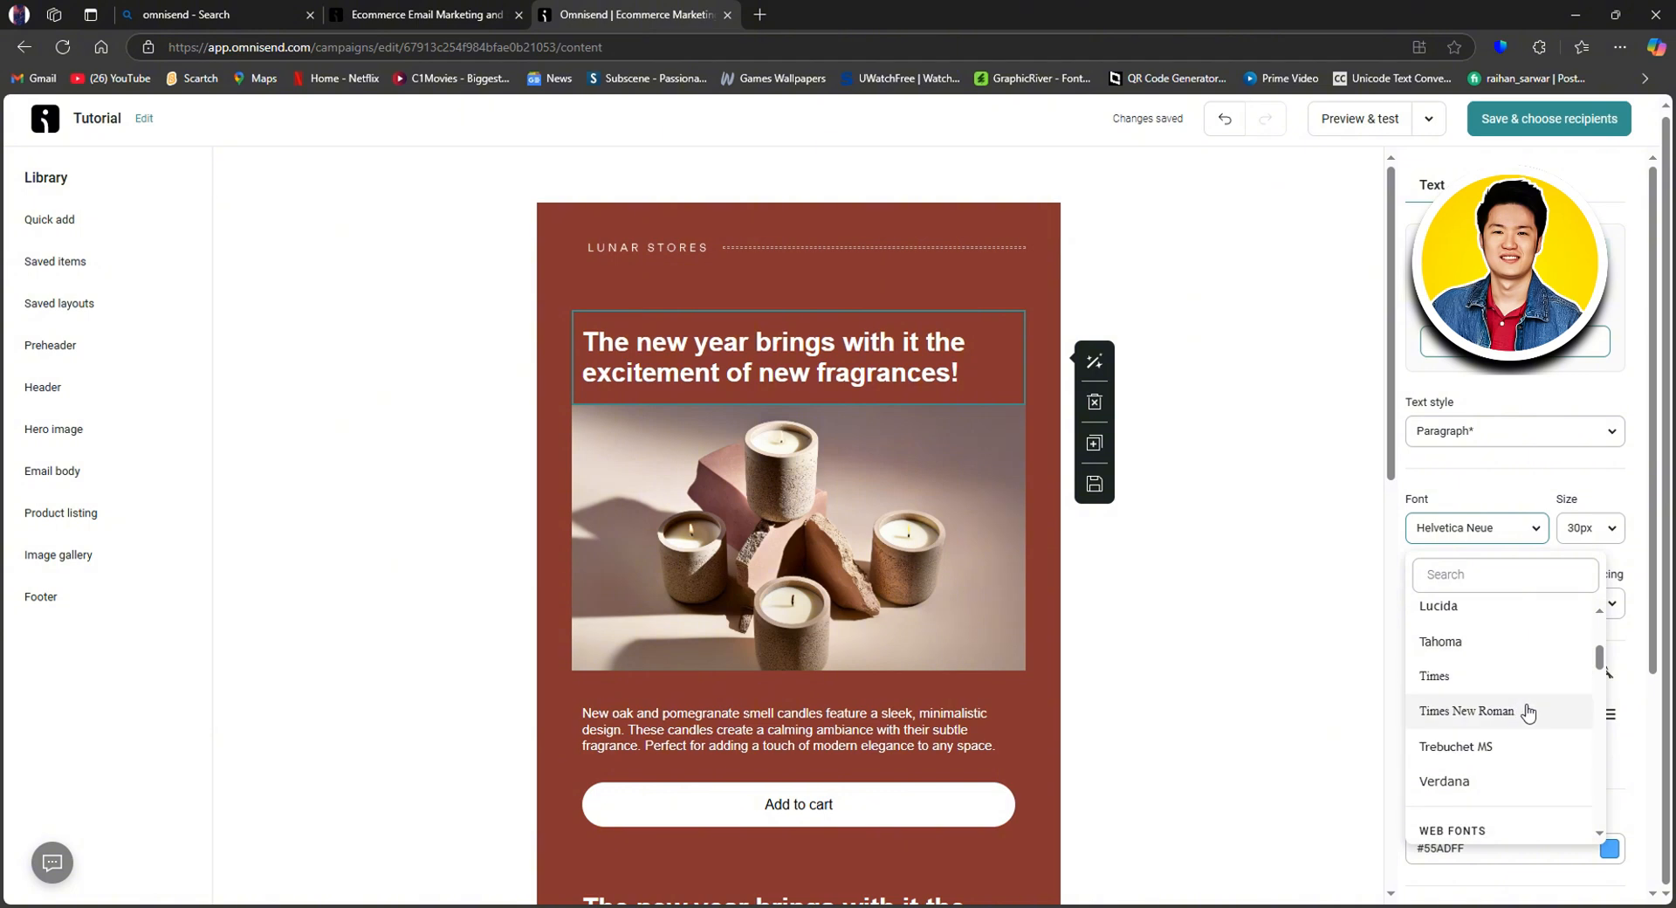
{"action": "scroll", "coordinate": [1528, 712], "scroll_direction": "down", "scroll_amount": 3}
{"action": "left_click", "coordinate": [1505, 698]}
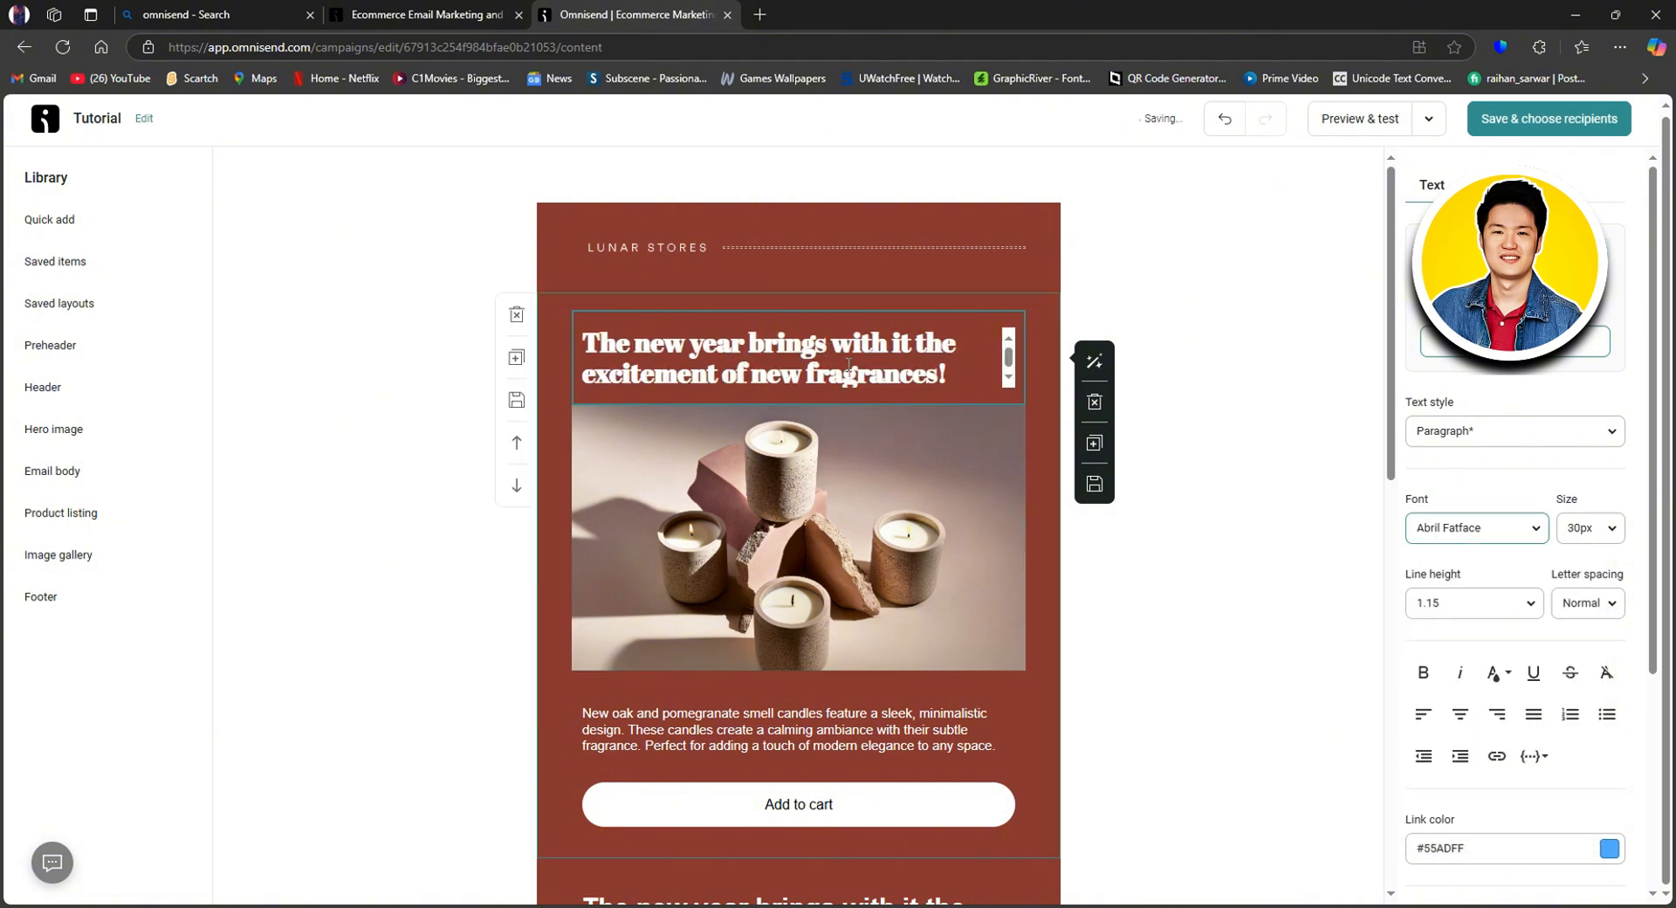
{"action": "left_click", "coordinate": [1614, 536]}
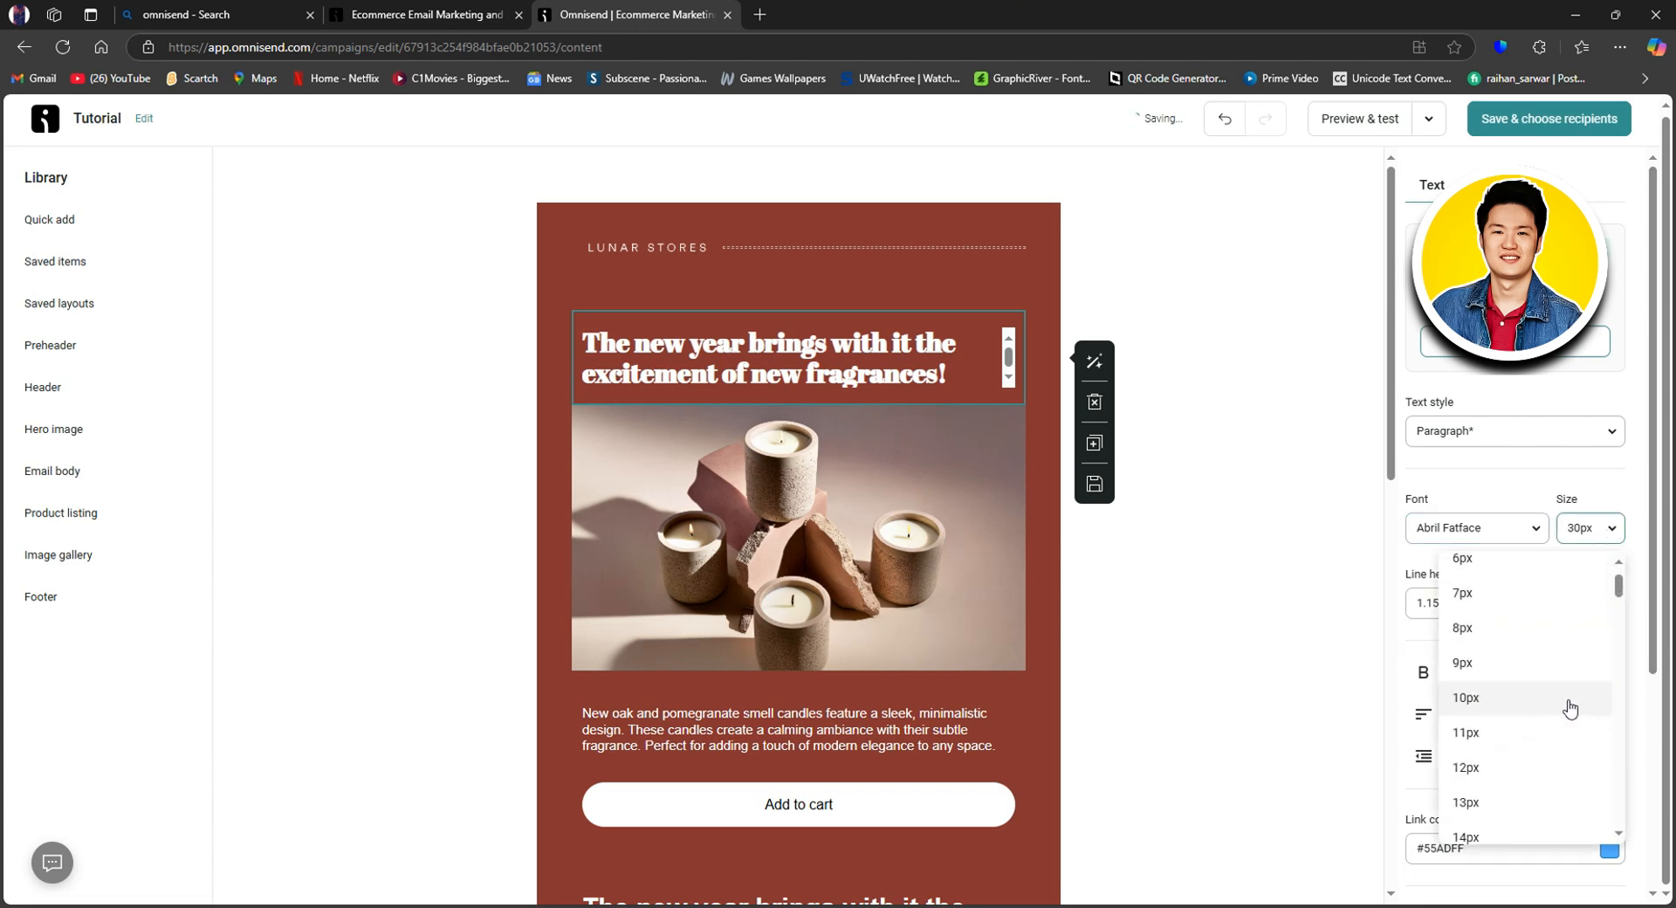
{"action": "scroll", "coordinate": [1571, 709], "scroll_direction": "down", "scroll_amount": 2}
{"action": "scroll", "coordinate": [1569, 706], "scroll_direction": "down", "scroll_amount": 2}
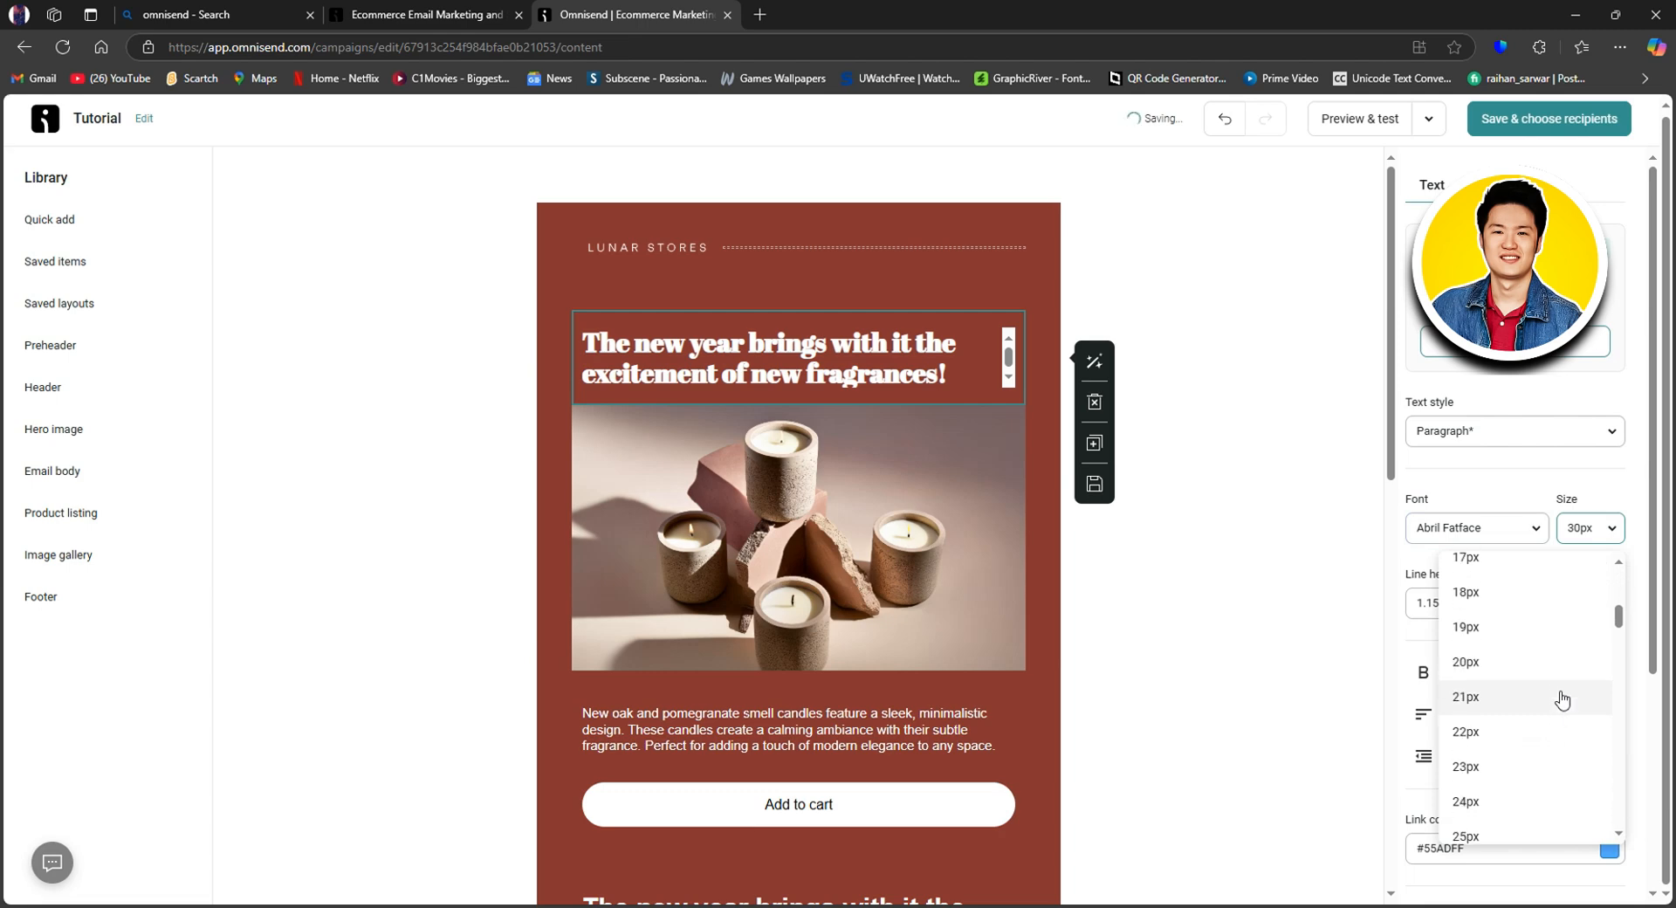
{"action": "left_click", "coordinate": [1520, 700]}
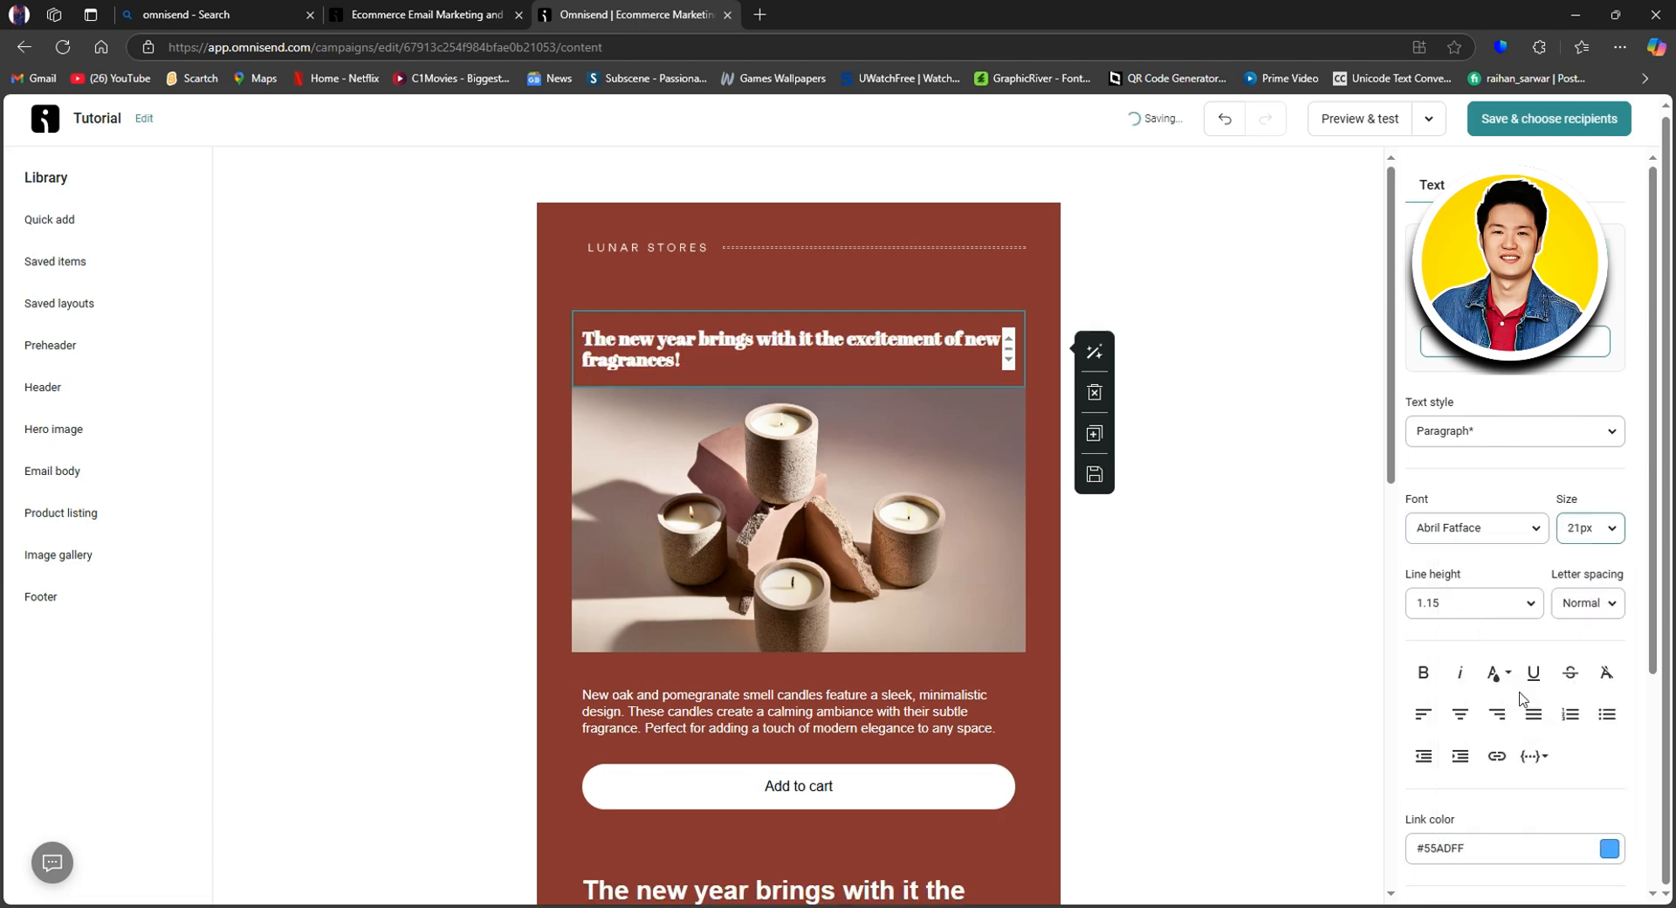
Enlarge the first fragrance headline to 35px and center its text.
{"action": "left_click", "coordinate": [1617, 540]}
{"action": "scroll", "coordinate": [1579, 650], "scroll_direction": "down", "scroll_amount": 4}
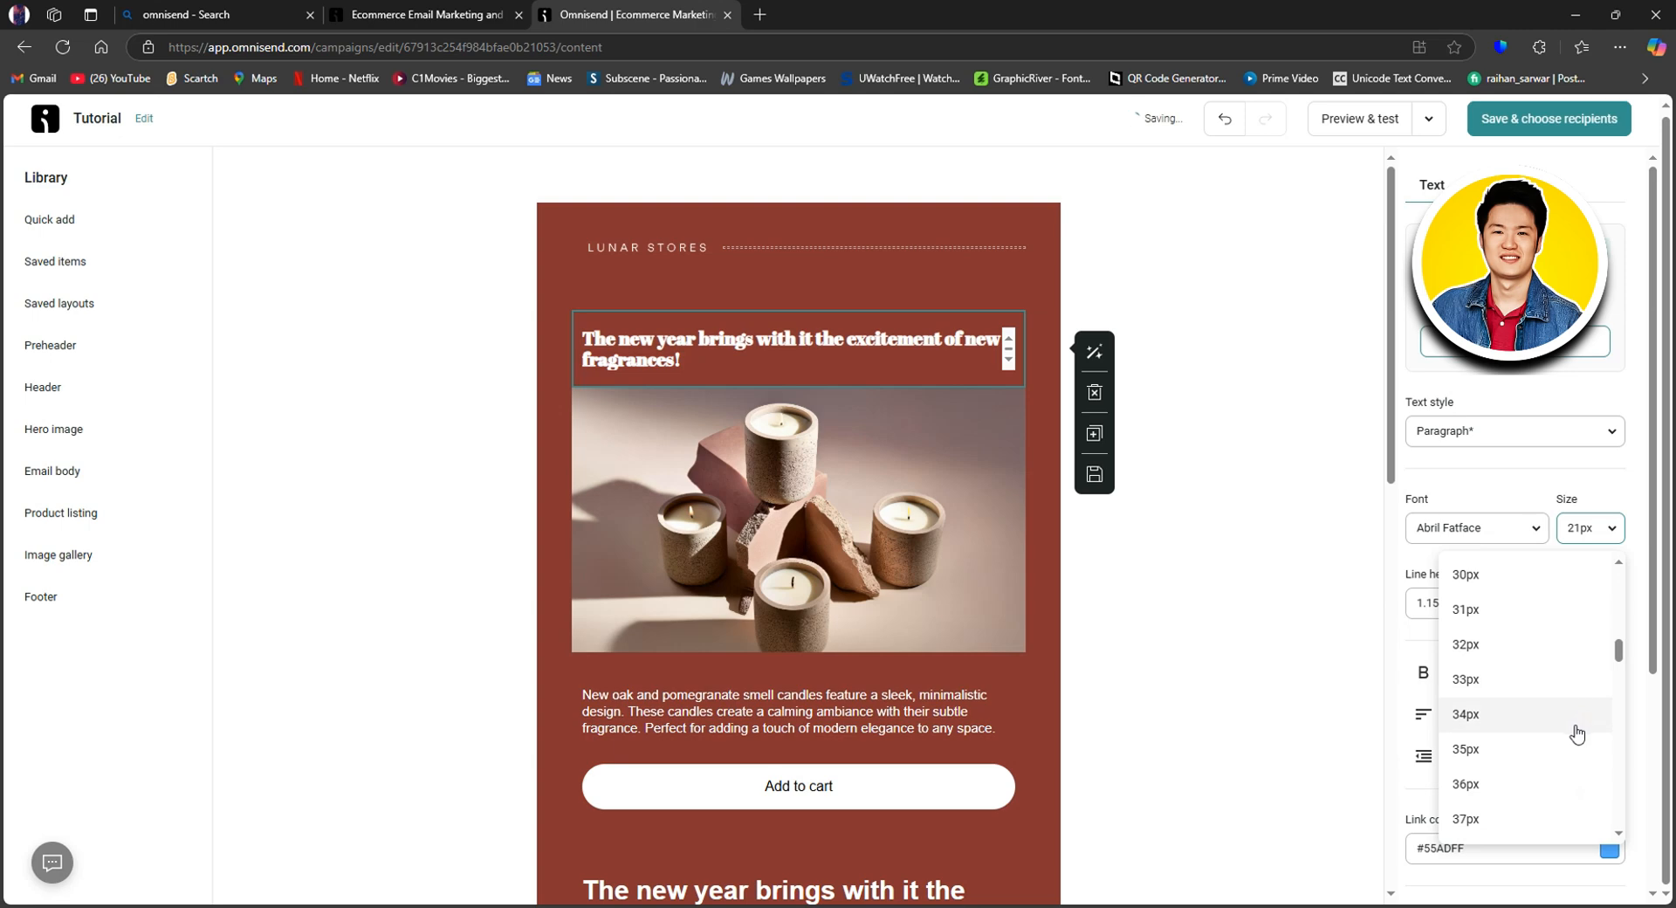
{"action": "left_click", "coordinate": [1508, 749]}
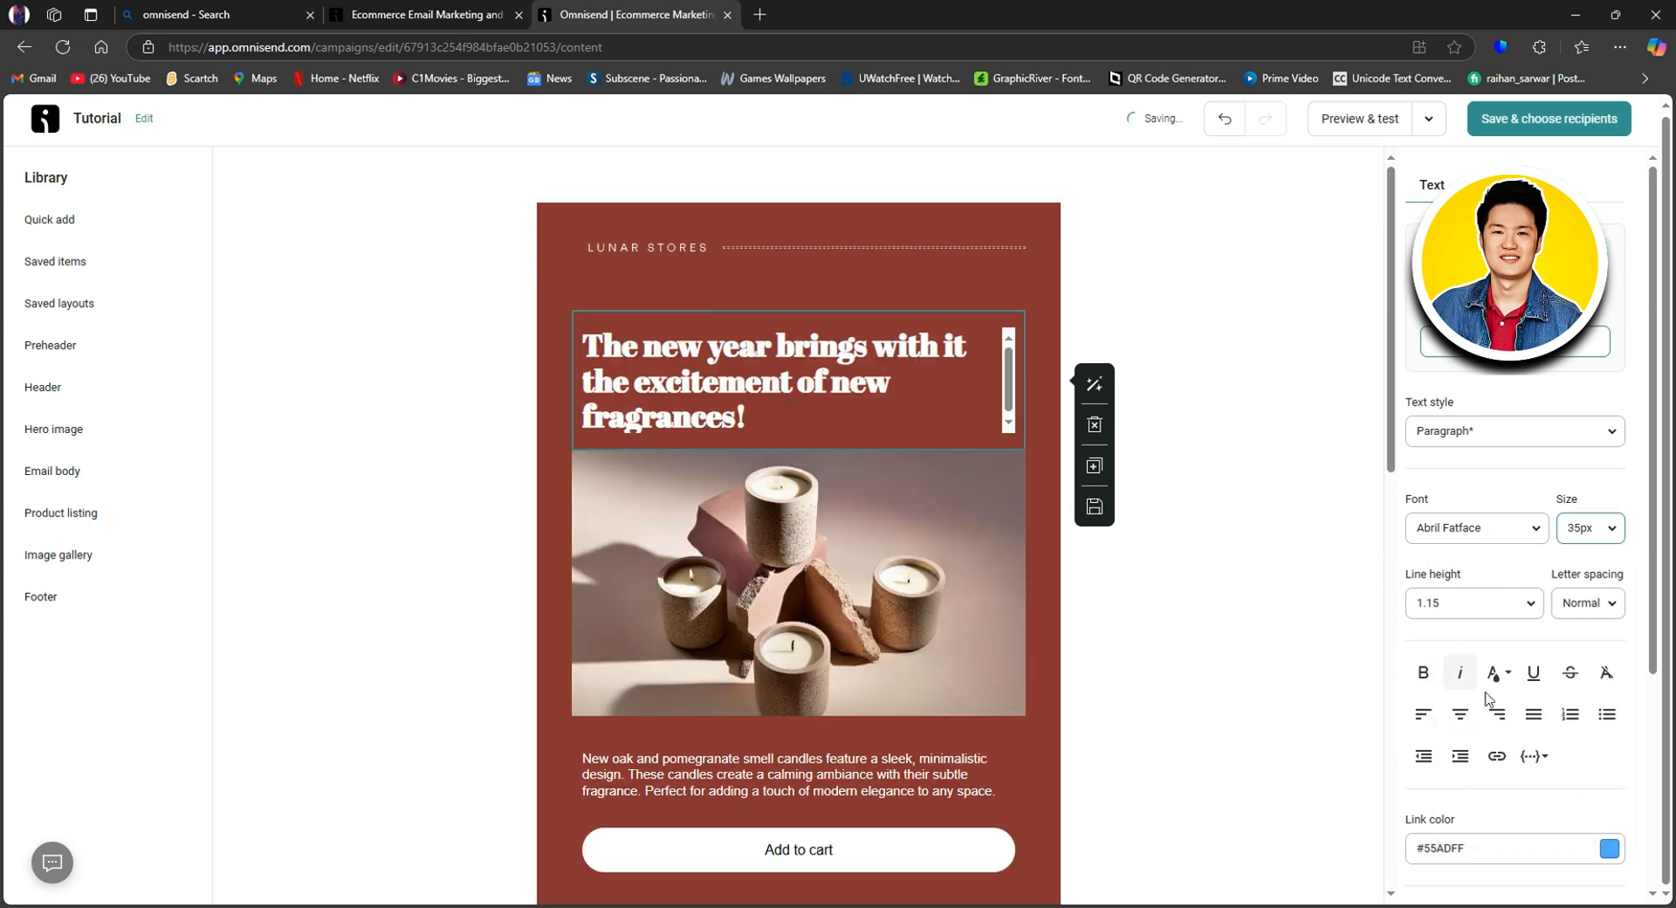
{"action": "left_click", "coordinate": [1535, 715]}
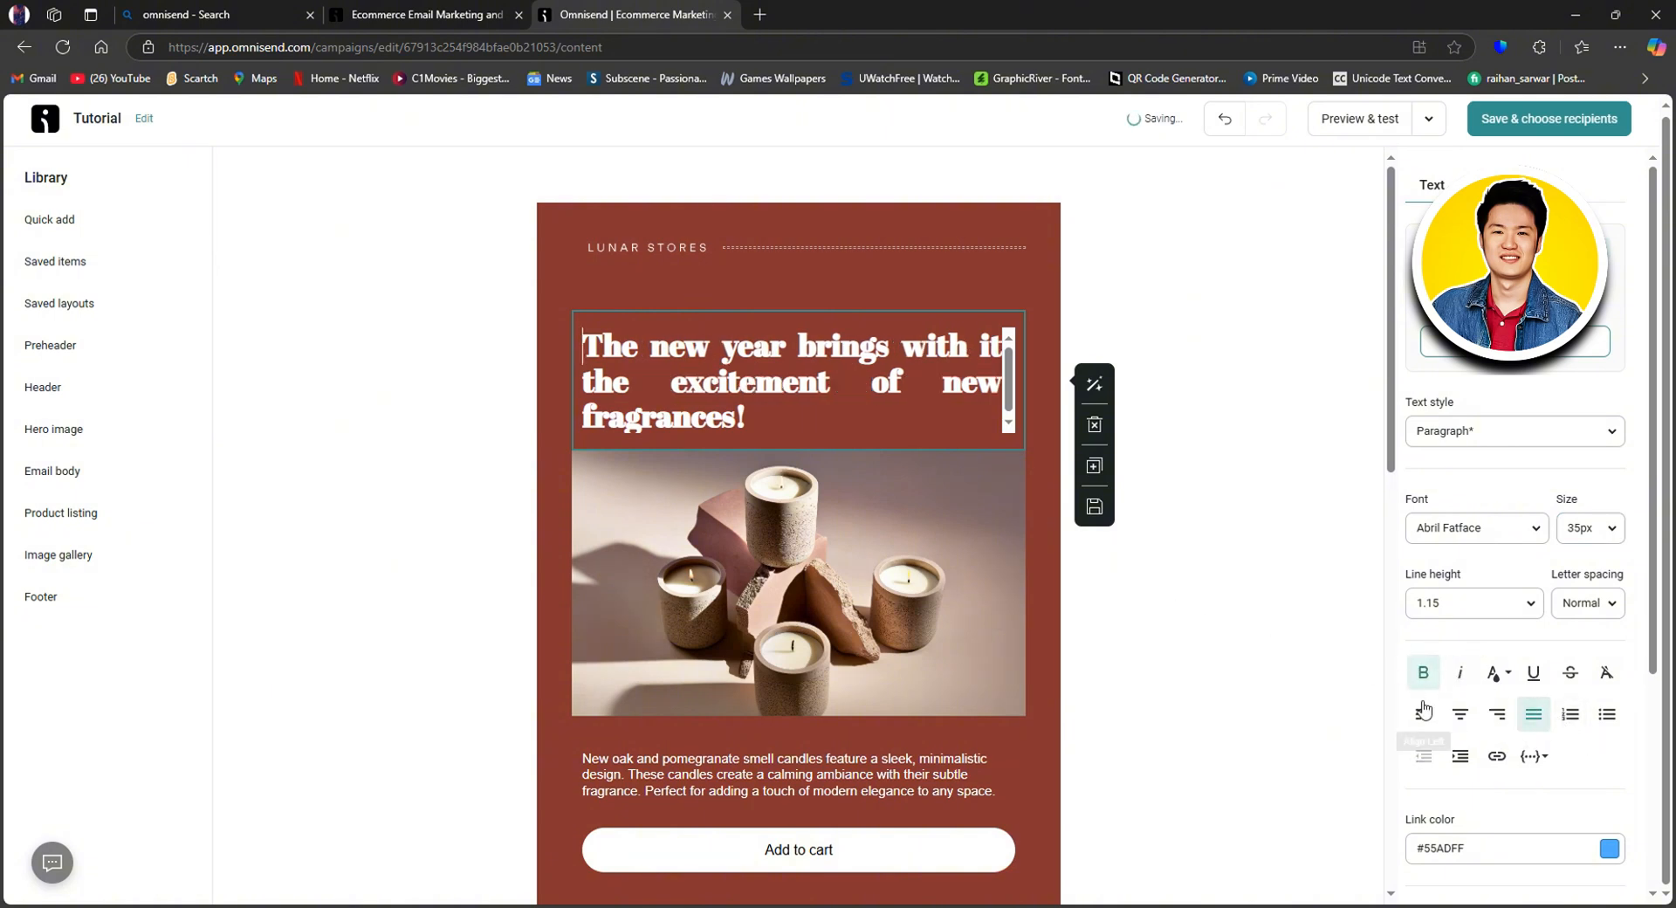
{"action": "left_click", "coordinate": [1460, 714]}
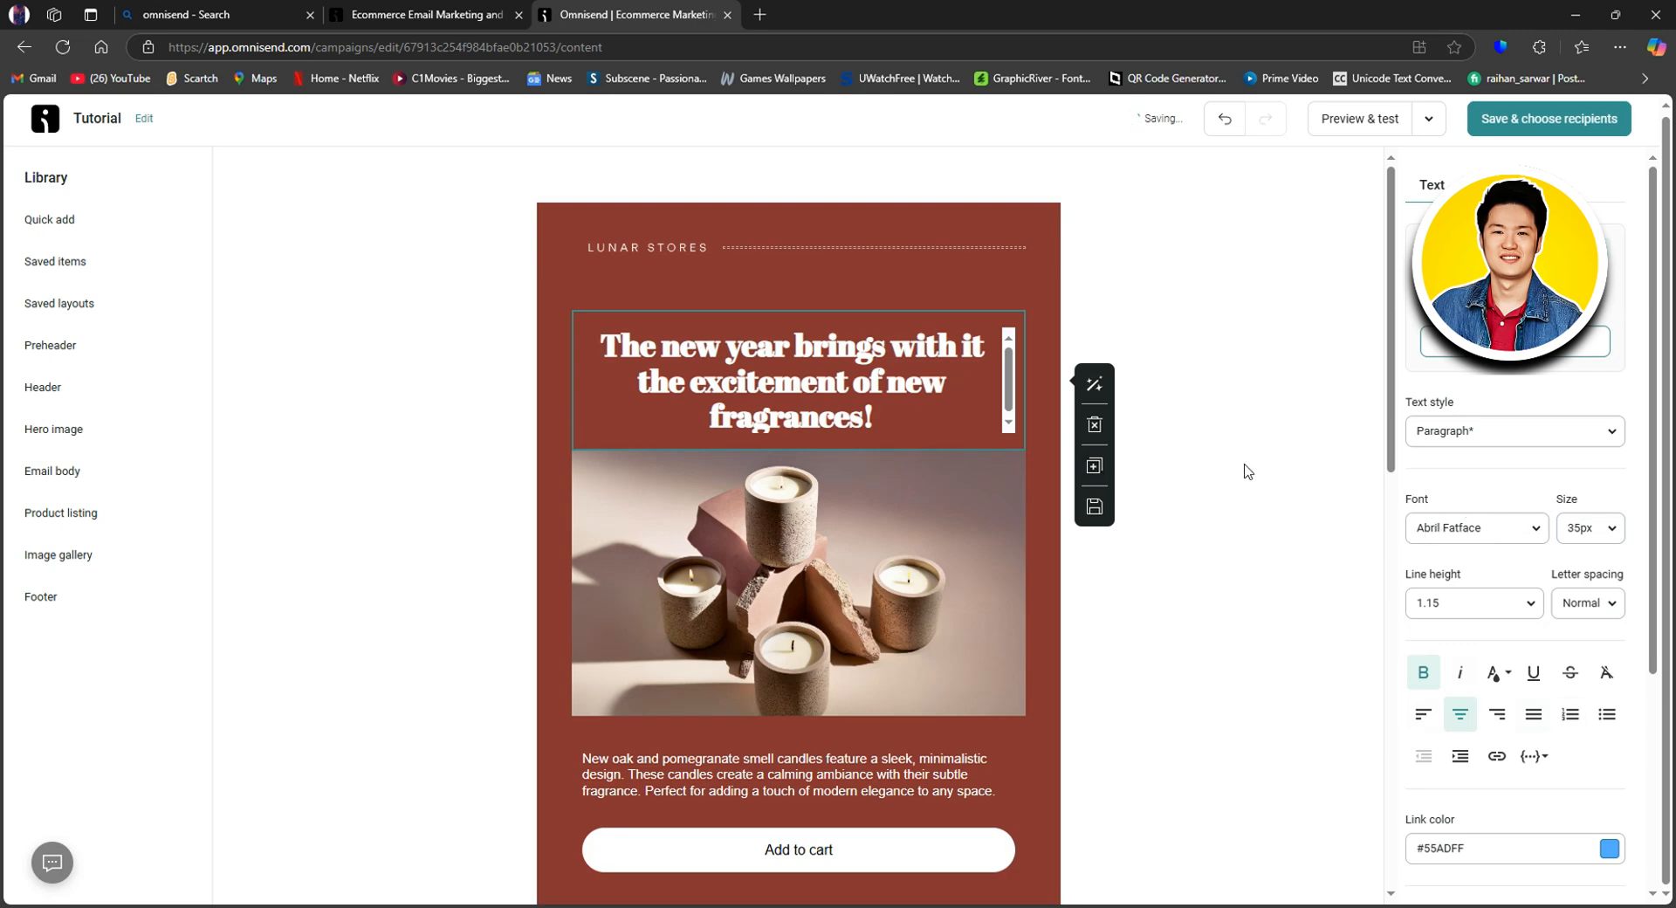
Examine the headline's link color palette and padding settings.
{"action": "scroll", "coordinate": [1484, 643], "scroll_direction": "down", "scroll_amount": 3}
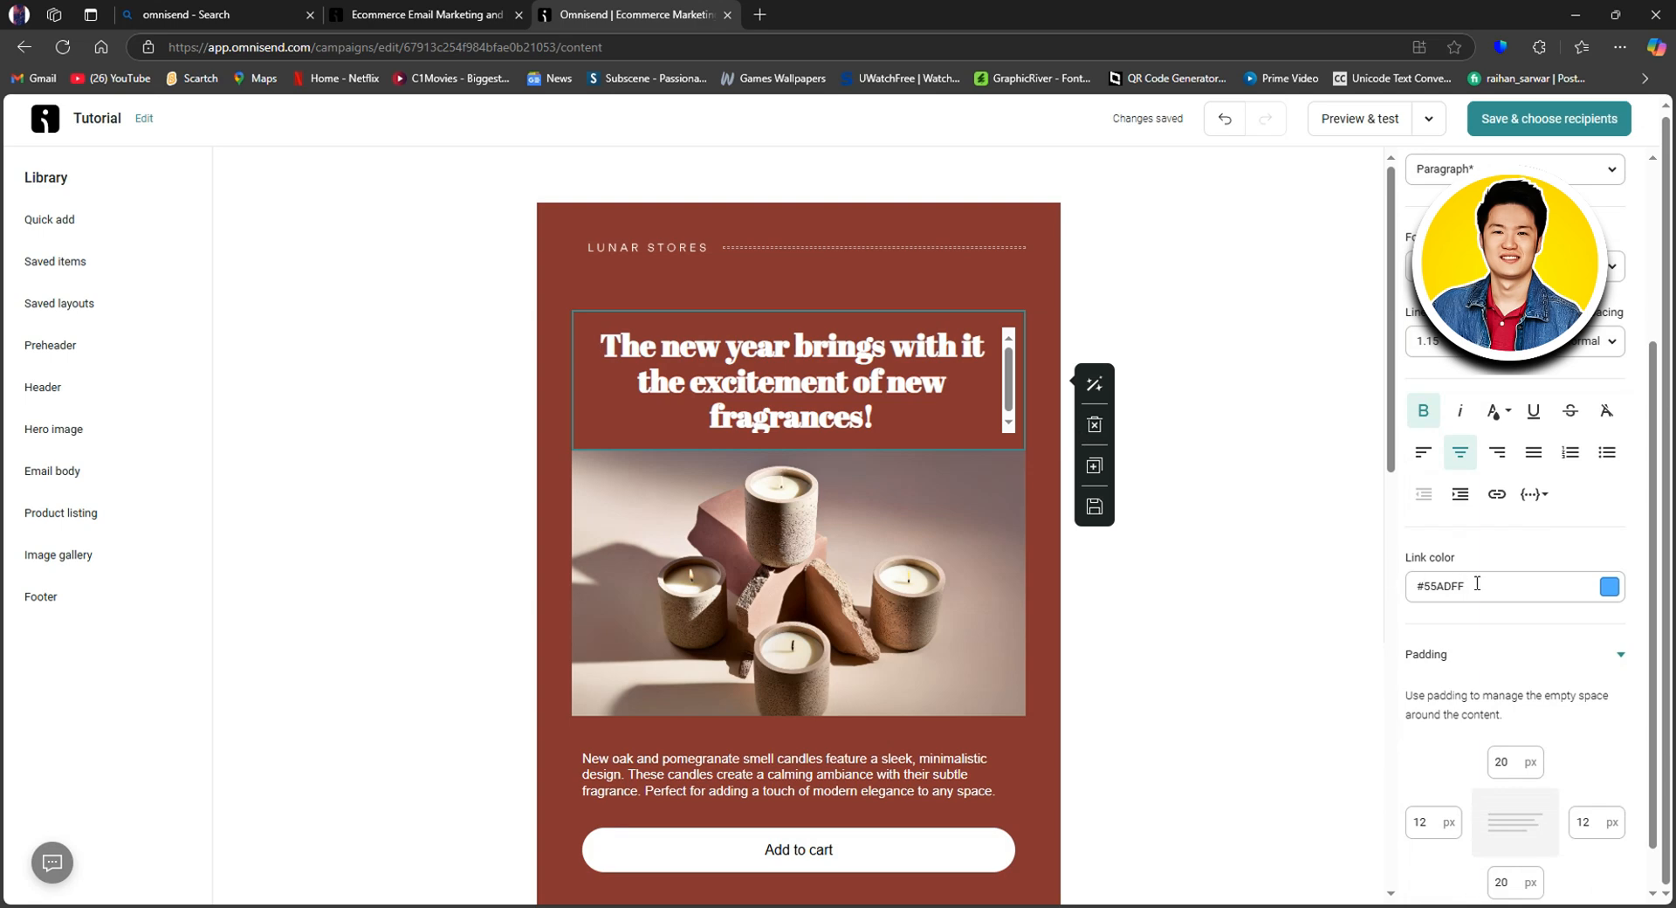
{"action": "left_click", "coordinate": [1609, 587]}
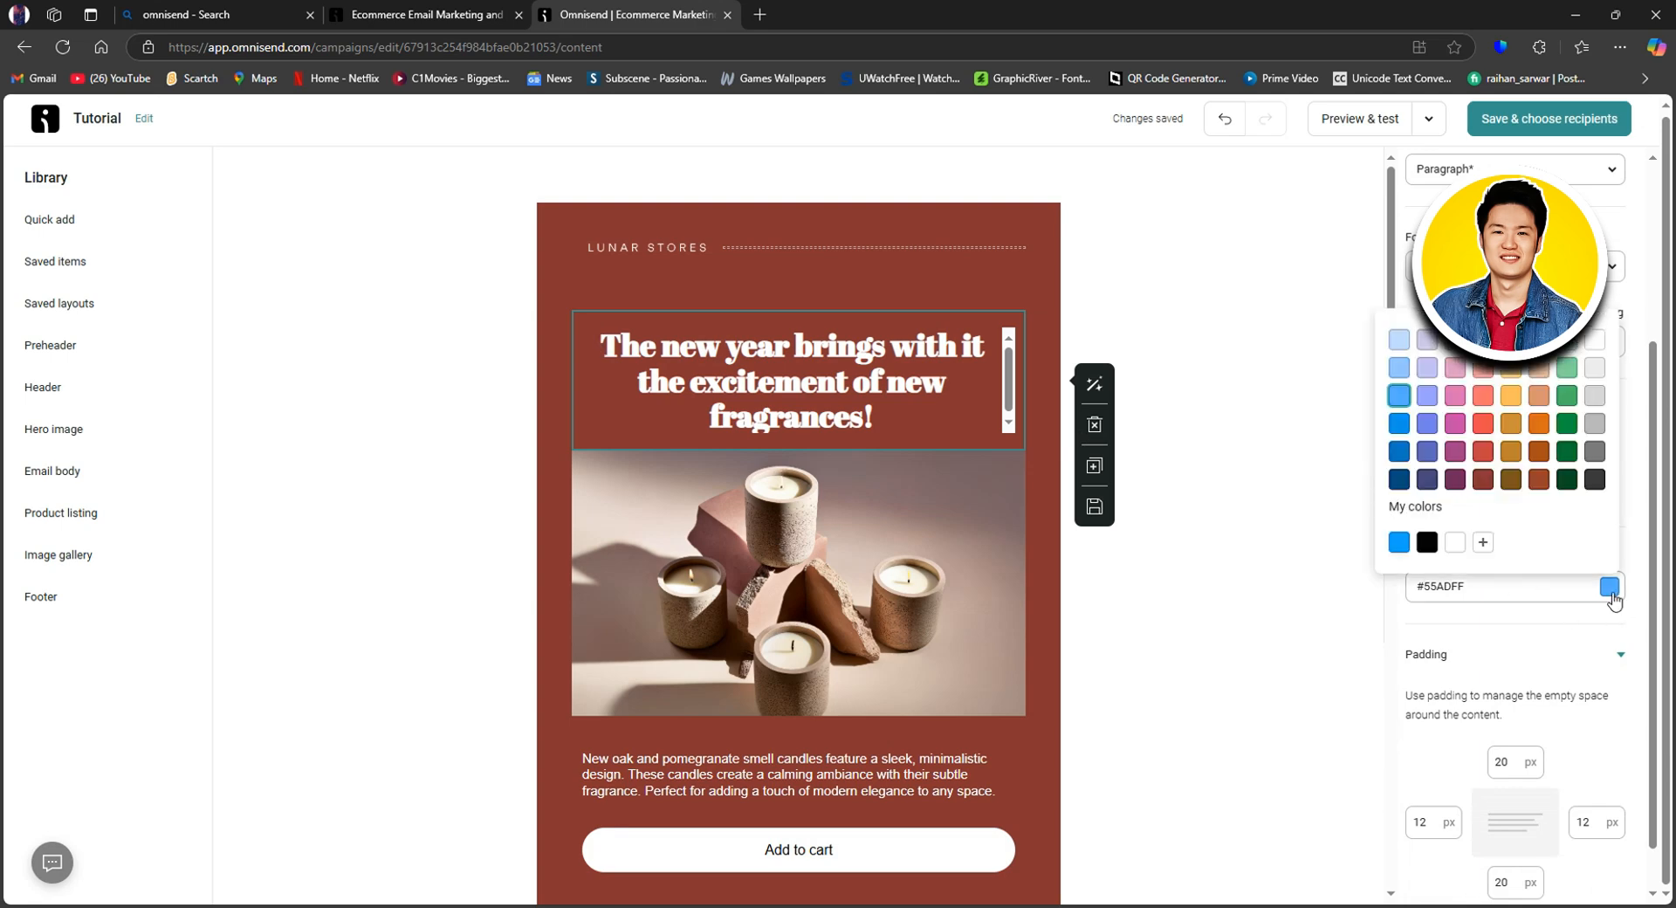
{"action": "left_click", "coordinate": [1553, 630]}
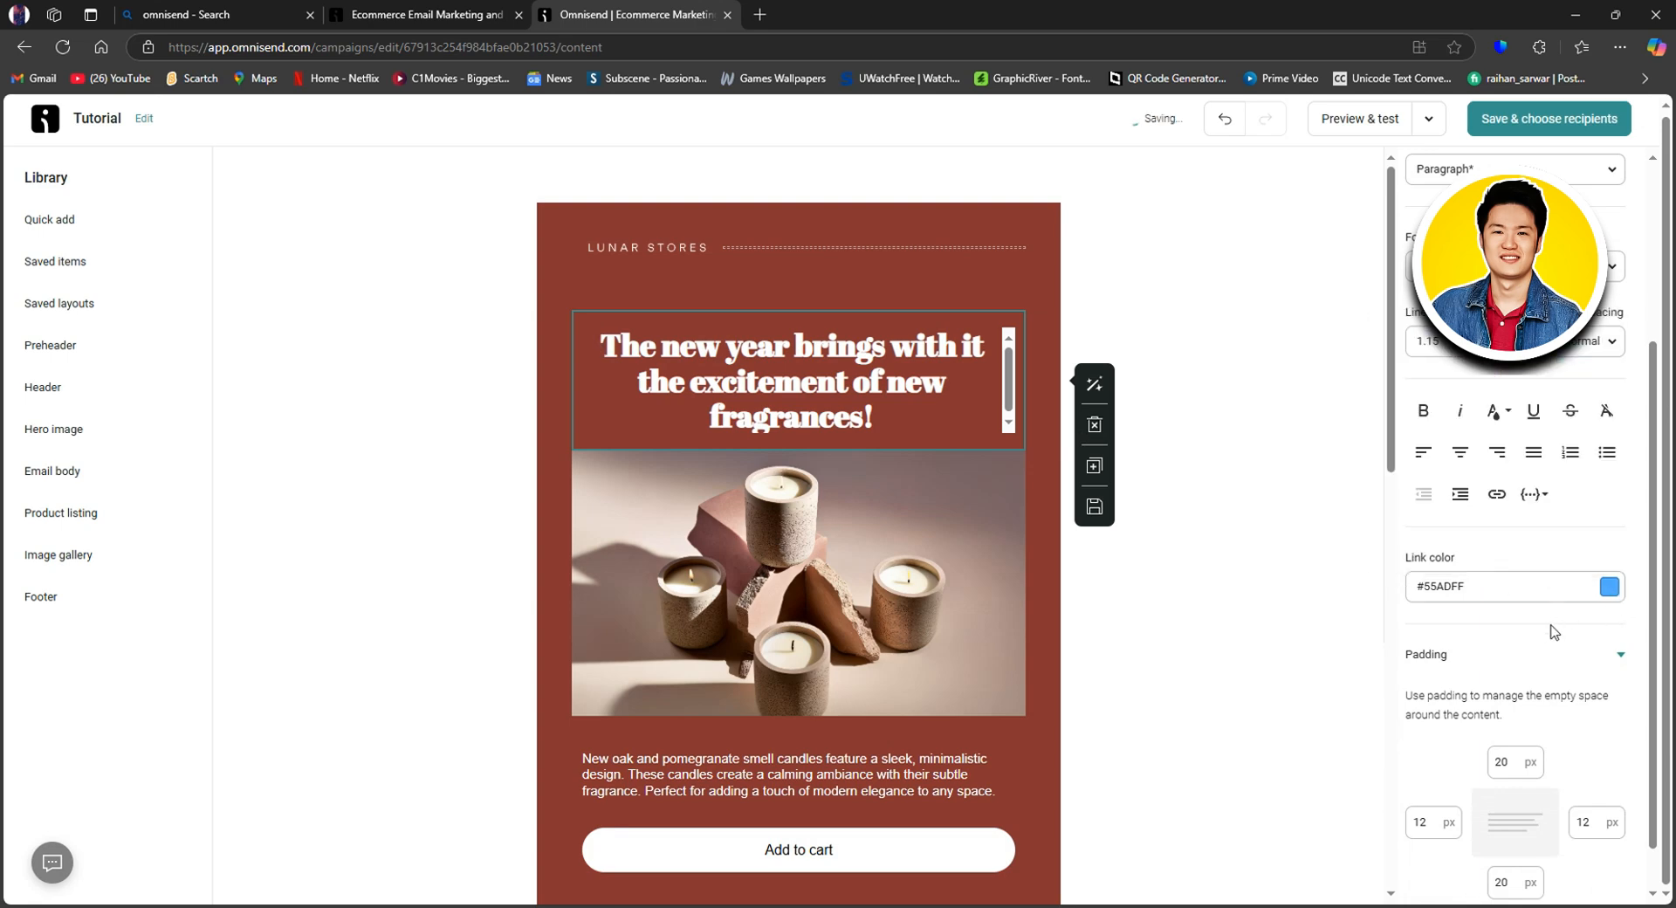
{"action": "scroll", "coordinate": [1553, 642], "scroll_direction": "down", "scroll_amount": 1}
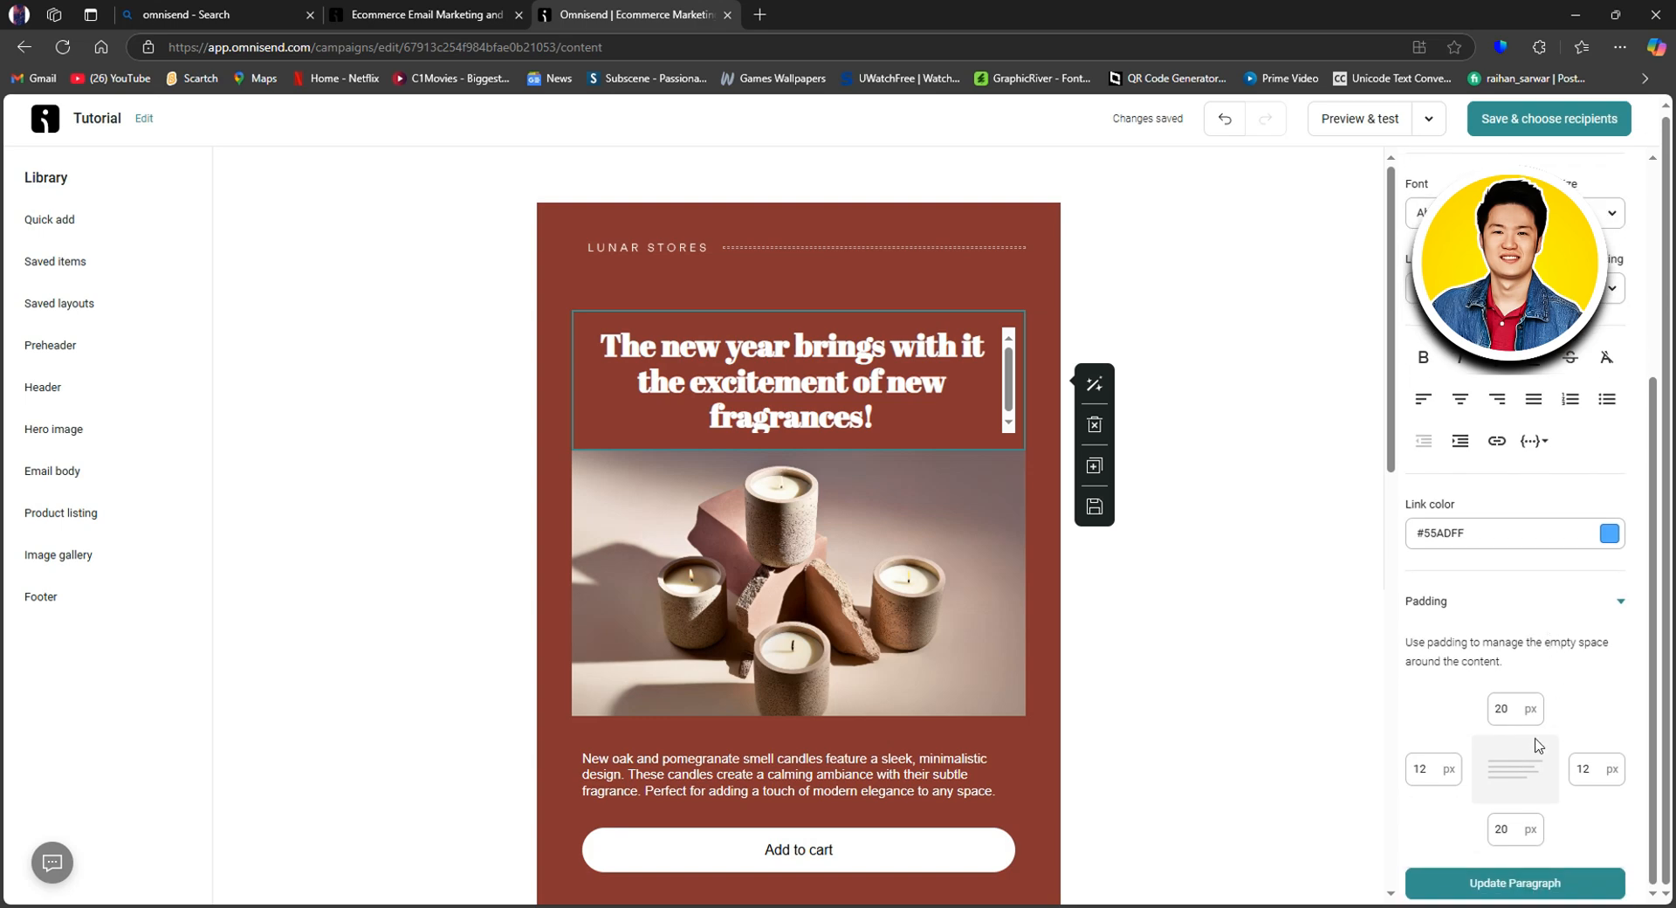
{"action": "scroll", "coordinate": [1126, 715], "scroll_direction": "down", "scroll_amount": 1}
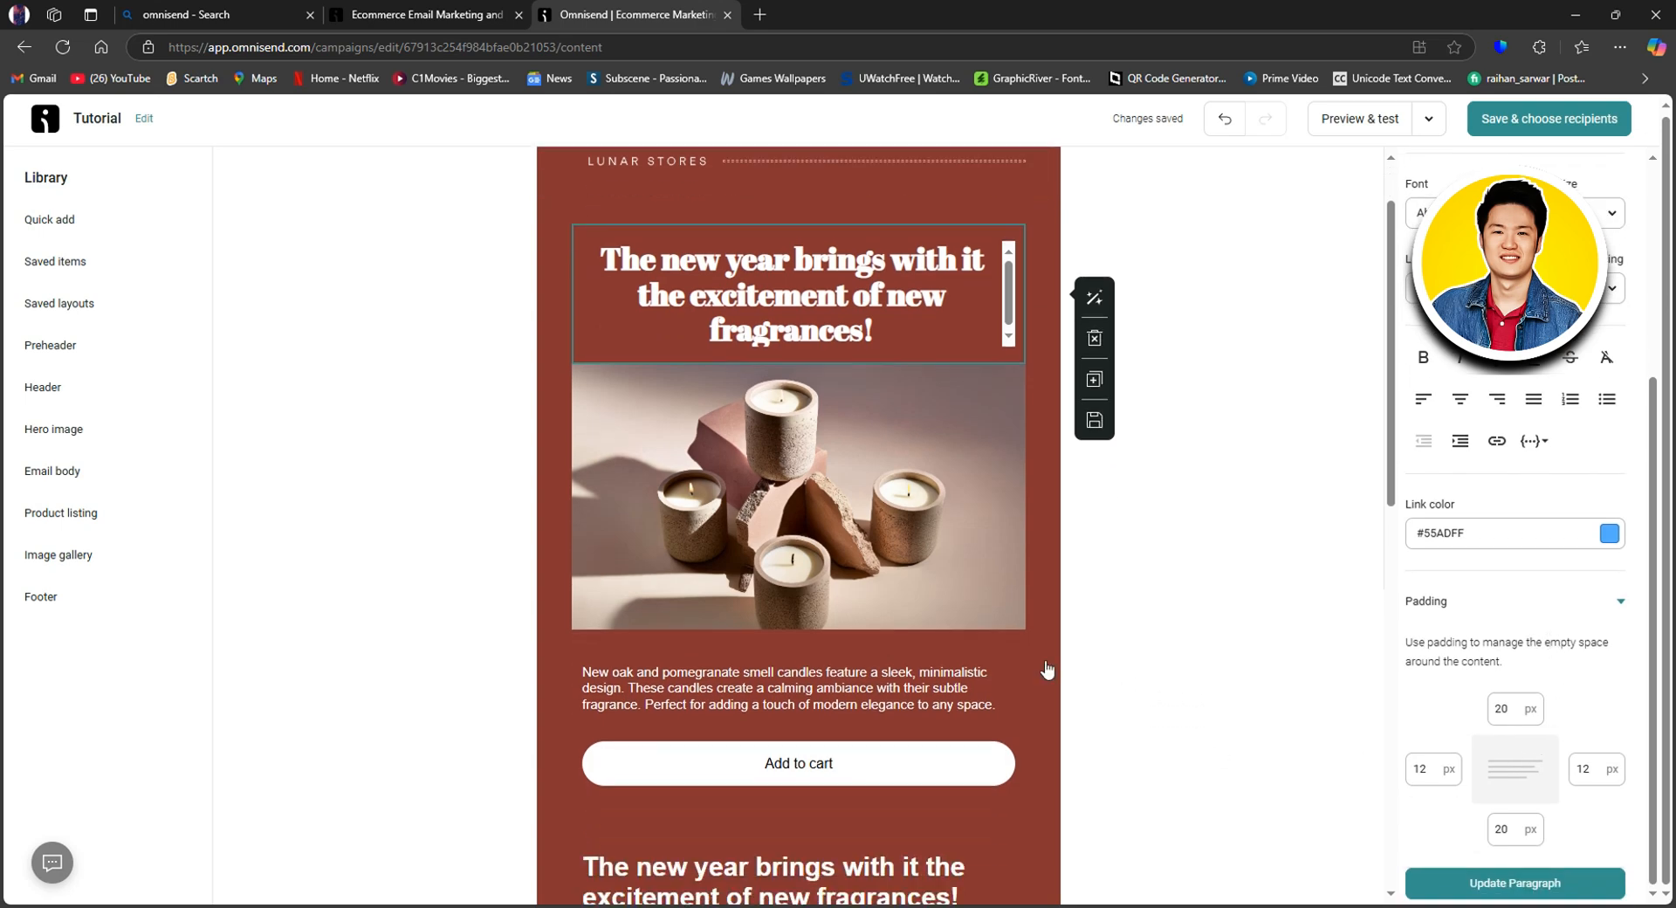
Insert the Hero 2 "20% OFF" block between the first candle layout and its duplicate.
{"action": "left_click", "coordinate": [830, 449]}
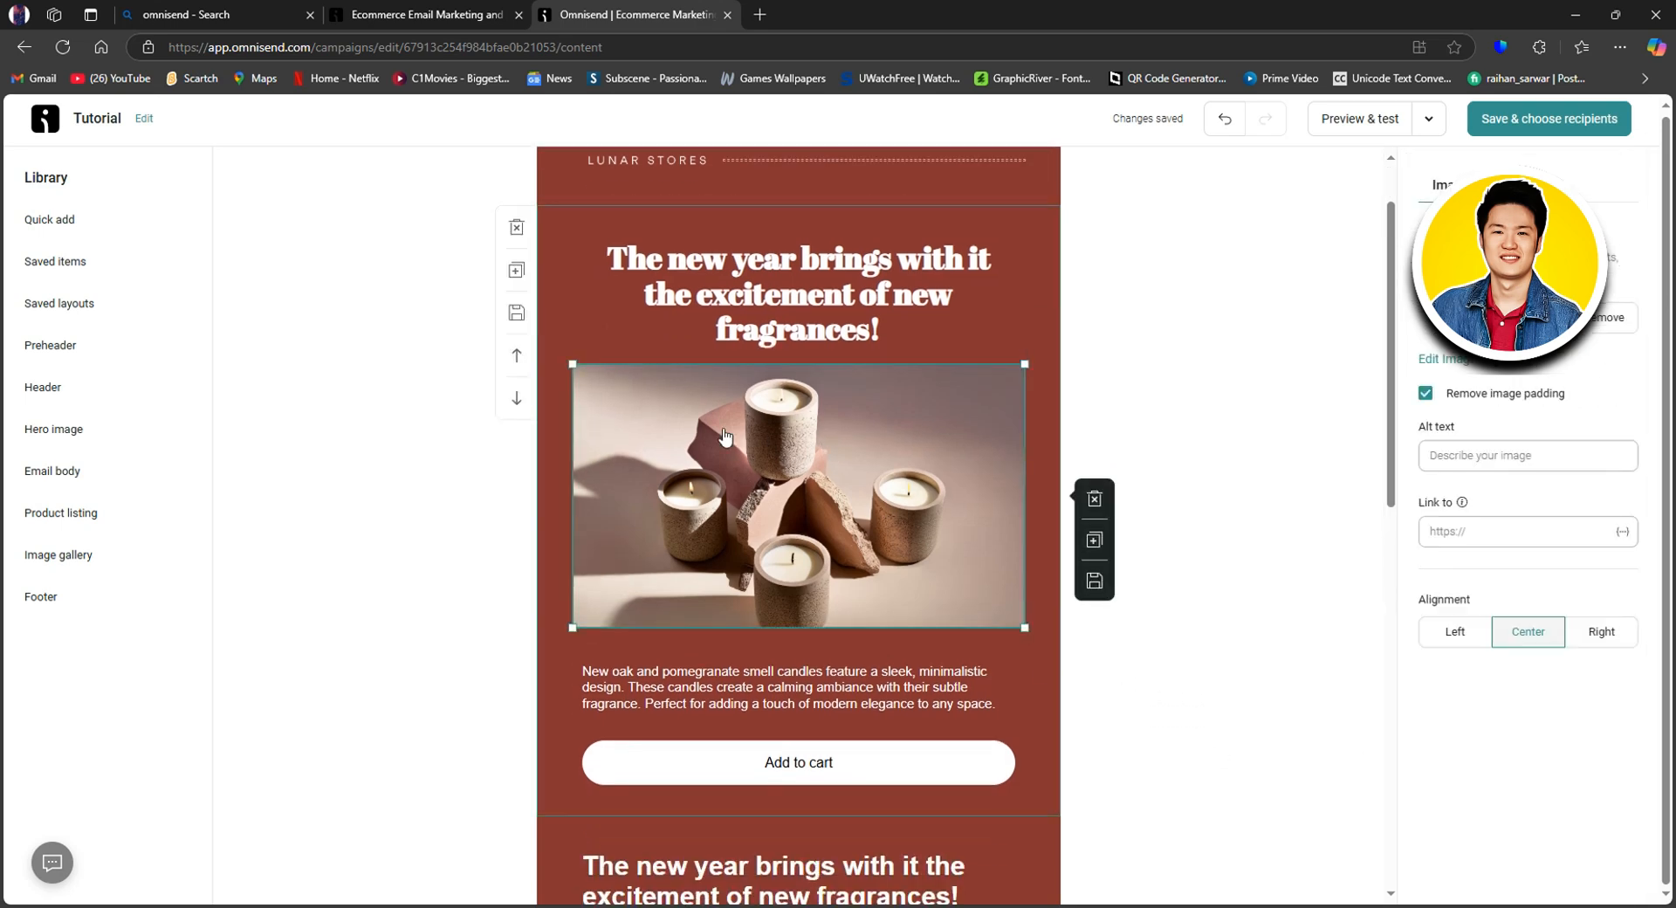
{"action": "left_click", "coordinate": [122, 437]}
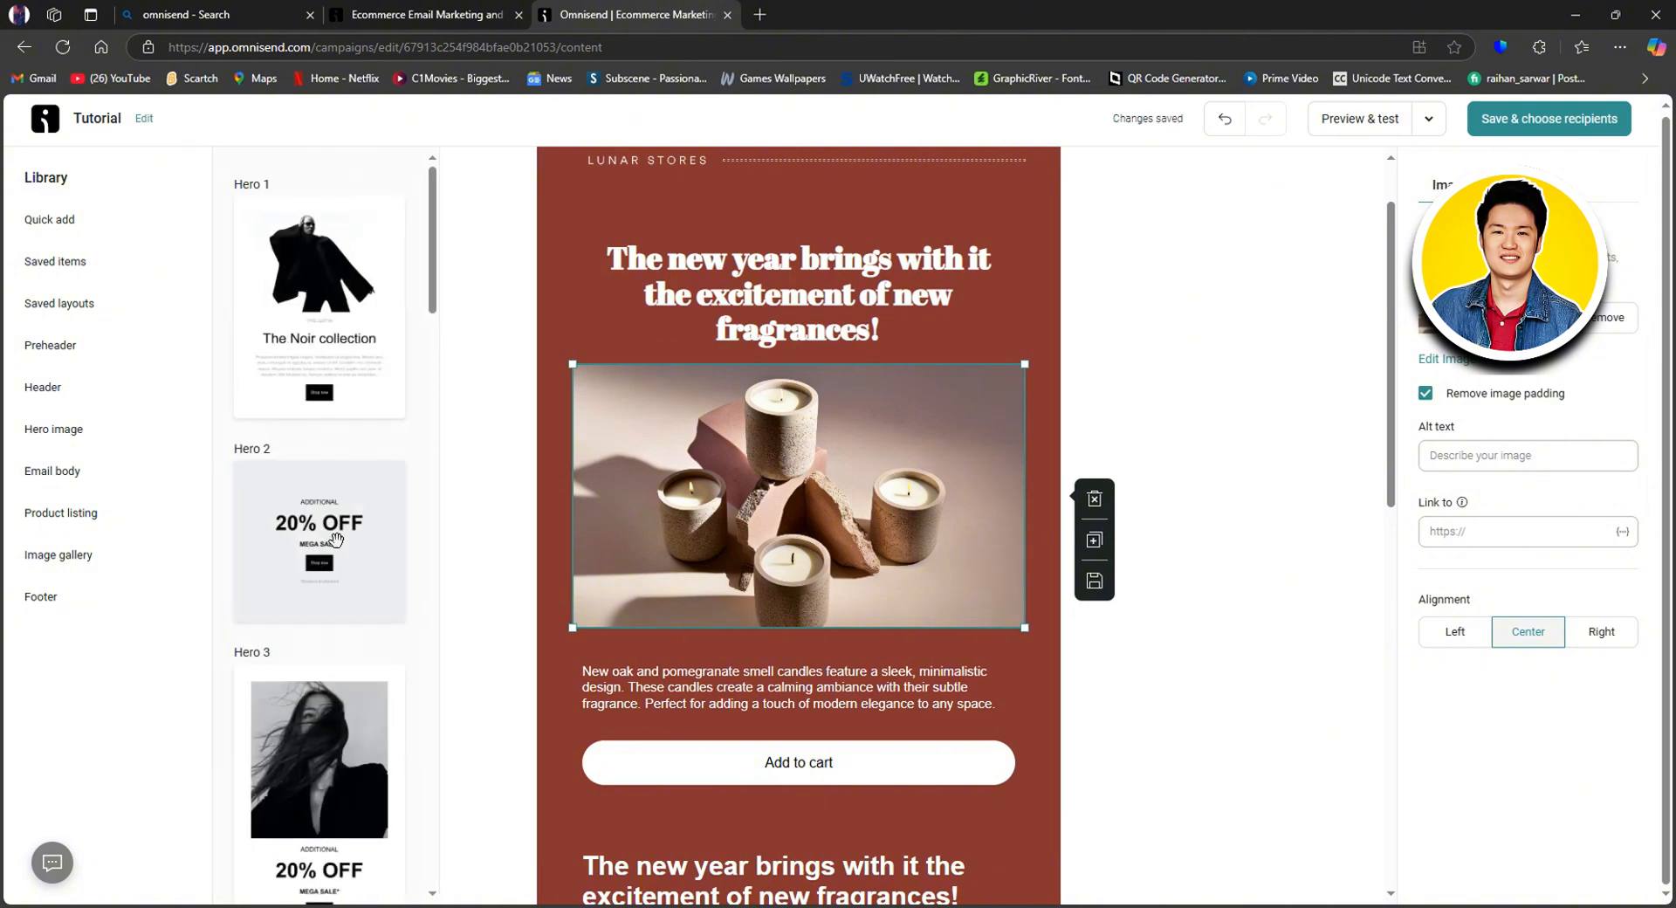
{"action": "left_click_drag", "start_coordinate": [325, 526], "coordinate": [686, 500]}
{"action": "scroll", "coordinate": [720, 556], "scroll_direction": "down", "scroll_amount": 5}
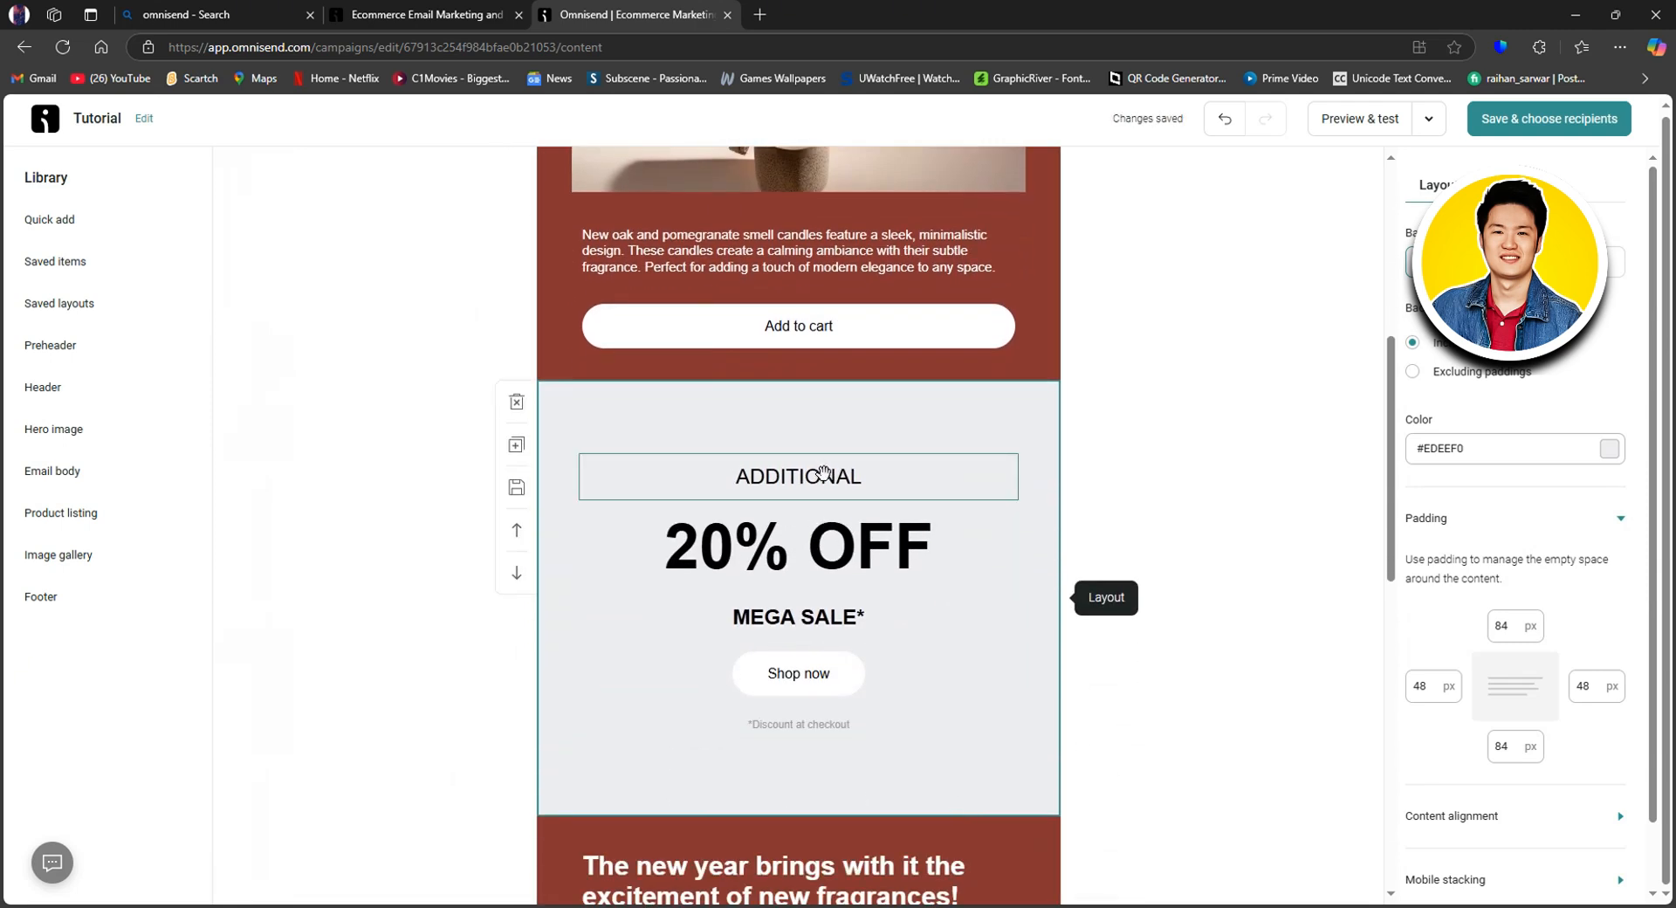
Examine the settings of the sale block's 20% OFF heading, Shop now button and discount footnote, and review the whole email.
{"action": "scroll", "coordinate": [931, 707], "scroll_direction": "down", "scroll_amount": 1}
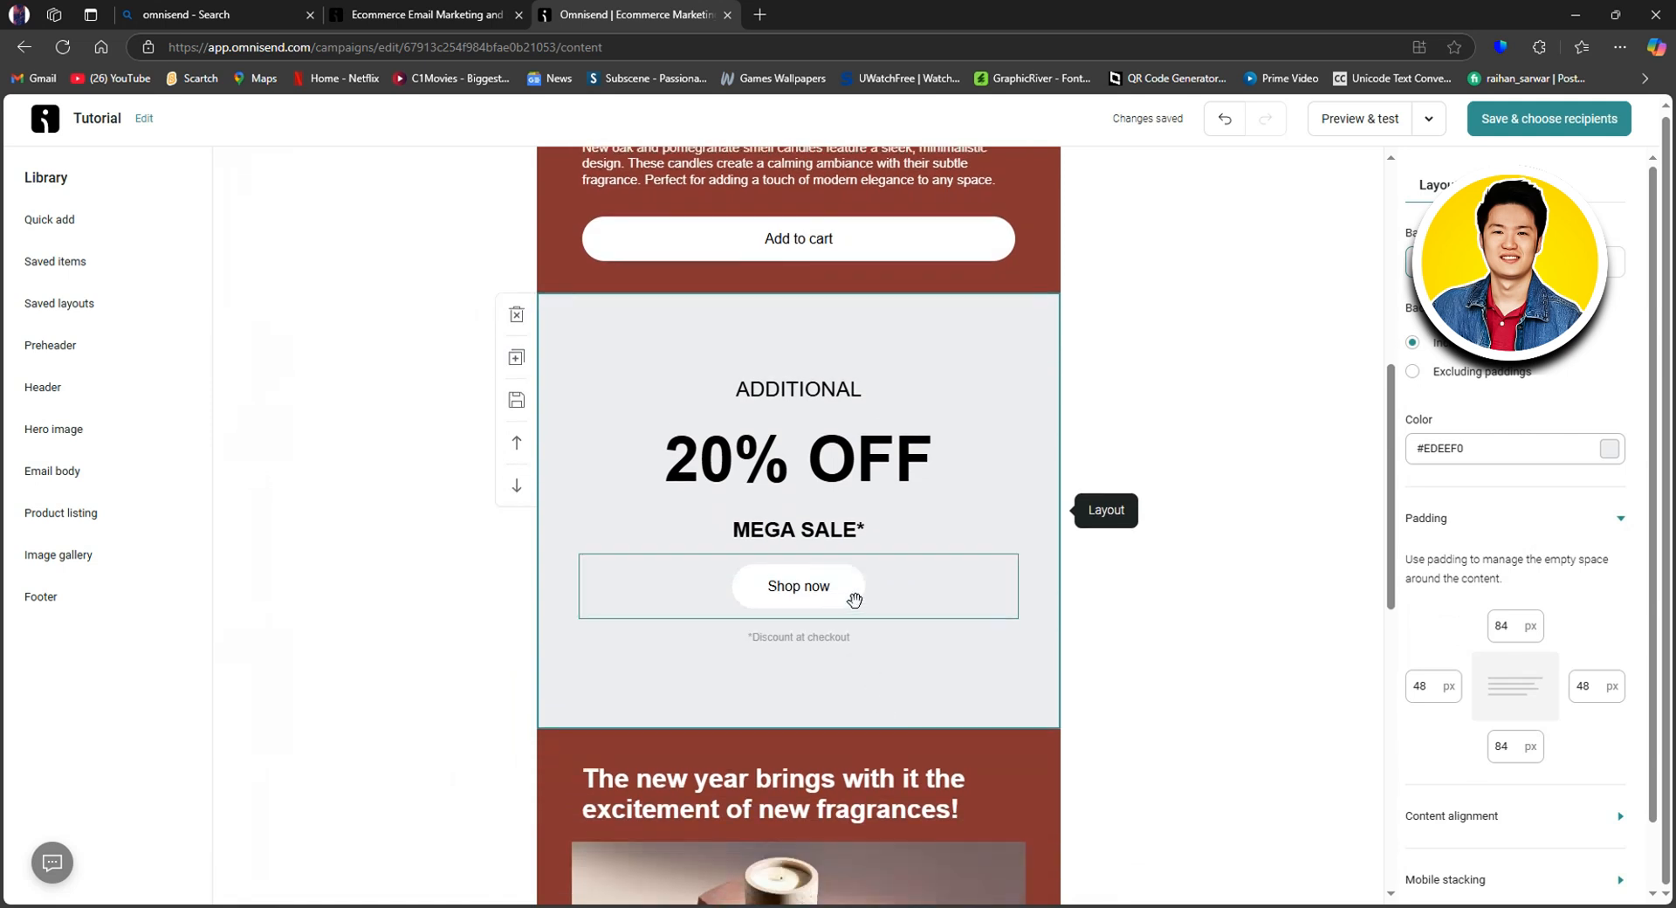
{"action": "left_click", "coordinate": [861, 491]}
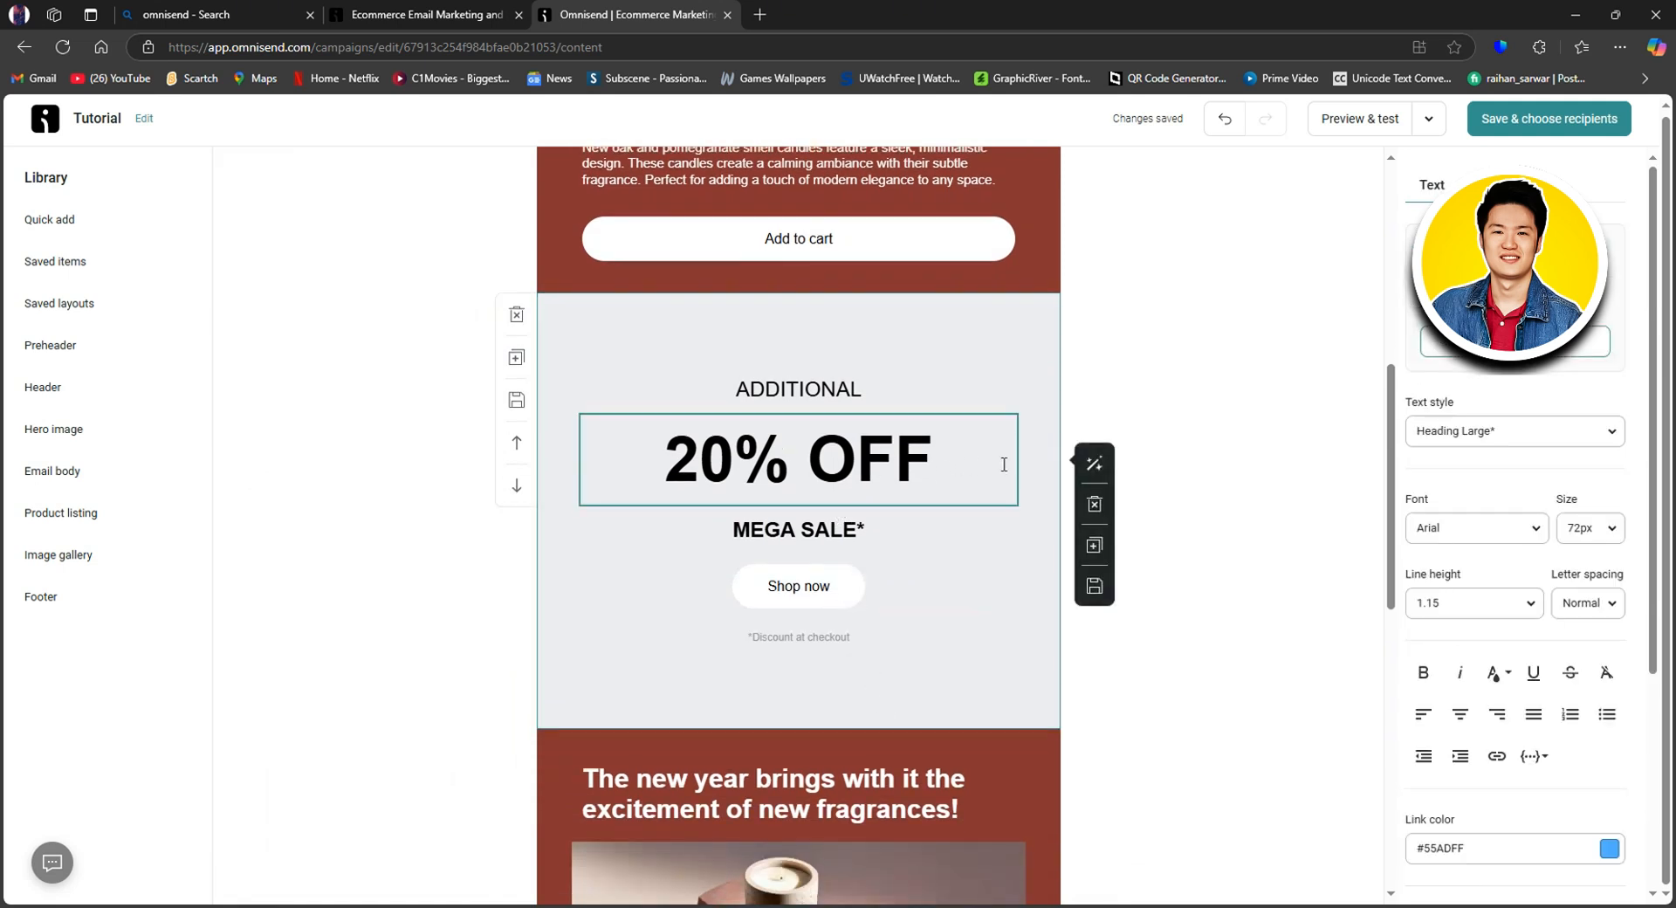
{"action": "left_click", "coordinate": [819, 600]}
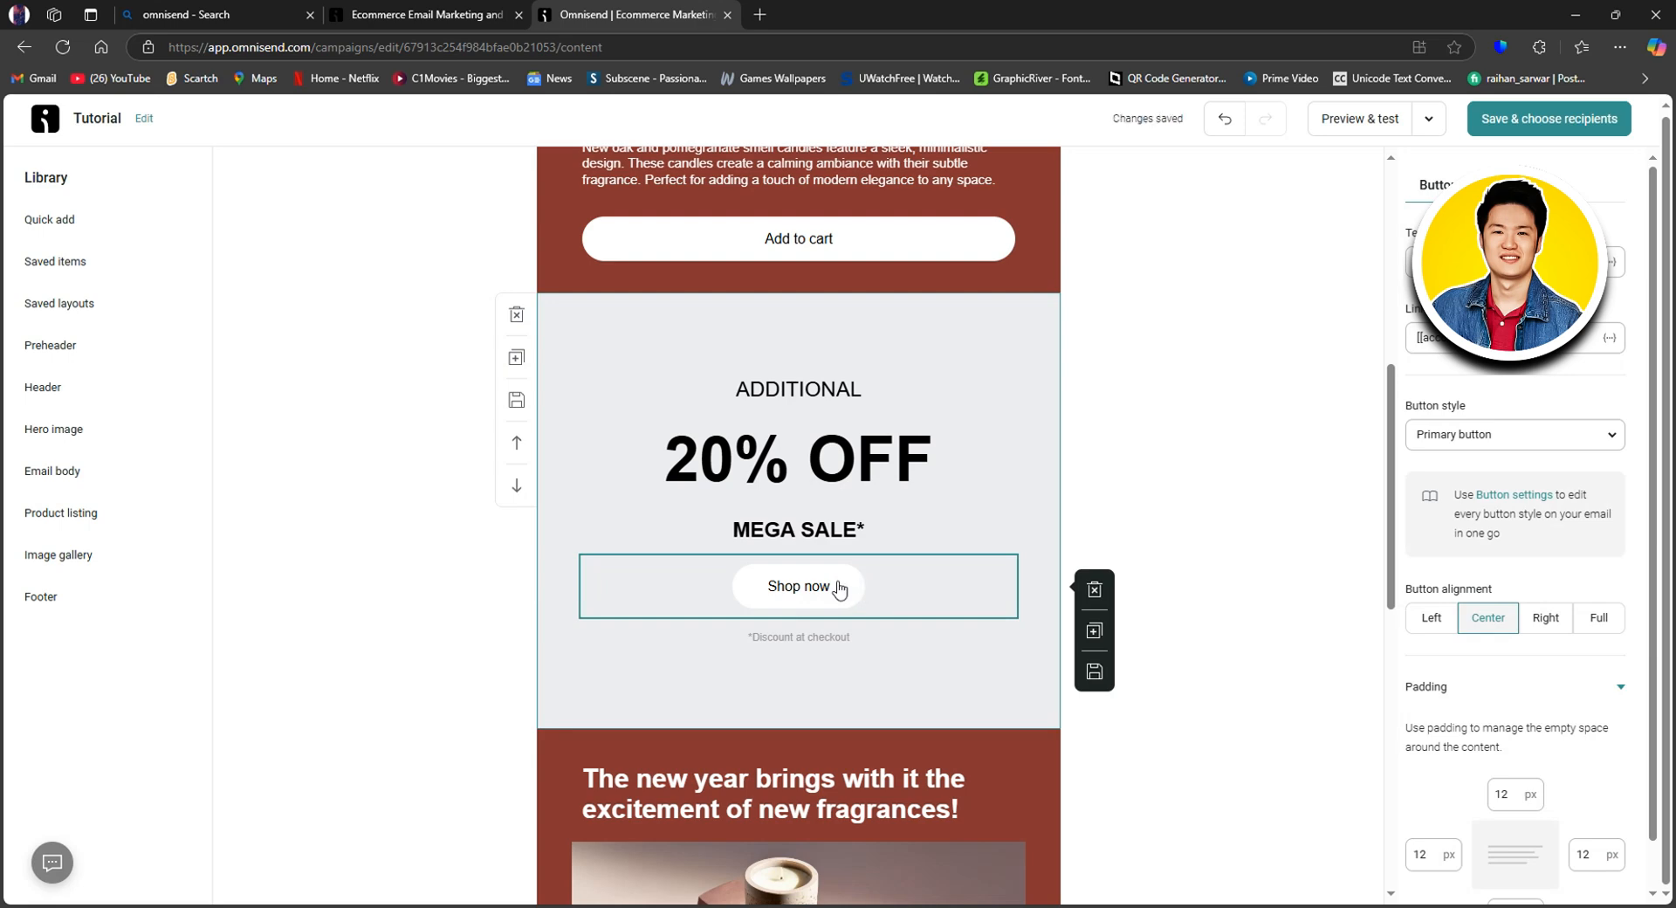
{"action": "left_click", "coordinate": [835, 638]}
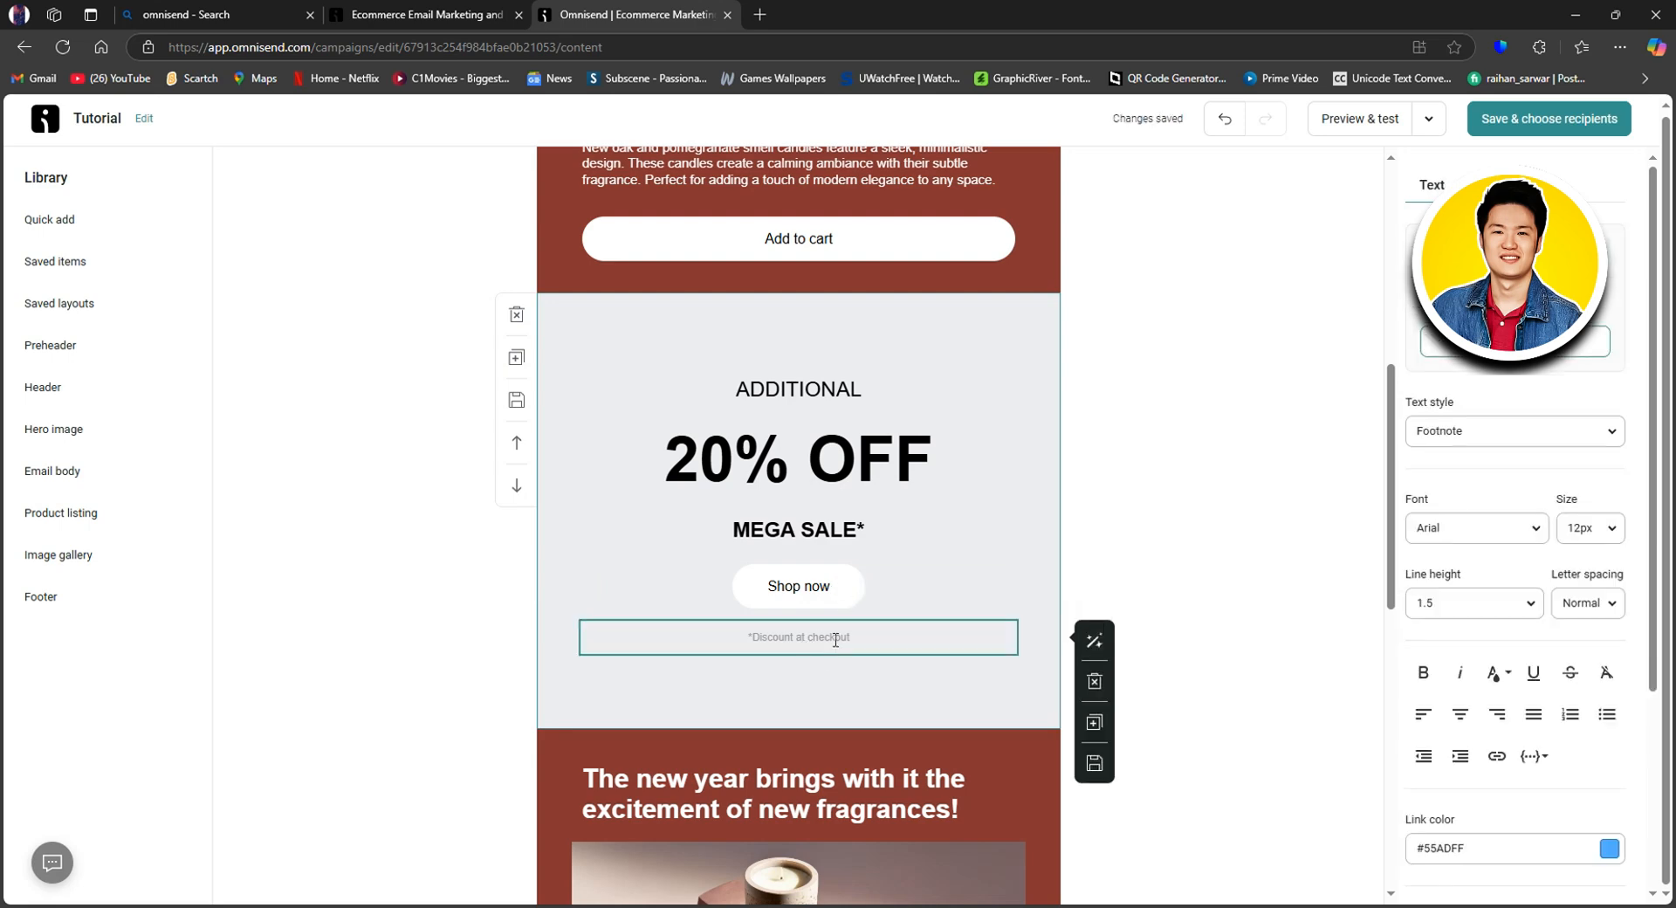
{"action": "scroll", "coordinate": [832, 638], "scroll_direction": "down", "scroll_amount": 5}
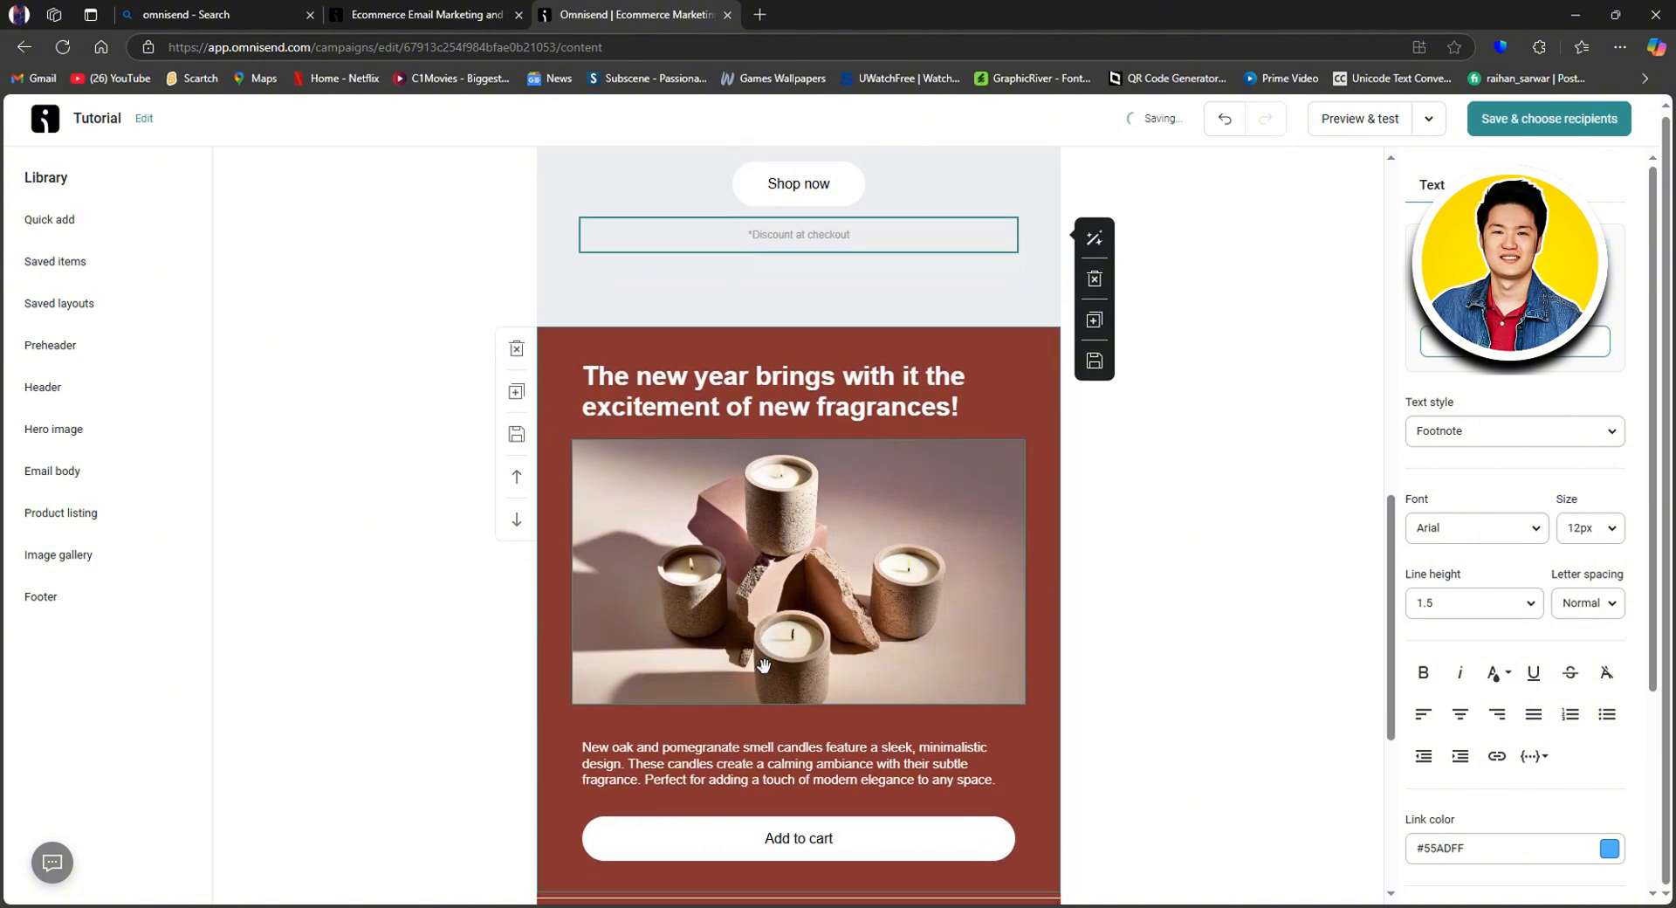
{"action": "scroll", "coordinate": [819, 678], "scroll_direction": "up", "scroll_amount": 11}
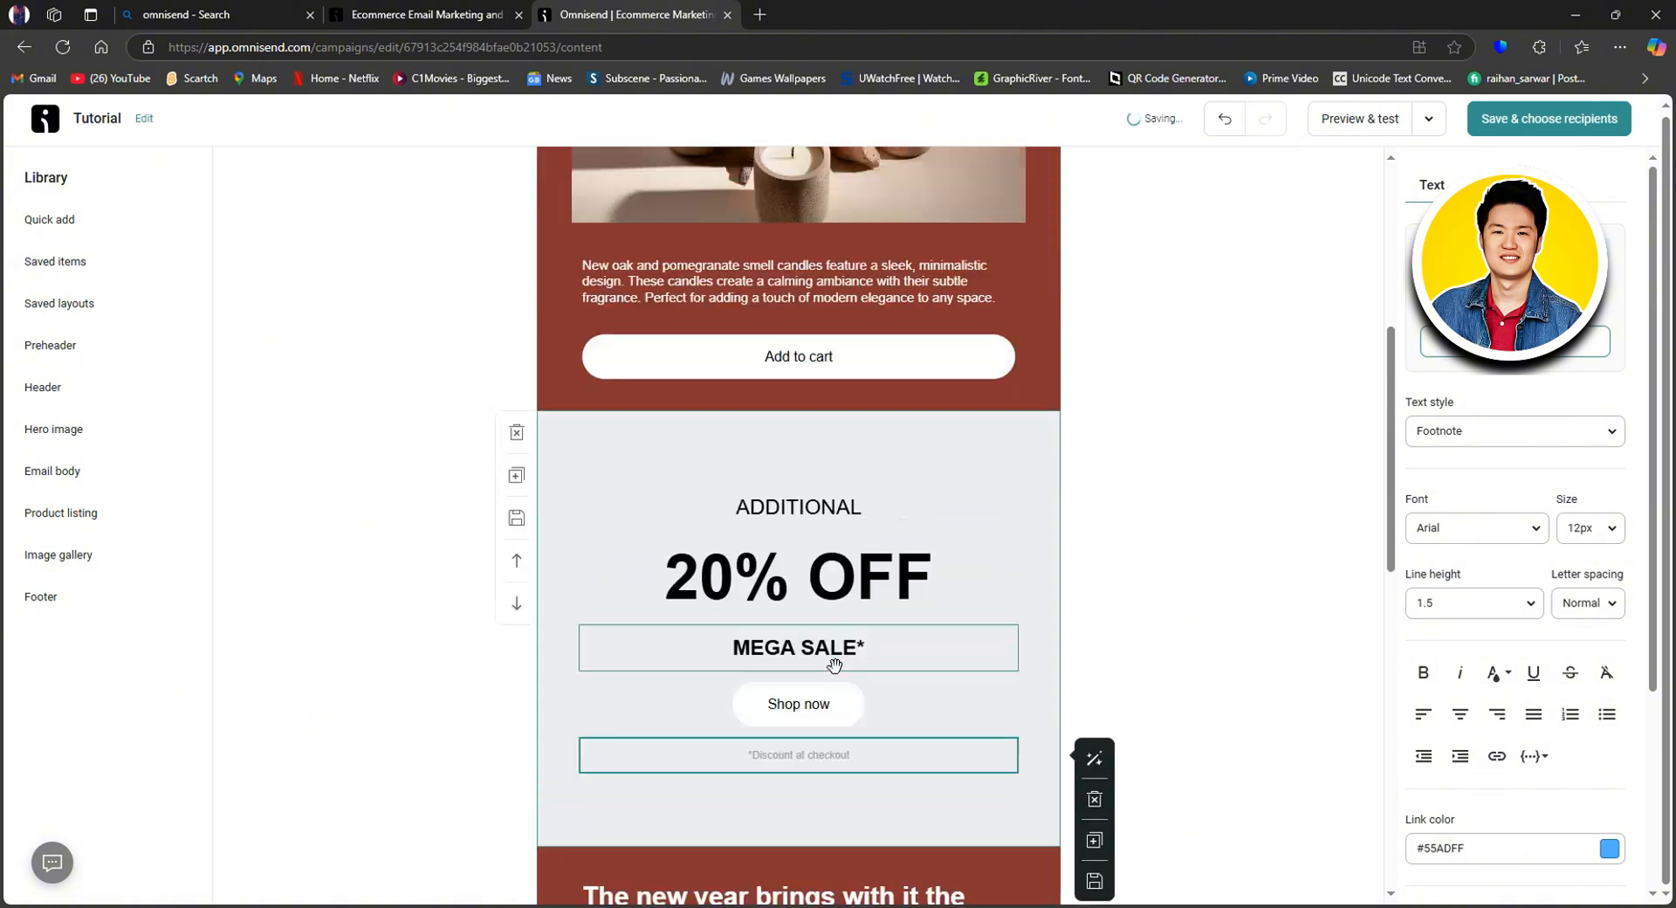
{"action": "scroll", "coordinate": [966, 358], "scroll_direction": "up", "scroll_amount": 1}
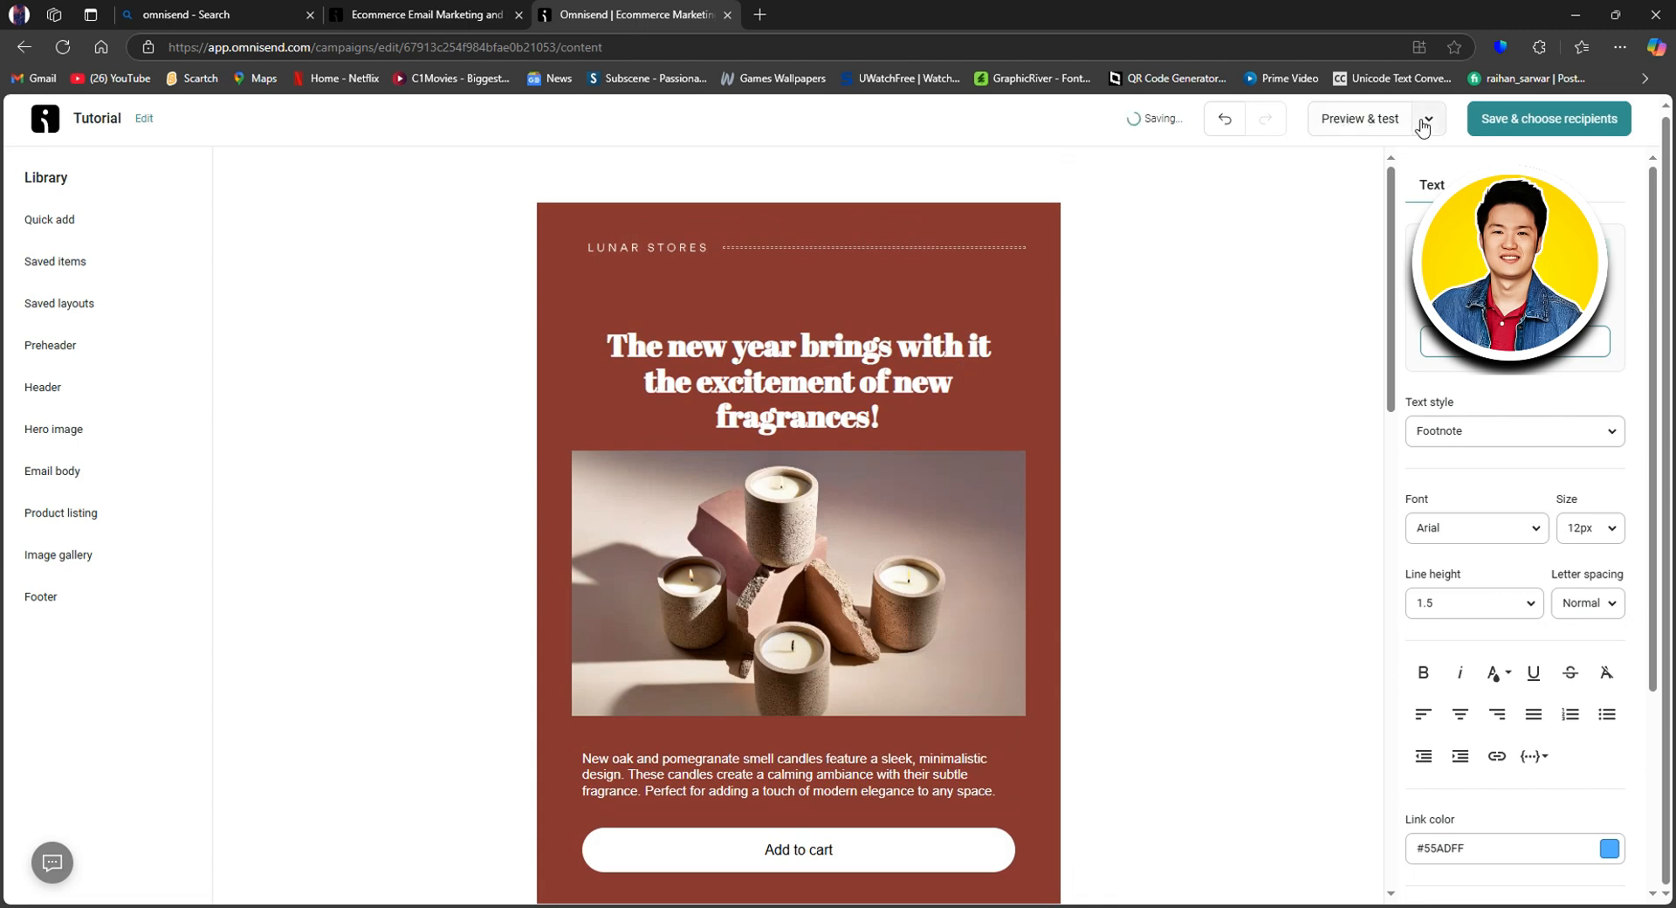
Check the template and save options, and save the email content to continue to choosing recipients.
{"action": "left_click", "coordinate": [1419, 135]}
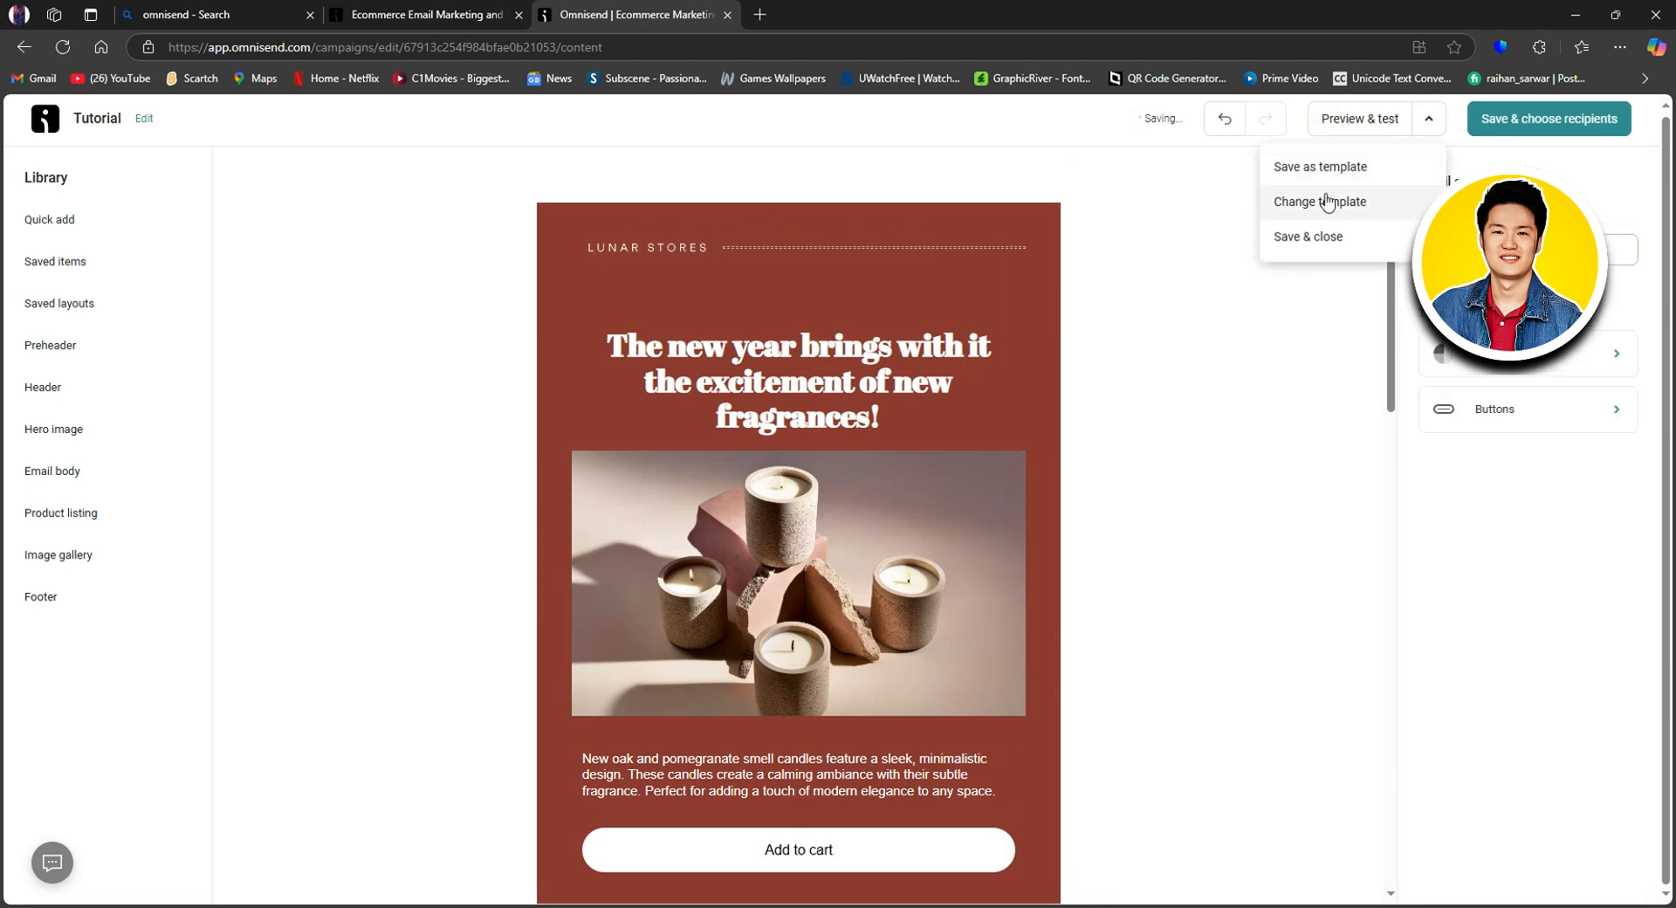
{"action": "left_click", "coordinate": [1351, 283]}
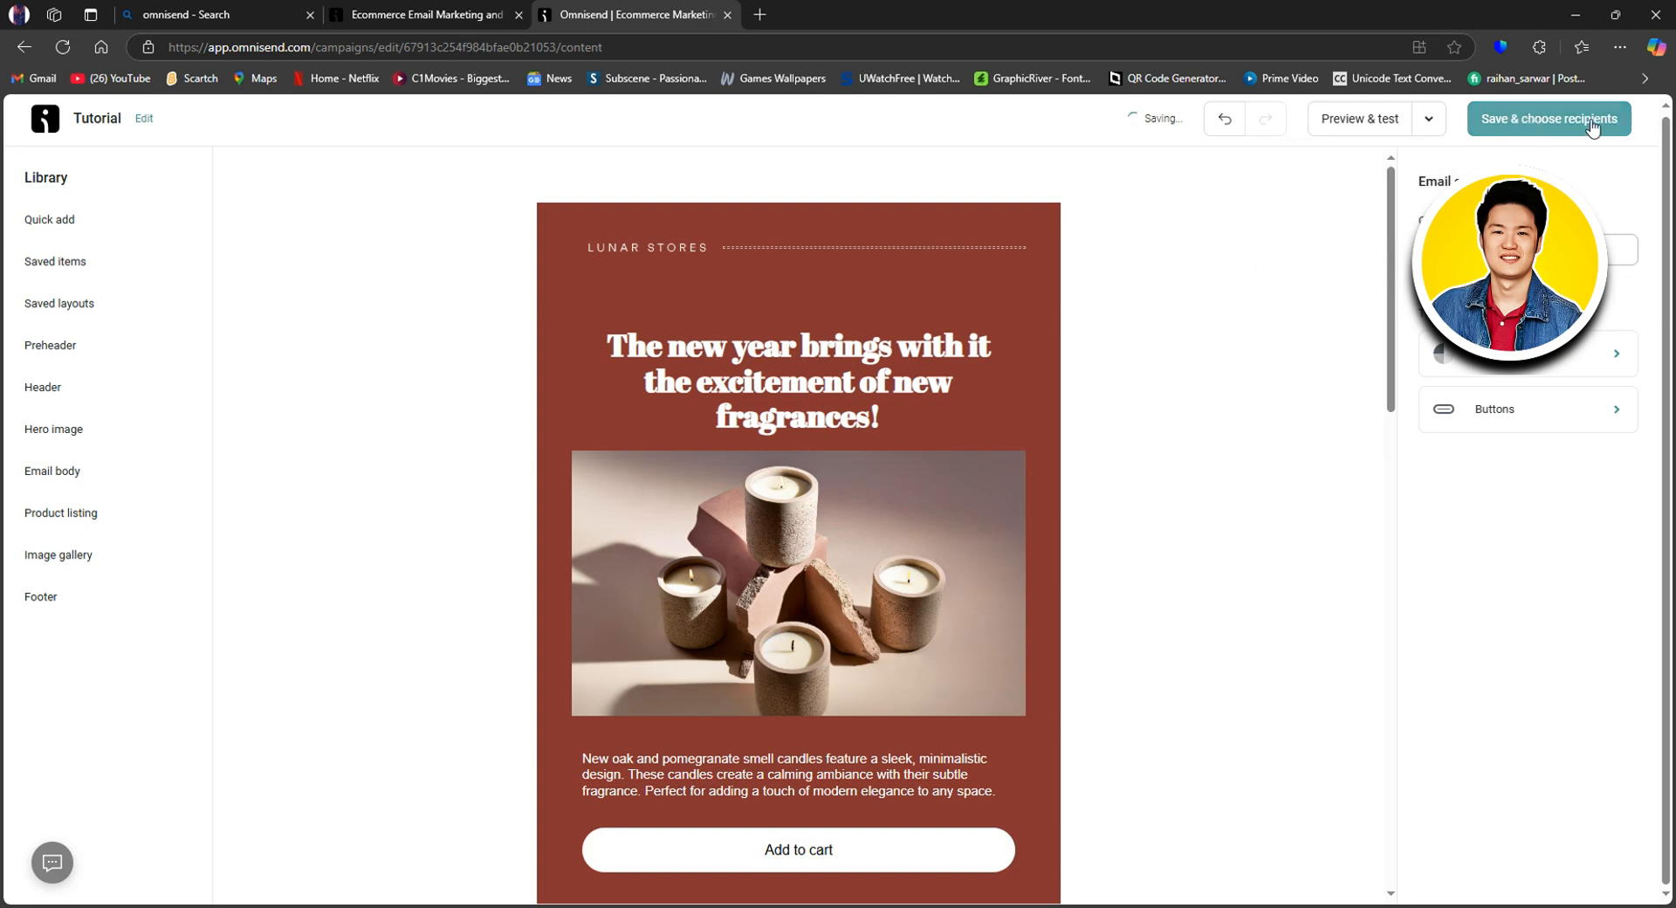
{"action": "left_click", "coordinate": [1561, 131]}
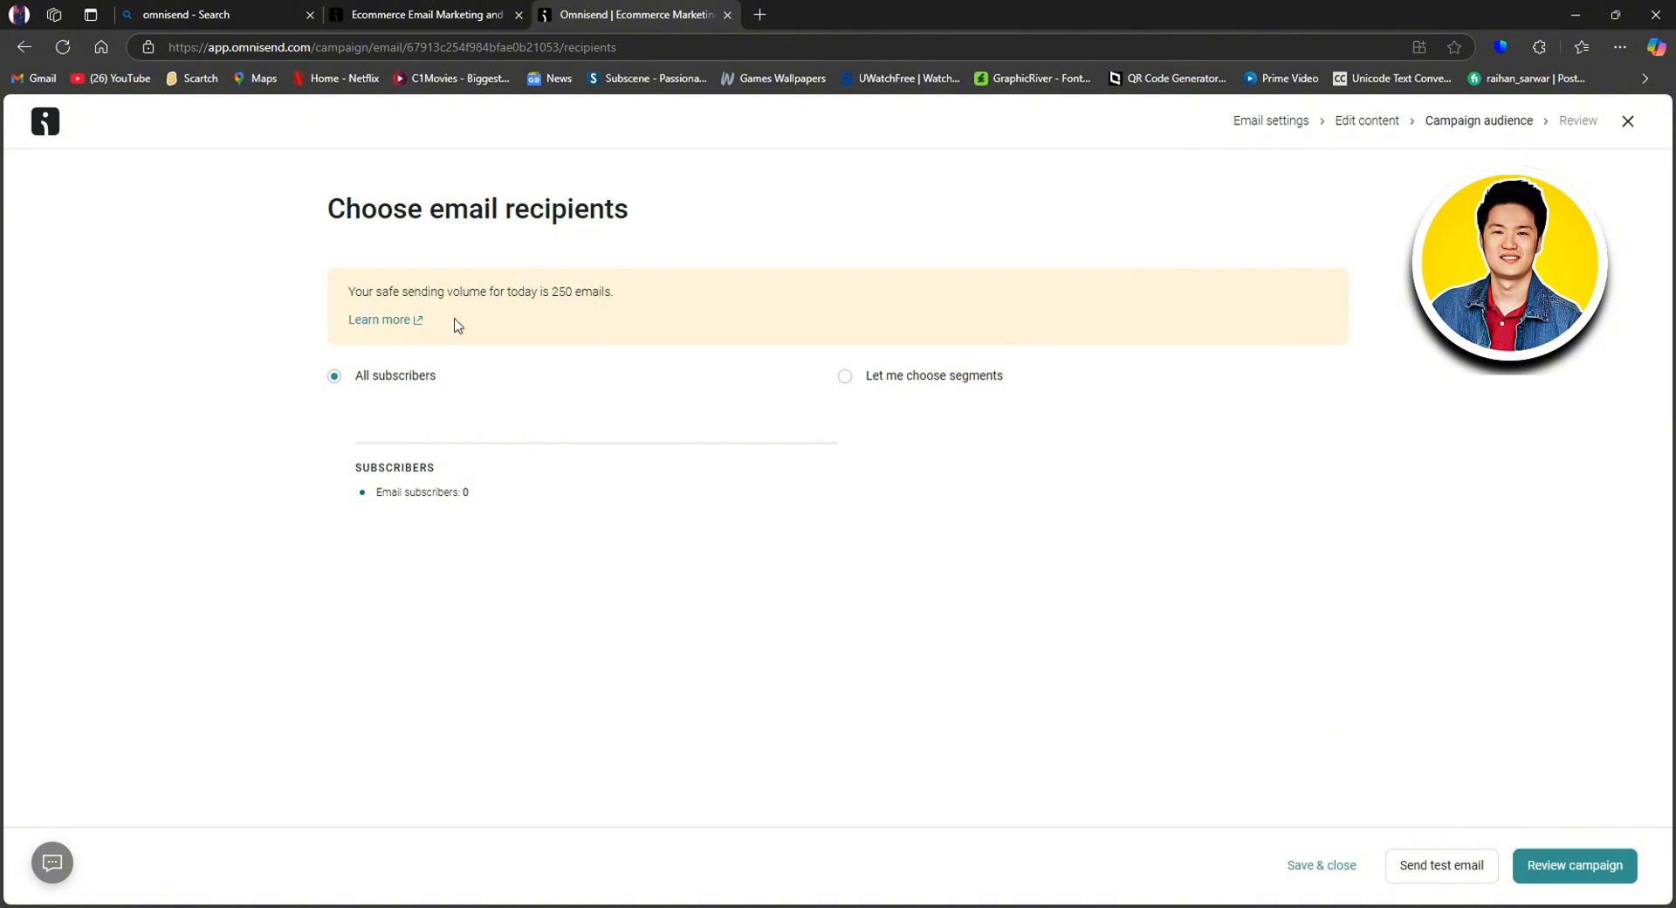
Switch the campaign's recipients from all subscribers to chosen segments and start creating a segment.
{"action": "left_click", "coordinate": [845, 377]}
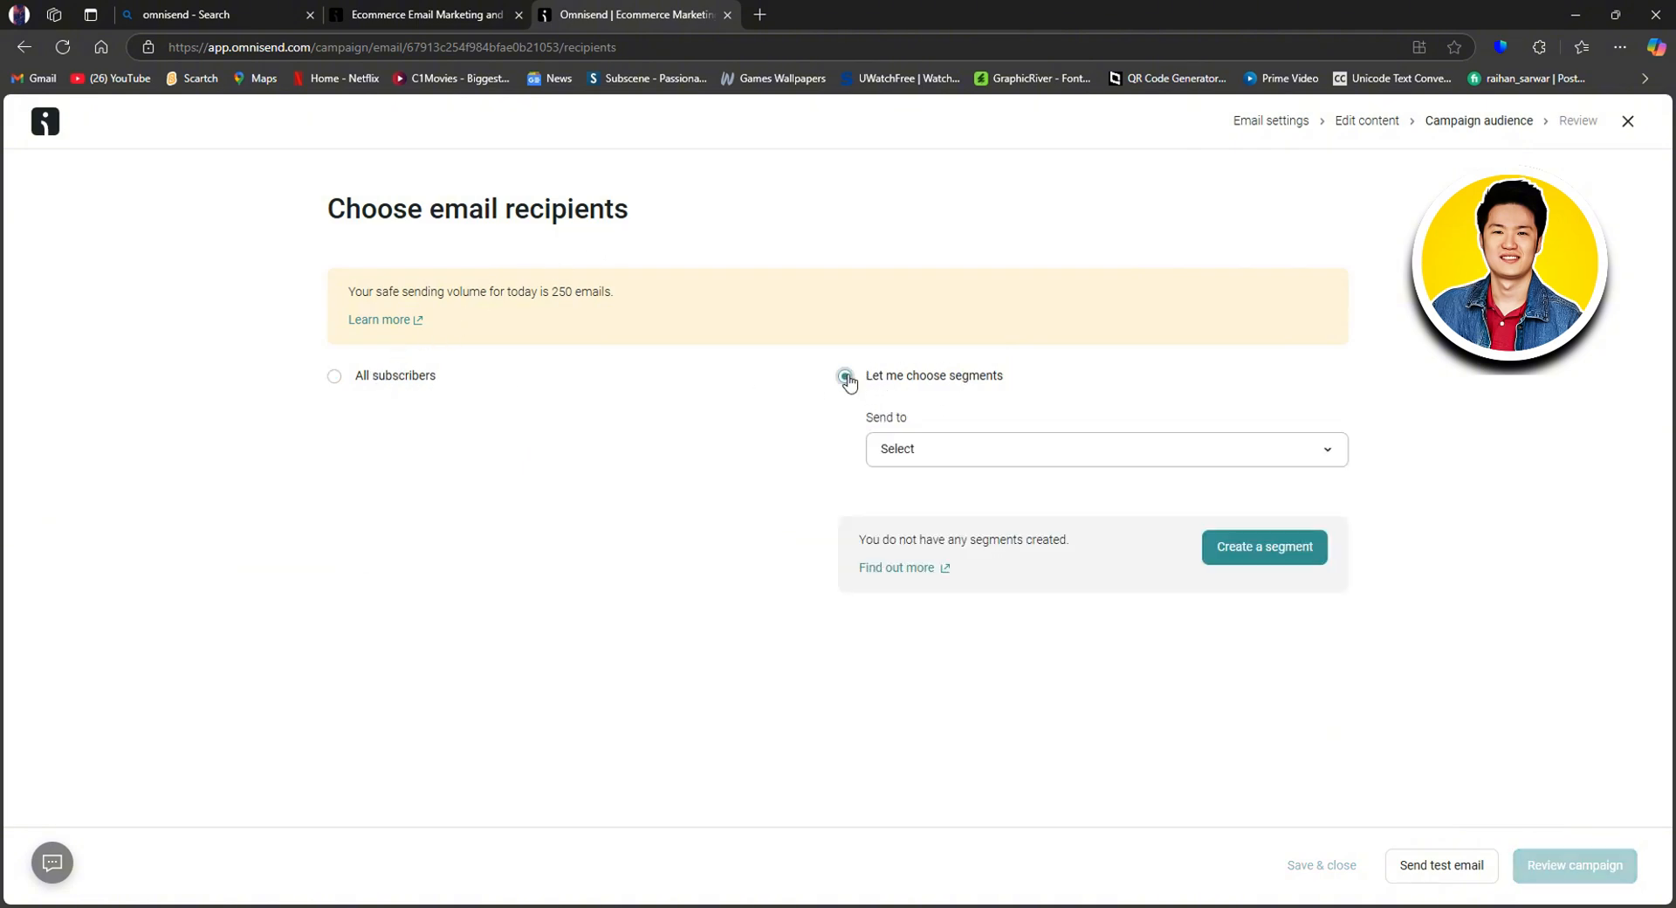
{"action": "left_click", "coordinate": [970, 450]}
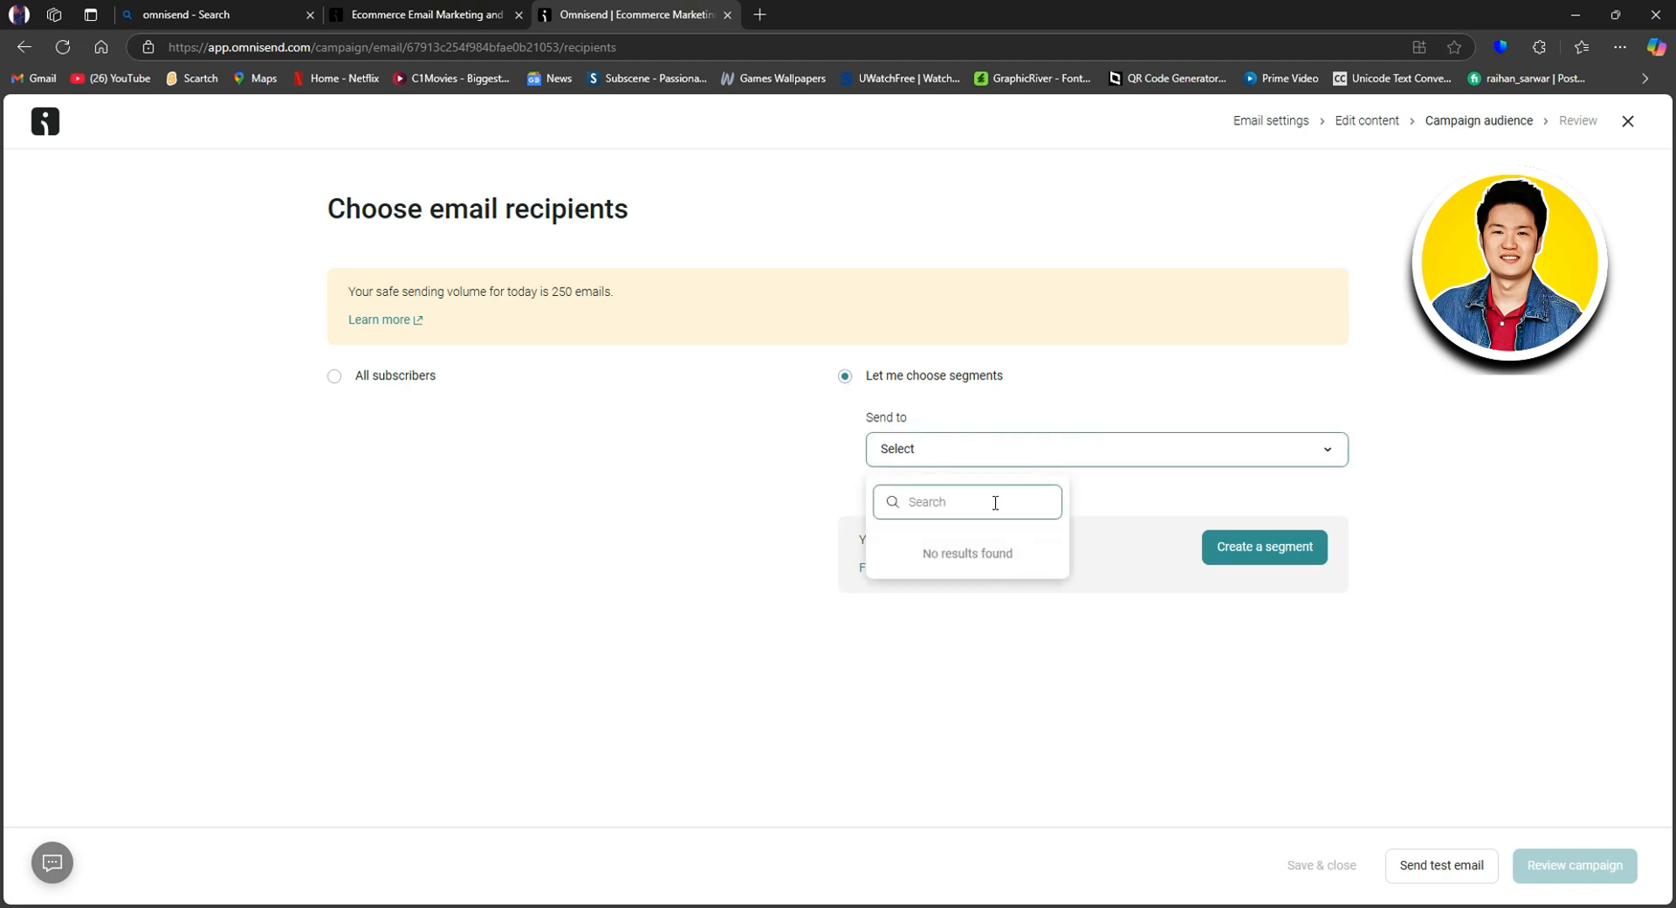
{"action": "left_click", "coordinate": [817, 489]}
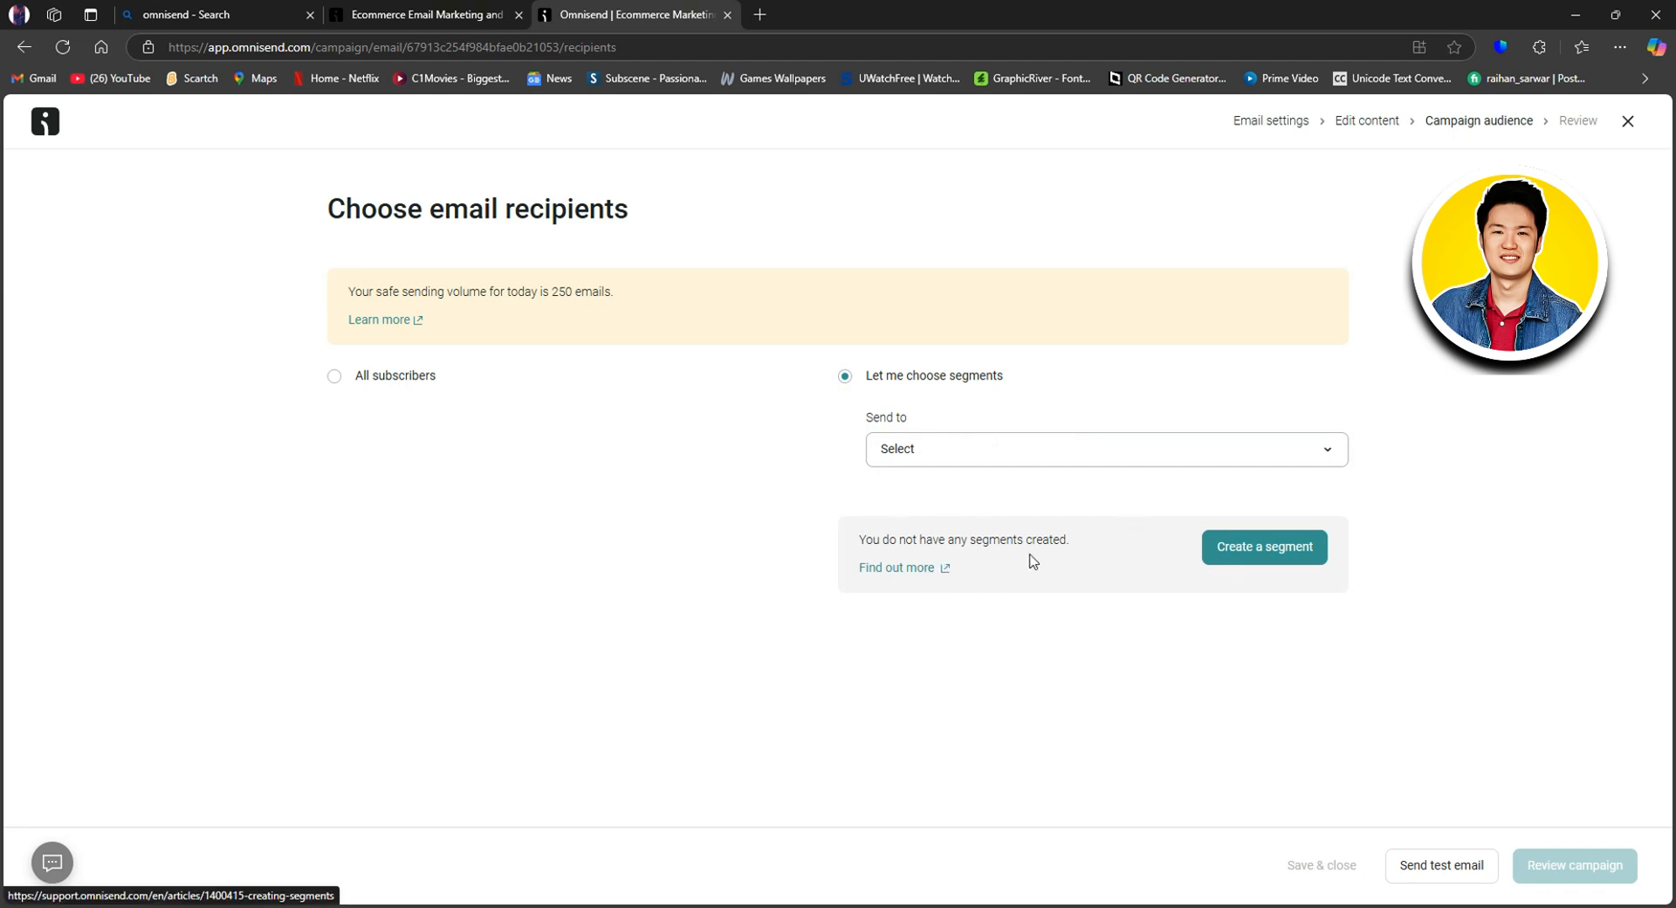
{"action": "left_click", "coordinate": [1248, 556]}
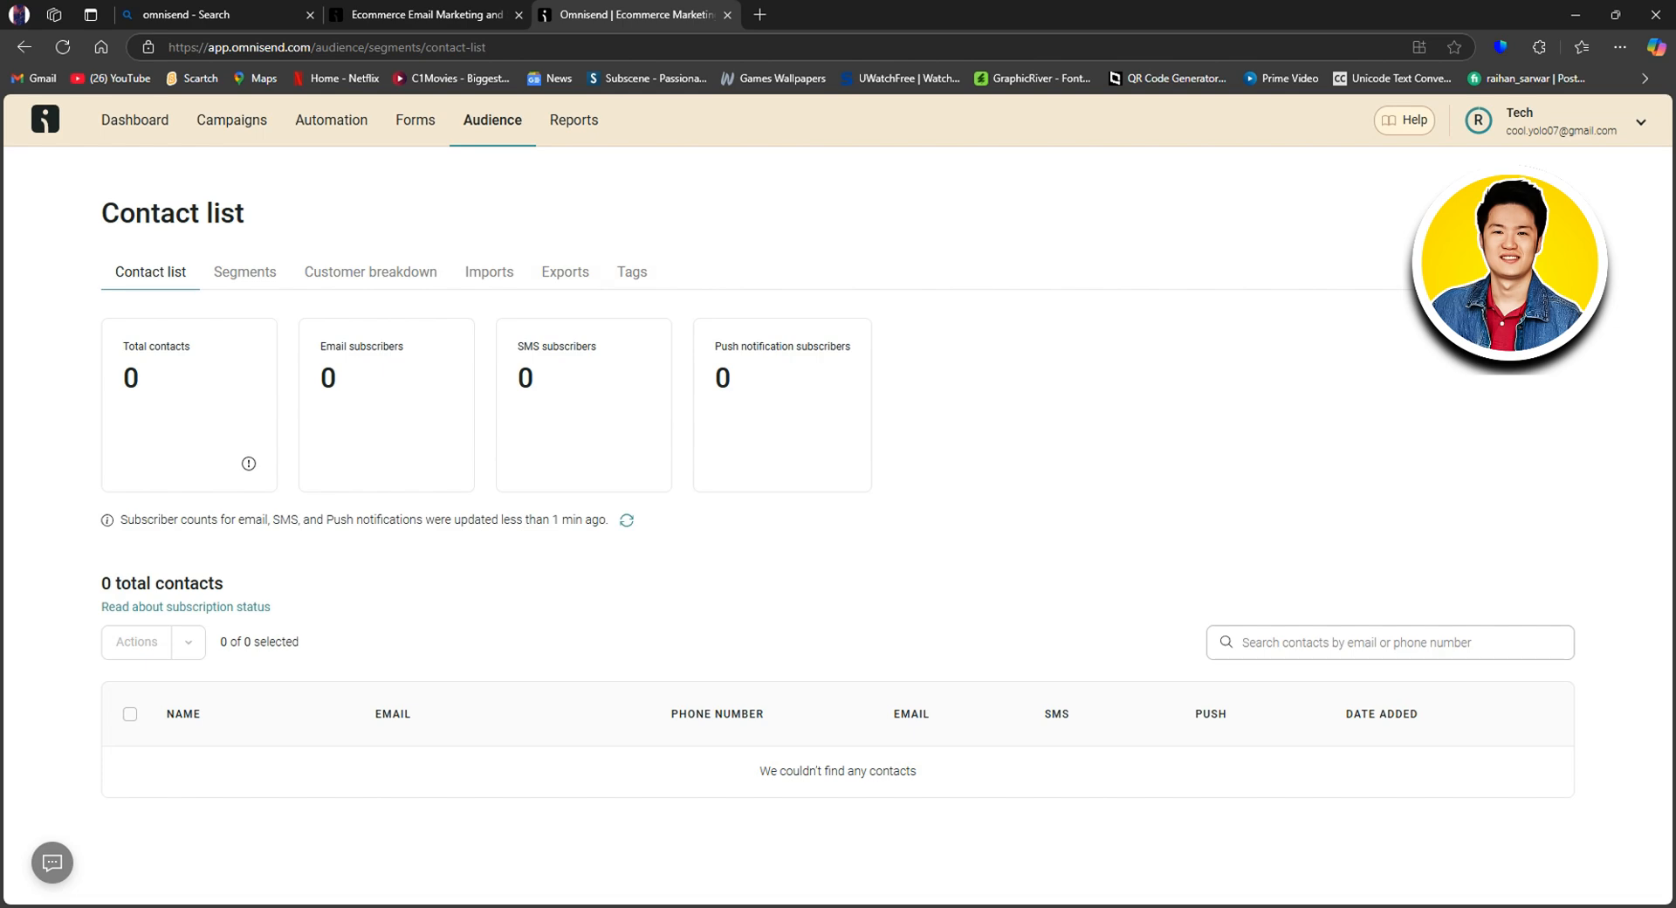
View the available methods for adding contacts to the contact list, and close them without adding any.
{"action": "left_click", "coordinate": [1520, 213]}
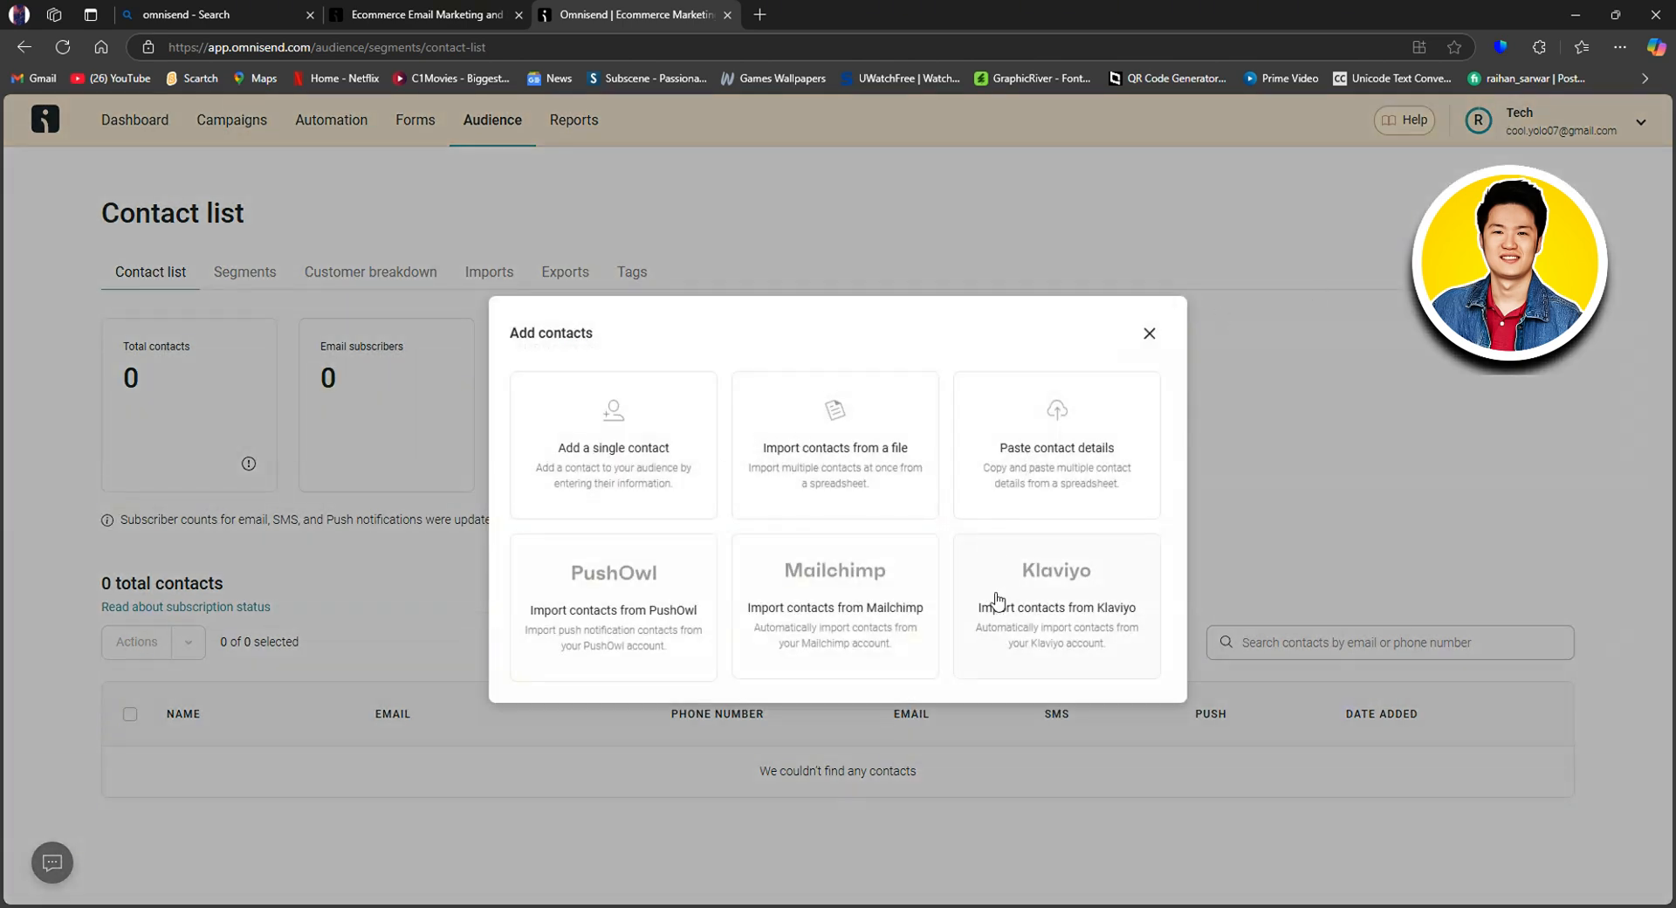
{"action": "left_click", "coordinate": [1150, 335]}
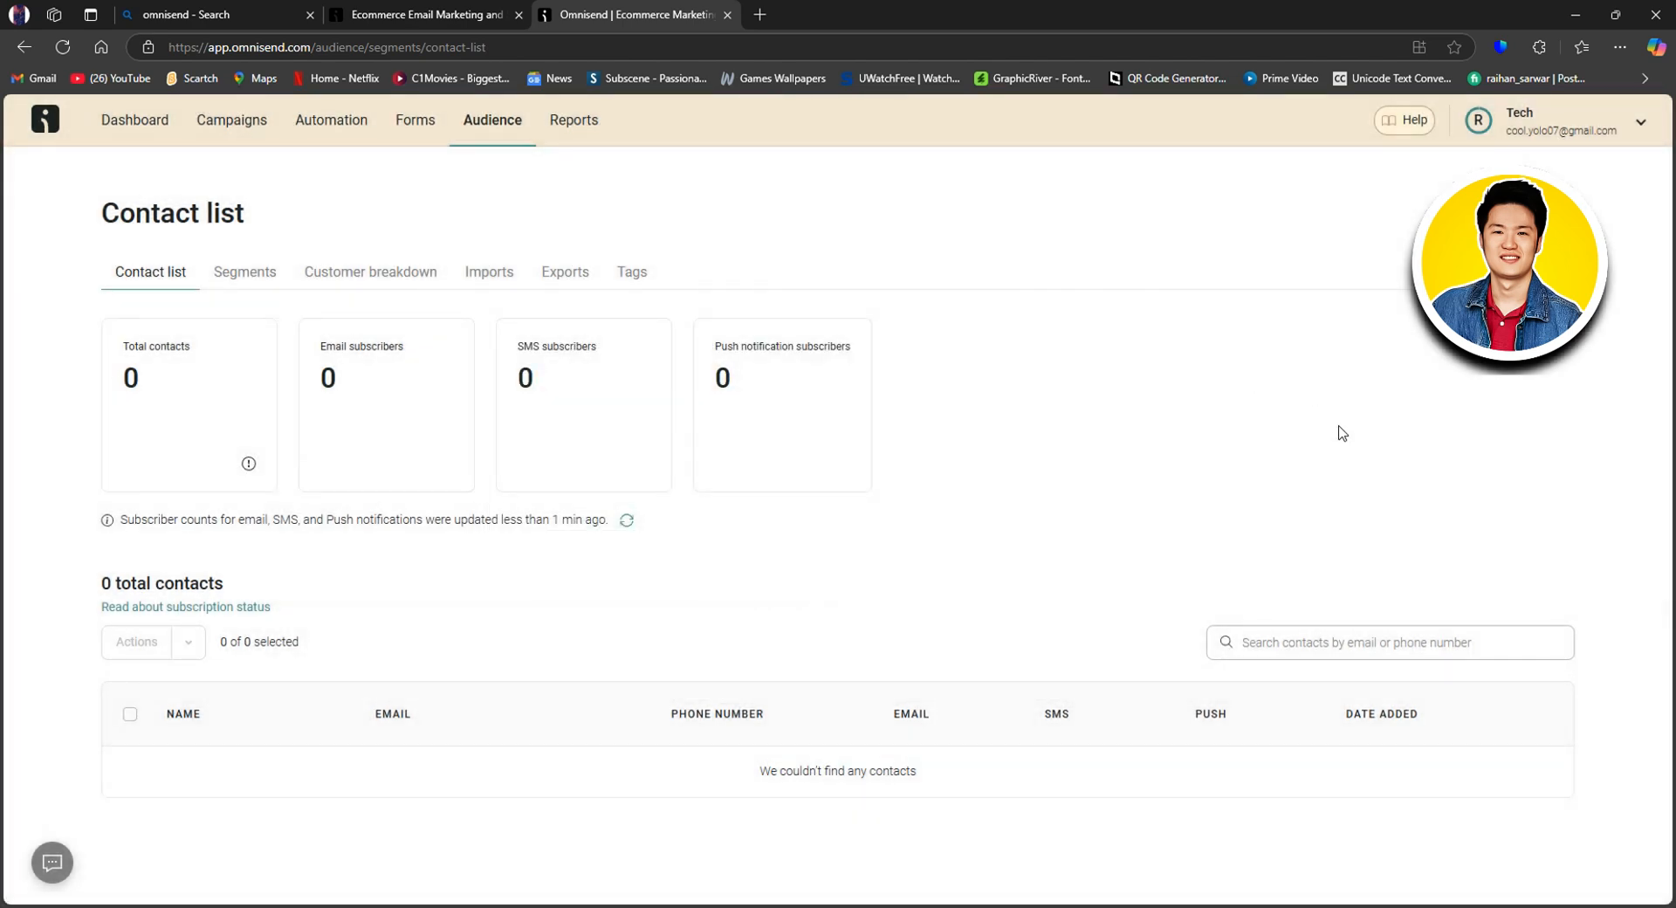